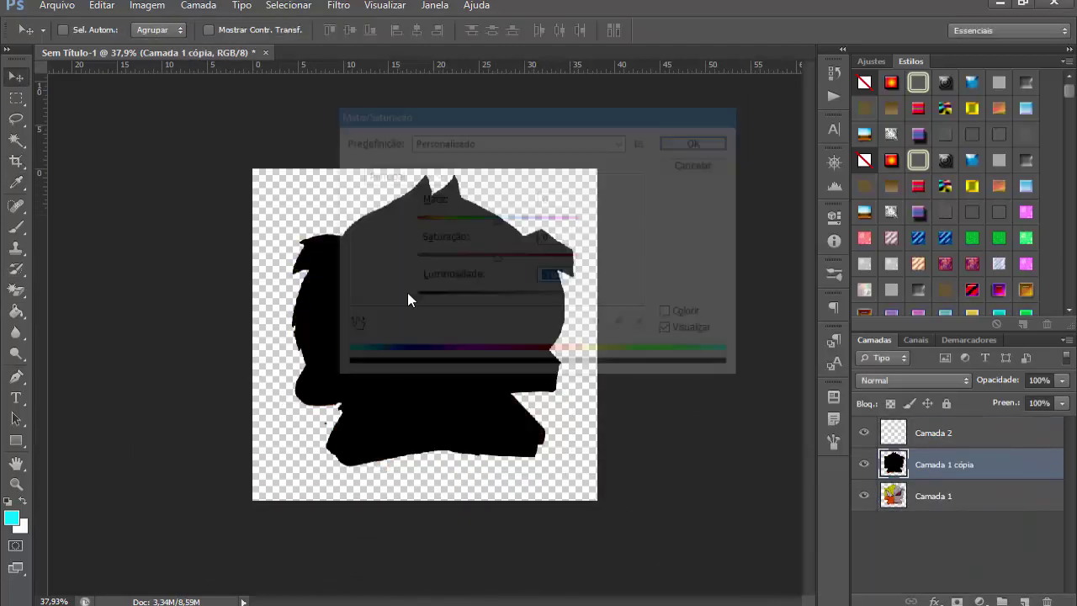
# Step: Duplicate Camada 1 as a black silhouette copy and hide the original layer
pyautogui.click(864, 464)
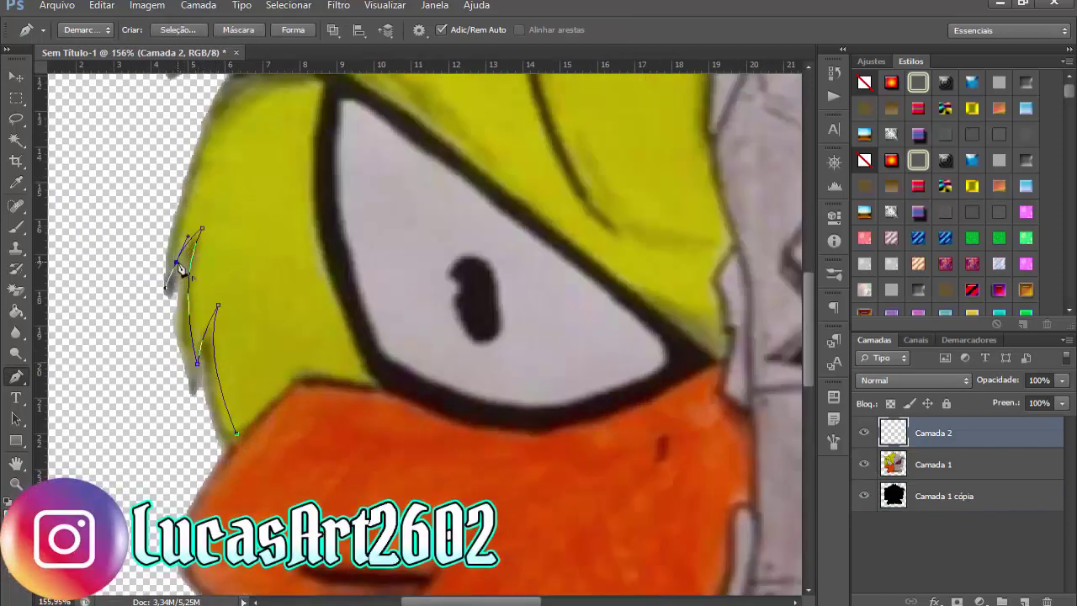
# Step: Trace the duck's yellow hair edge with Pen anchors and close the path
pyautogui.scroll(-3, 185, 329)
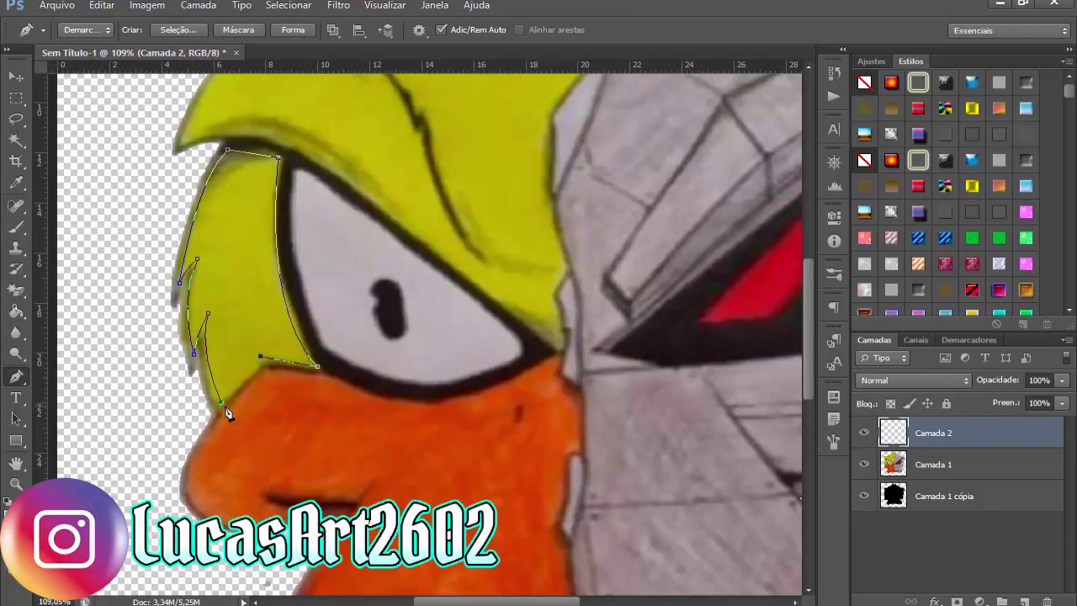
pyautogui.scroll(2, 131, 283)
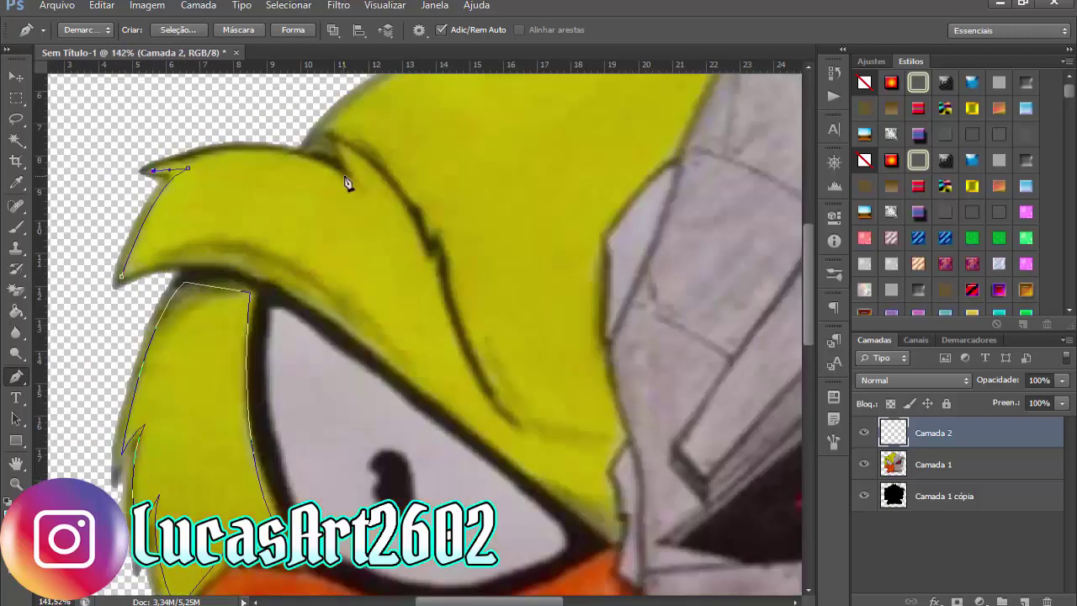
pyautogui.moveTo(360, 194); pyautogui.dragTo(360, 199)
pyautogui.moveTo(523, 433); pyautogui.dragTo(480, 345)
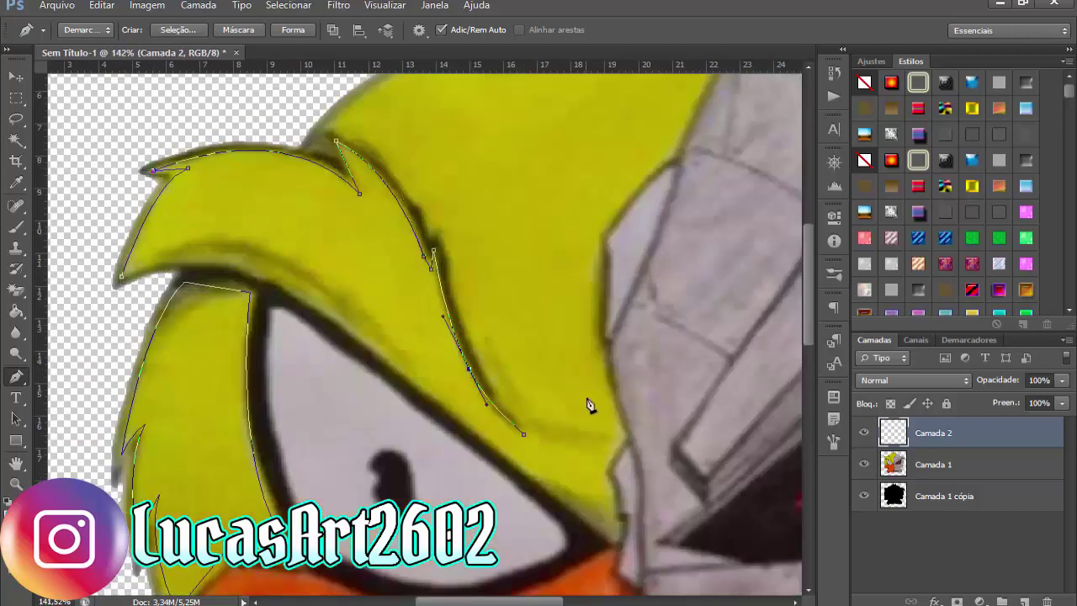
pyautogui.scroll(-3, 325, 140)
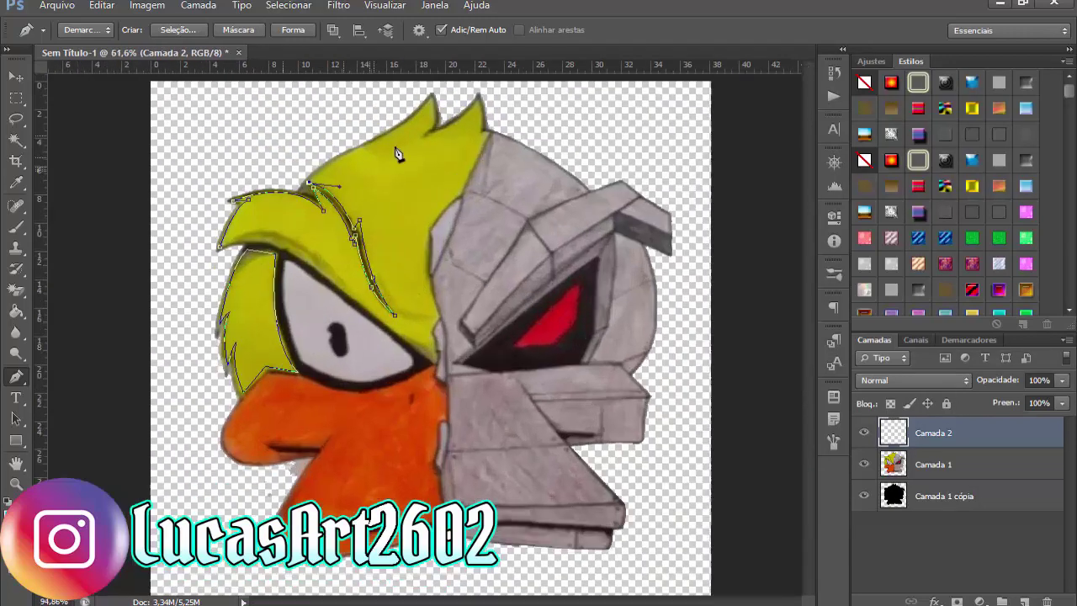
pyautogui.click(396, 157)
pyautogui.scroll(2, 308, 284)
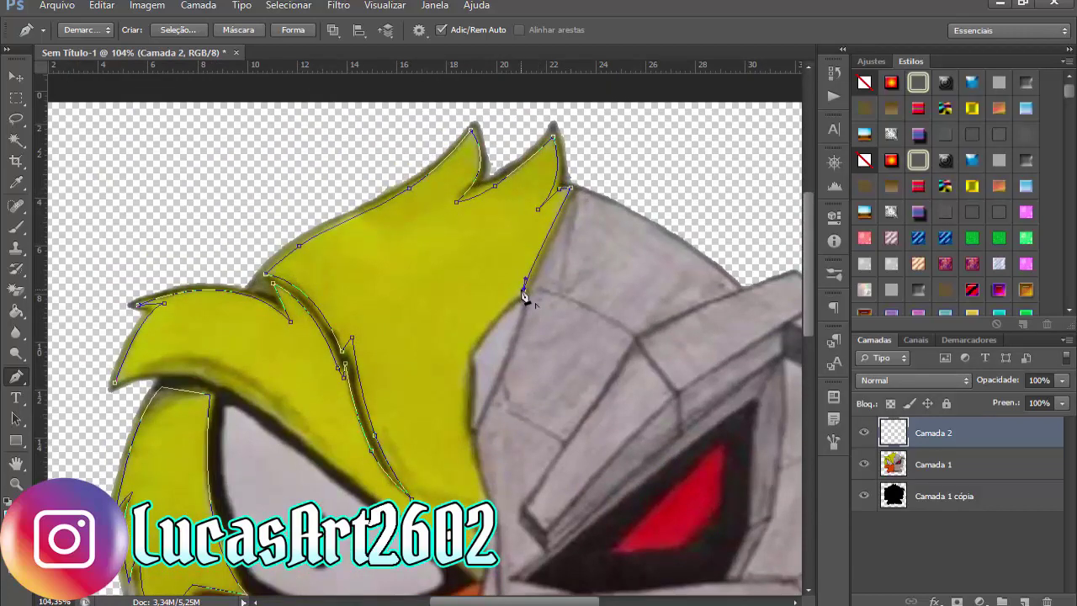
pyautogui.scroll(-3, 462, 436)
pyautogui.click(484, 390)
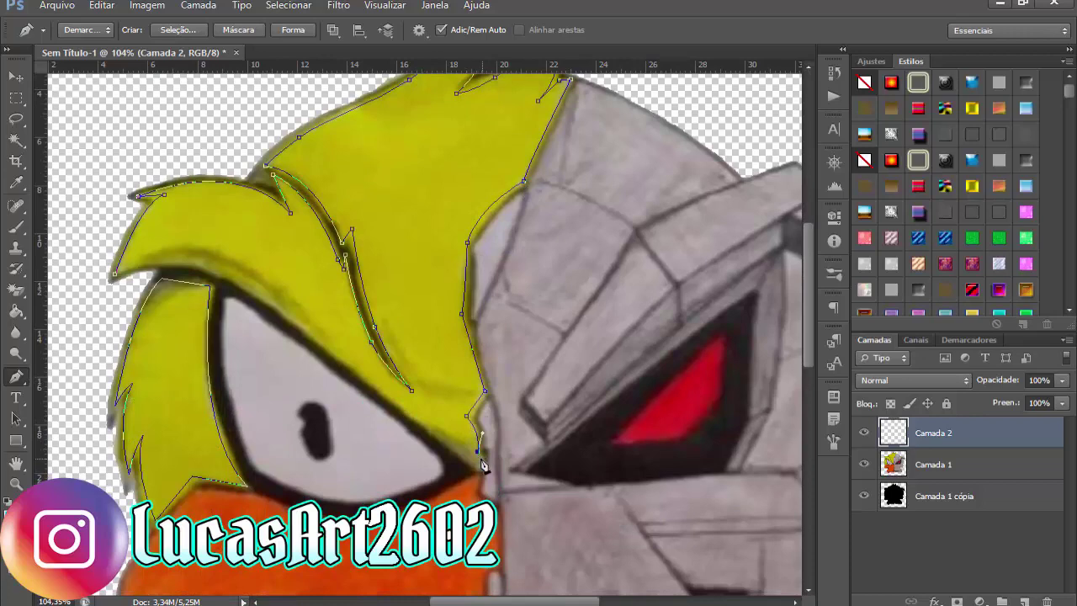
pyautogui.hscroll(-5, 212, 318)
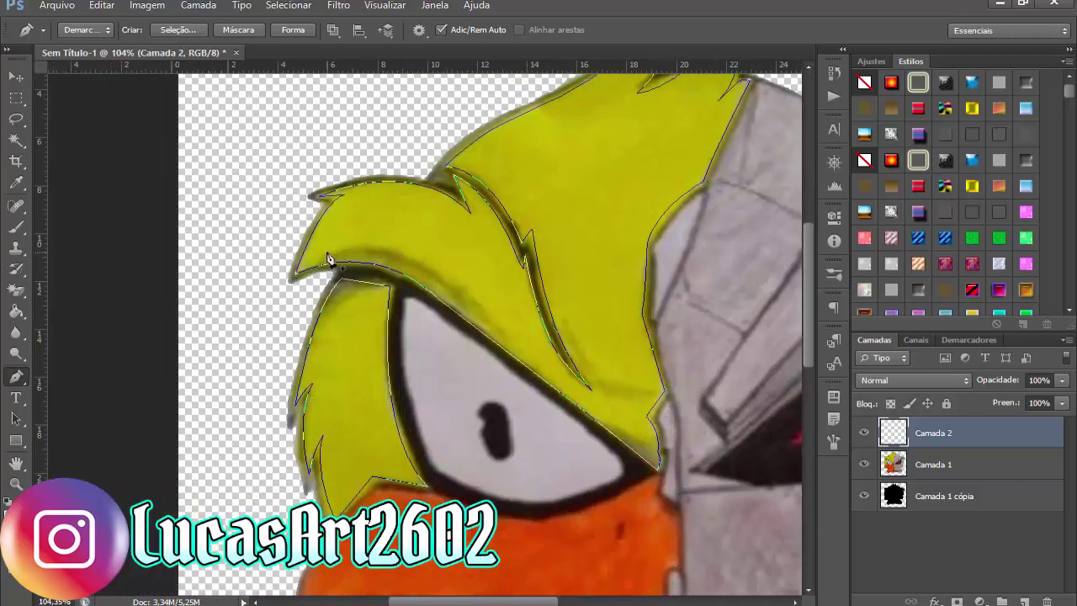
pyautogui.click(328, 257)
pyautogui.hscroll(5, 402, 235)
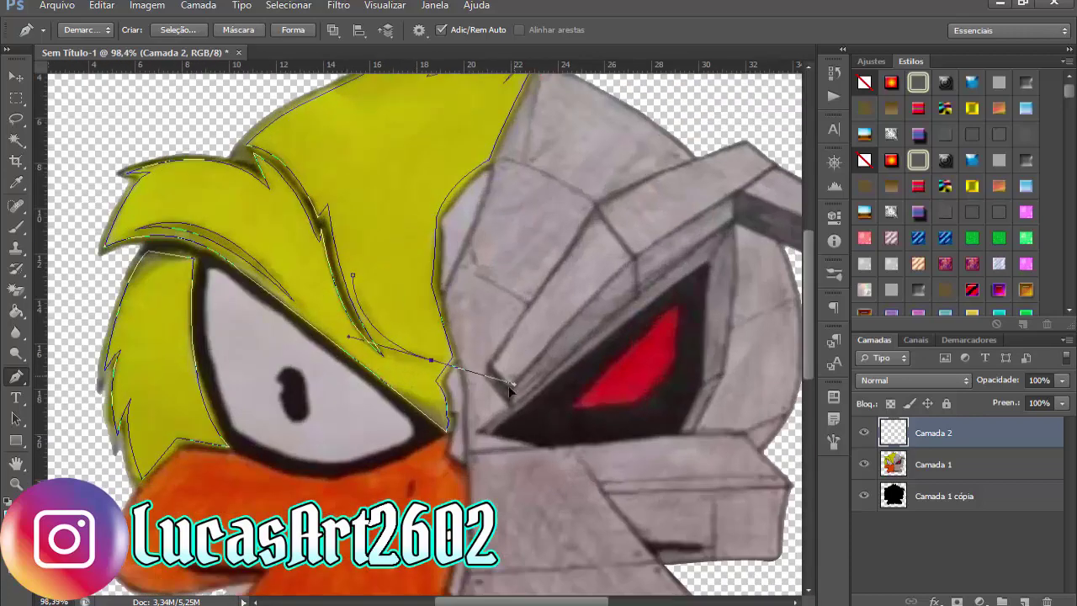
pyautogui.click(353, 276)
# Step: Fill the hair path with bright green 73fe64
pyautogui.hotkey('ctrl', '0')
pyautogui.rightClick(546, 337)
pyautogui.click(615, 277)
pyautogui.click(877, 155)
pyautogui.click(922, 282)
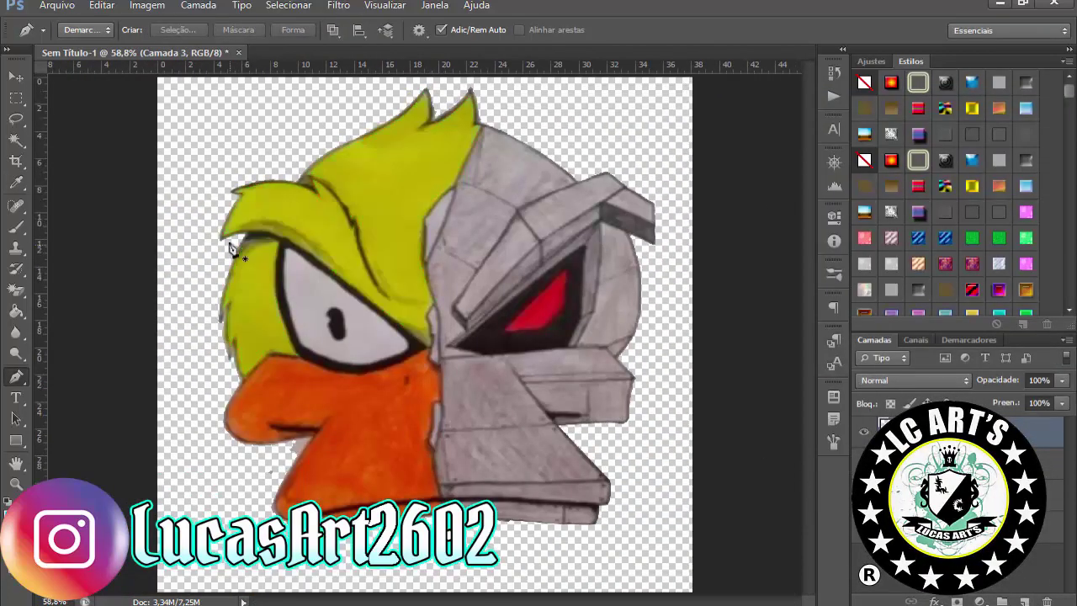
# Step: Zoom into the hair tip and Pen-trace a curved path along the hair edge
pyautogui.moveTo(230, 246); pyautogui.dragTo(280, 213)
pyautogui.moveTo(476, 299); pyautogui.dragTo(515, 340)
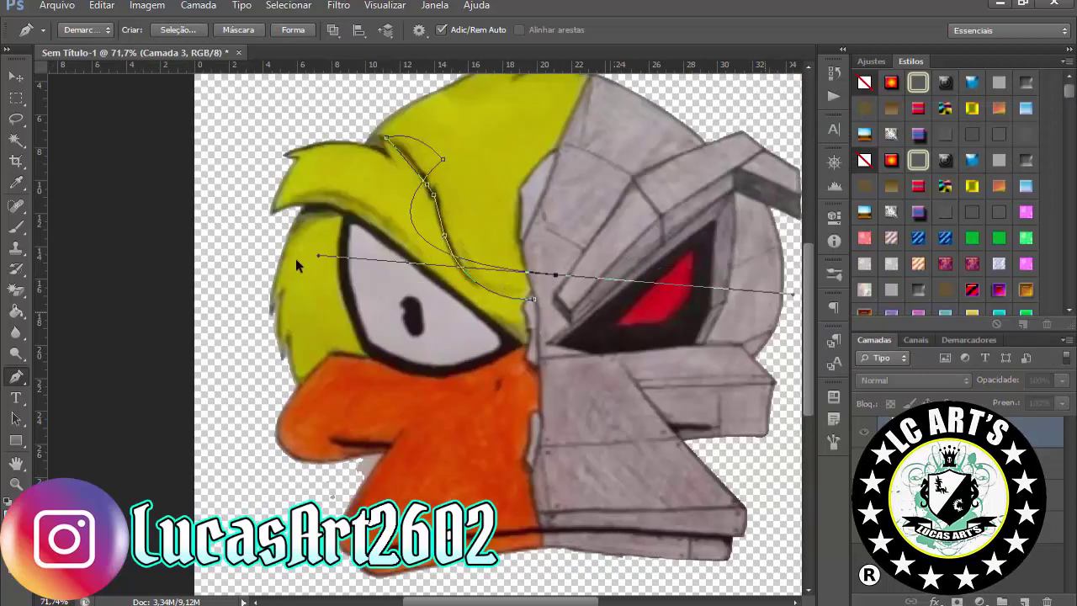
pyautogui.moveTo(640, 166); pyautogui.dragTo(502, 253)
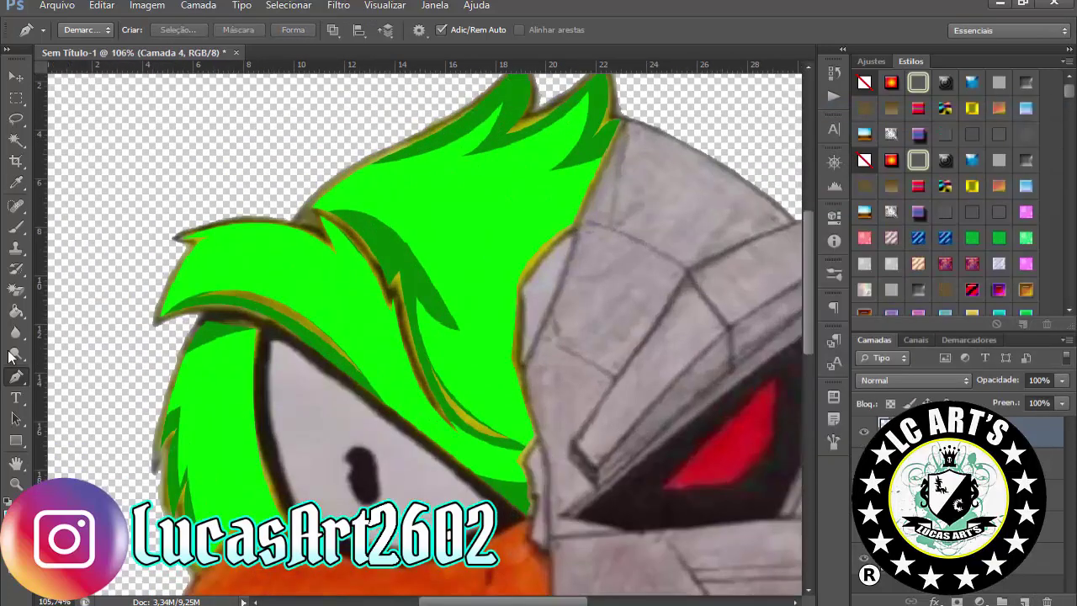
# Step: Pen-trace a hair strand on Camada 4 and fill it with lime green
pyautogui.click(112, 341)
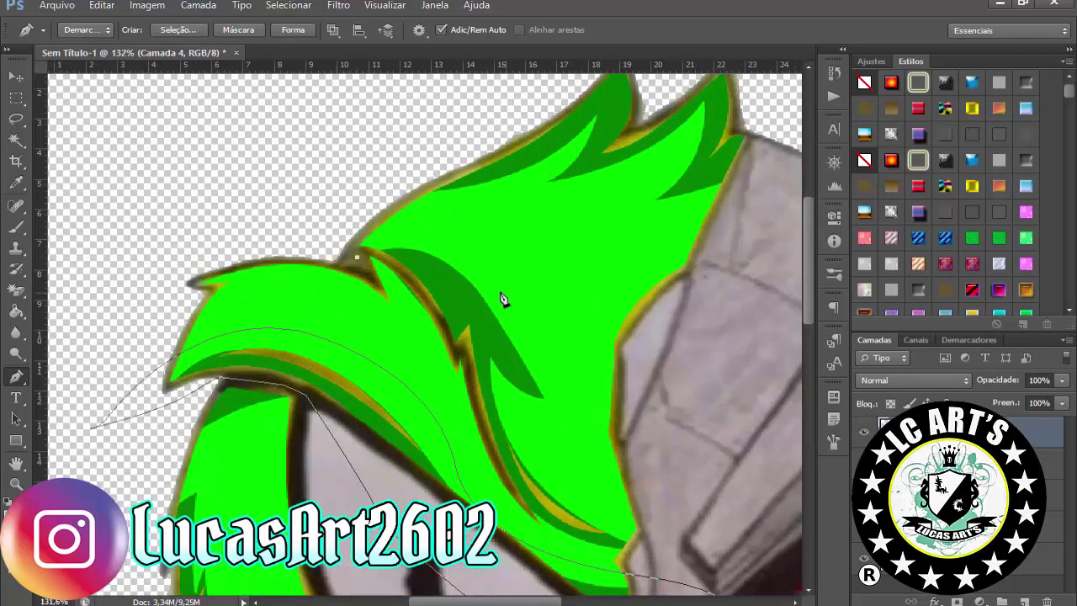
pyautogui.moveTo(746, 532); pyautogui.dragTo(607, 542)
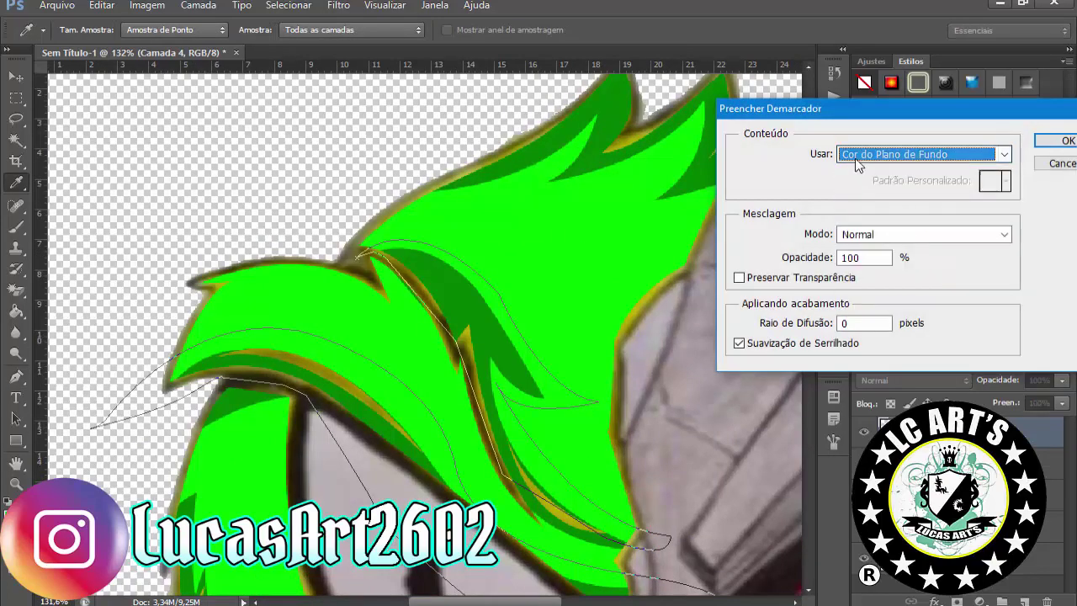
pyautogui.rightClick(534, 153)
pyautogui.click(595, 181)
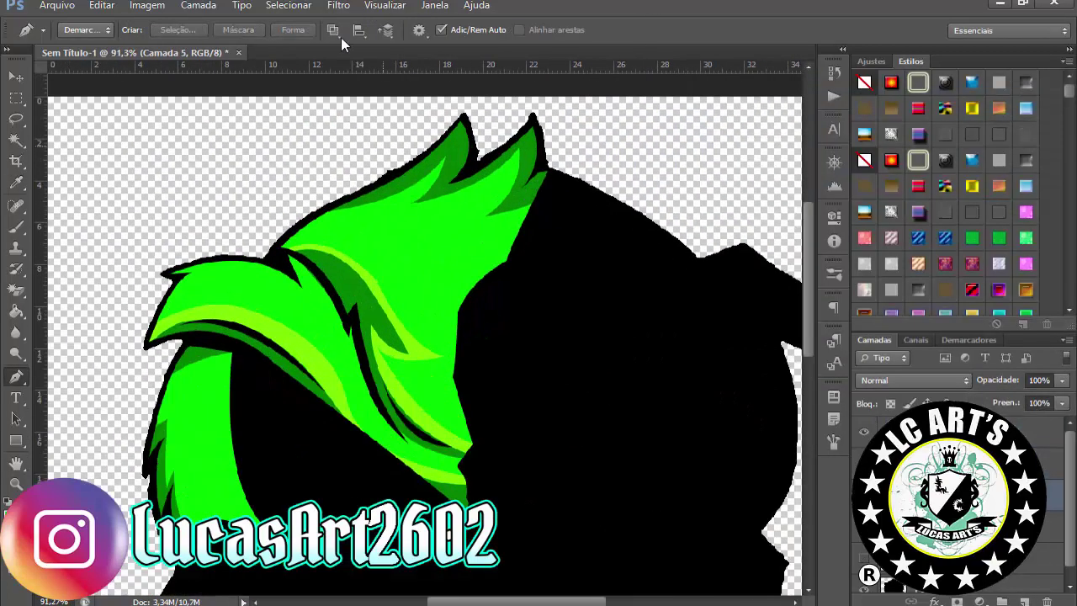
# Step: Pen-trace strand paths along the hair's edge and inner folds
pyautogui.click(115, 485)
pyautogui.click(179, 402)
pyautogui.click(185, 437)
pyautogui.click(173, 461)
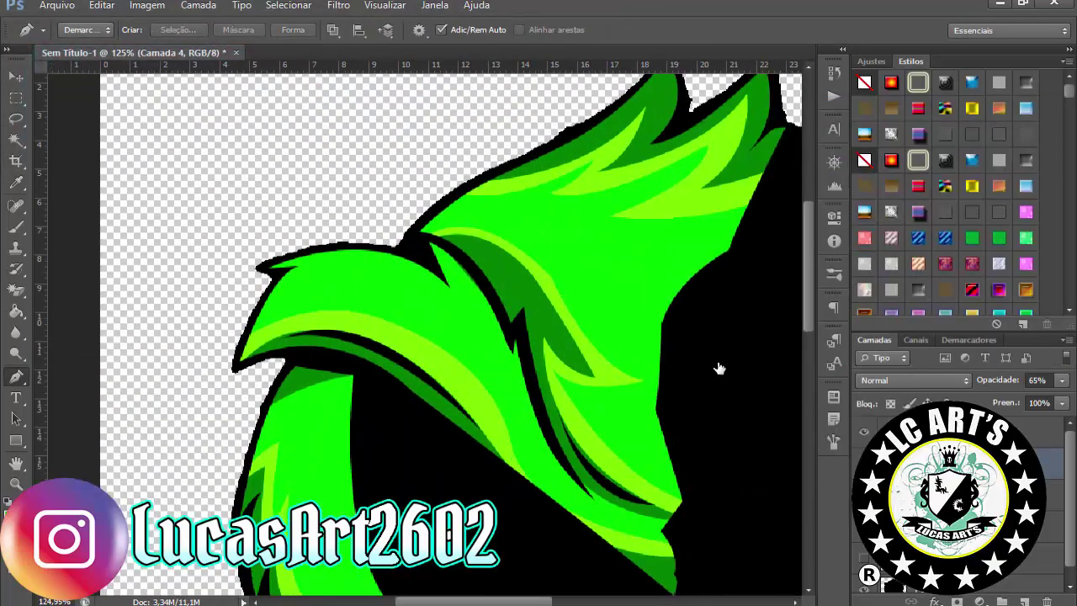
pyautogui.click(232, 286)
pyautogui.moveTo(464, 314); pyautogui.dragTo(575, 412)
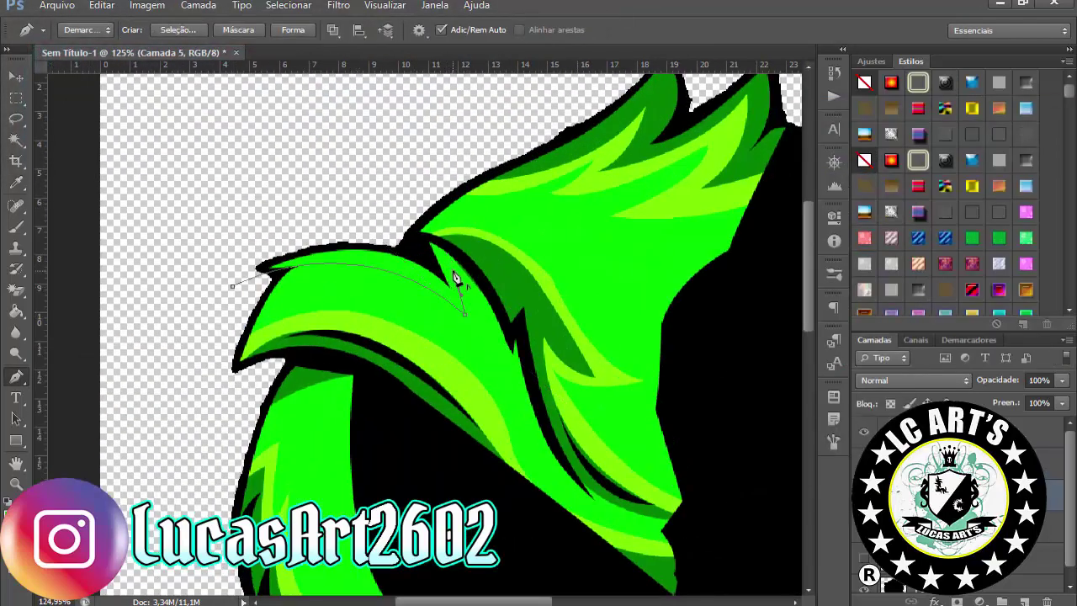
pyautogui.moveTo(641, 510); pyautogui.dragTo(736, 486)
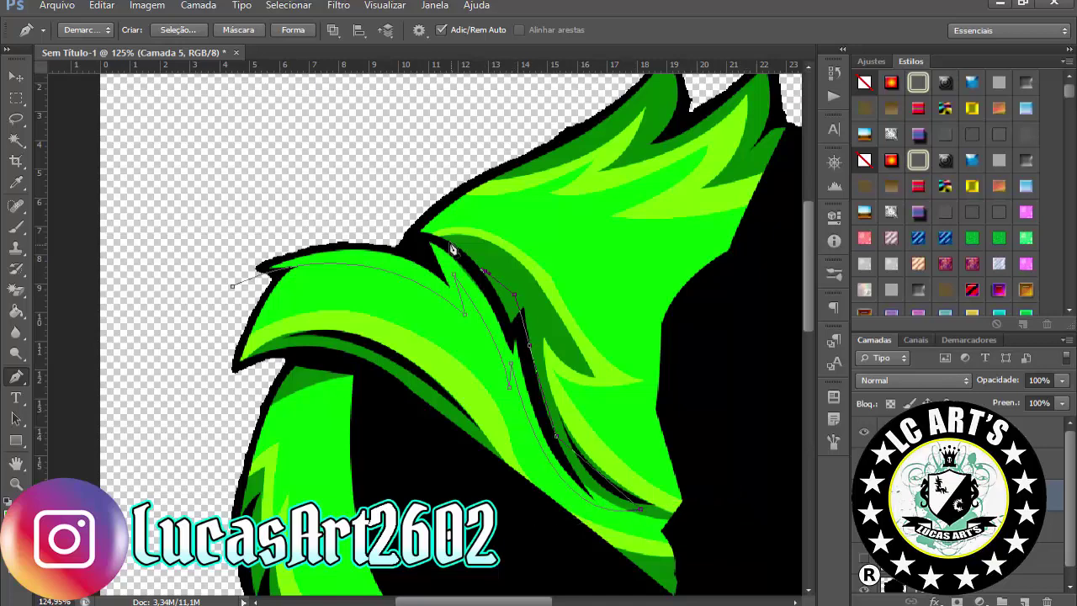
# Step: Fill the strand paths with mint green 70fc80
pyautogui.rightClick(236, 294)
pyautogui.click(791, 183)
pyautogui.click(915, 259)
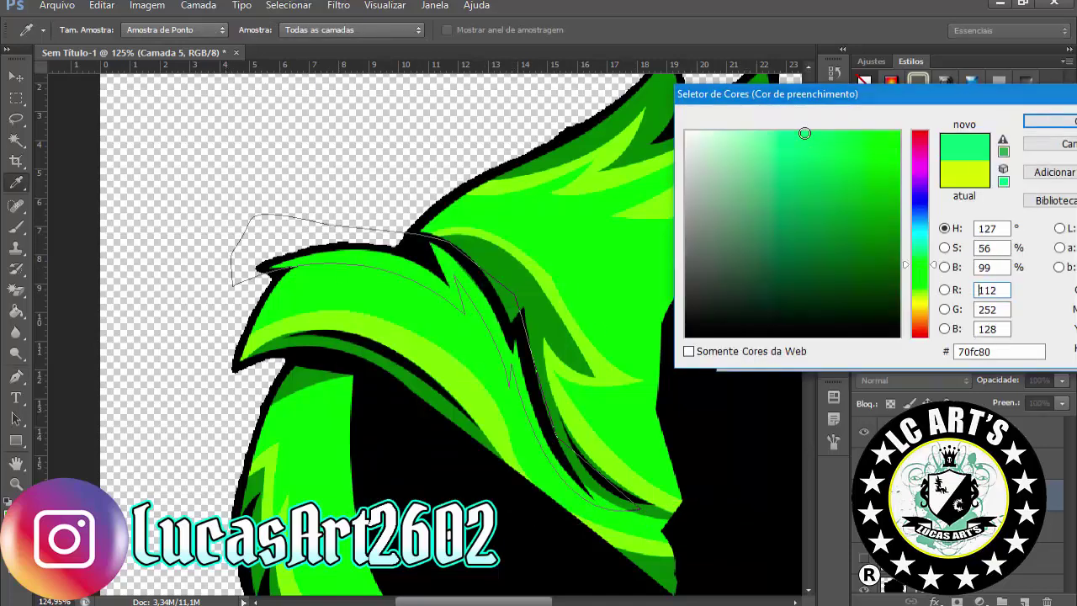
pyautogui.click(1046, 85)
pyautogui.click(1050, 139)
# Step: Group the hair layers together with Ctrl+G
pyautogui.moveTo(578, 166); pyautogui.dragTo(221, 418)
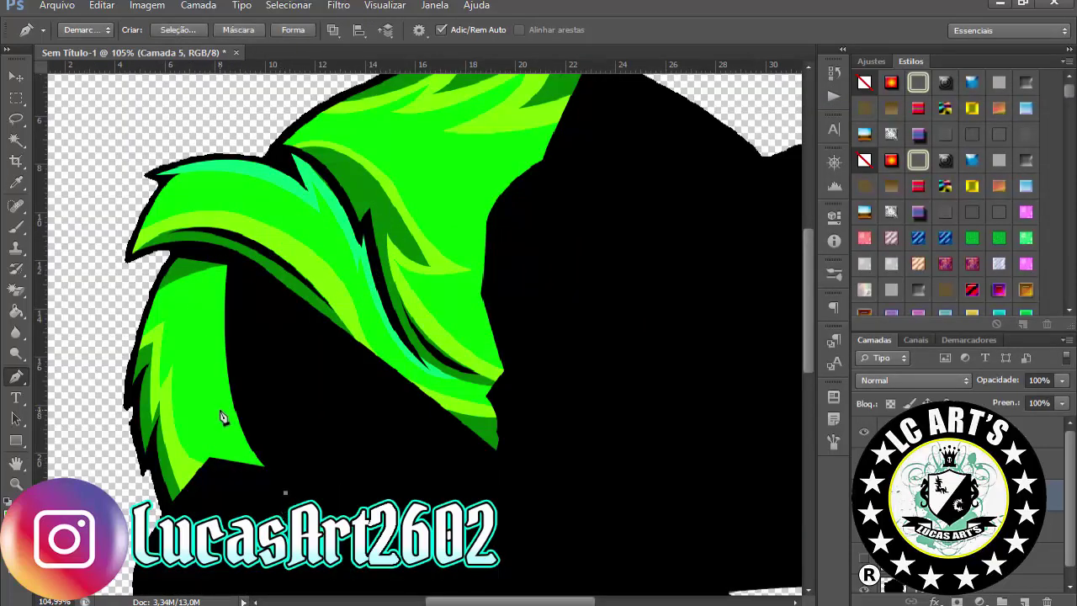
pyautogui.hotkey('ctrl', 'g')
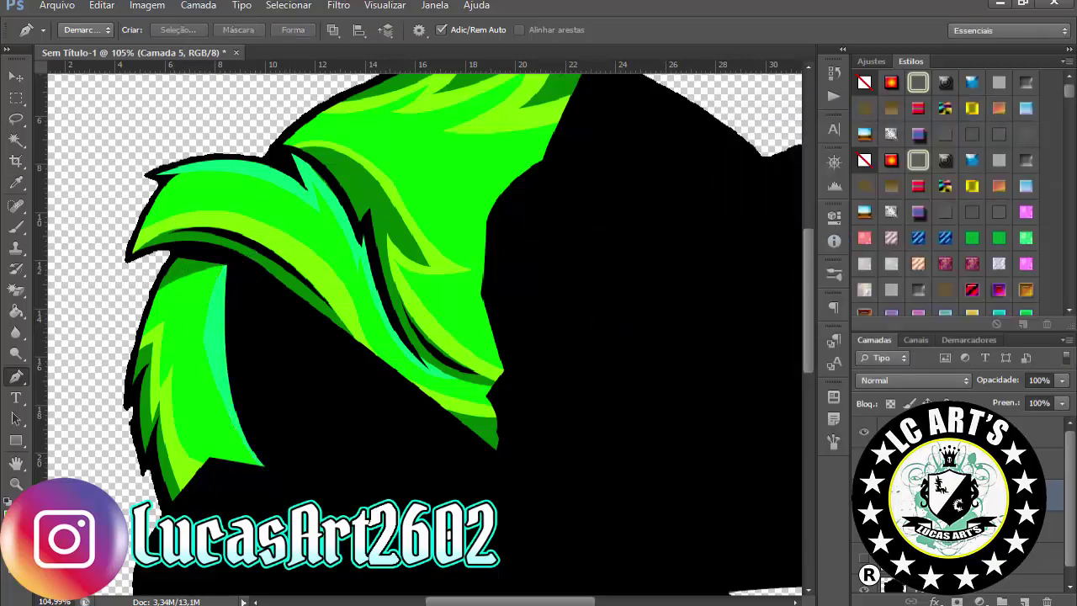
pyautogui.scroll(-5, 663, 317)
pyautogui.scroll(3, 463, 299)
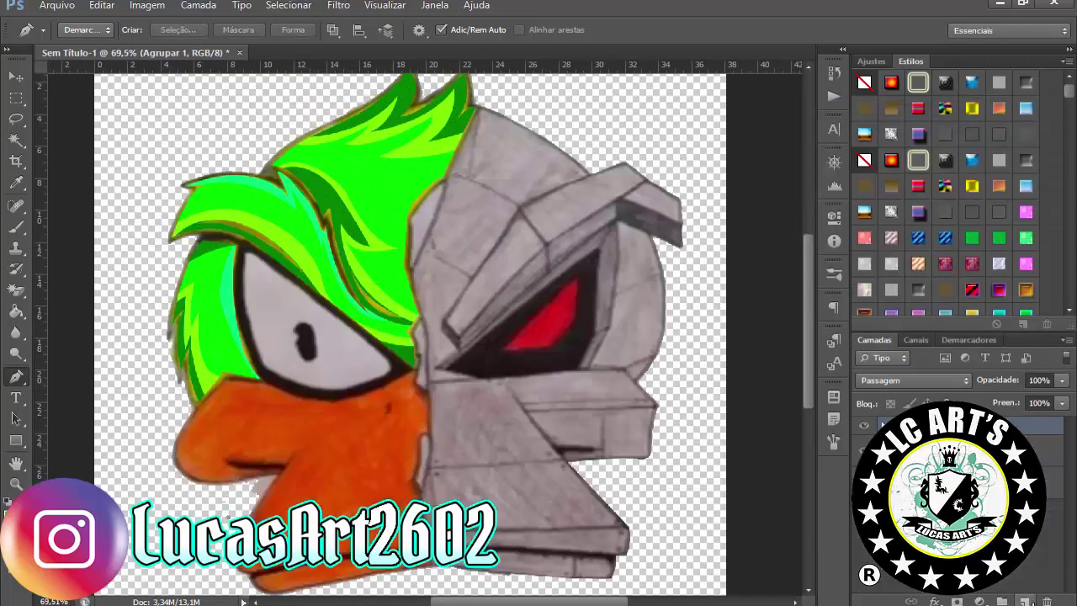
pyautogui.hotkey('ctrl', 'shift', 'g')
# Step: Pen-trace a closed path around the robot helmet's upper panel
pyautogui.scroll(3, 440, 271)
pyautogui.click(463, 159)
pyautogui.click(389, 320)
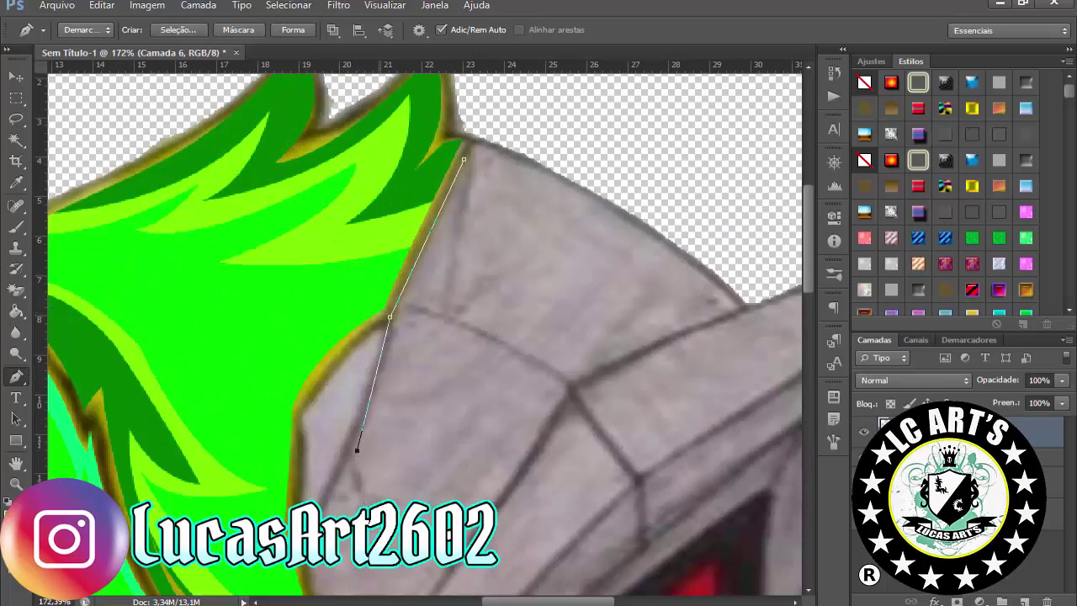
pyautogui.scroll(-3, 312, 336)
pyautogui.scroll(-3, 336, 253)
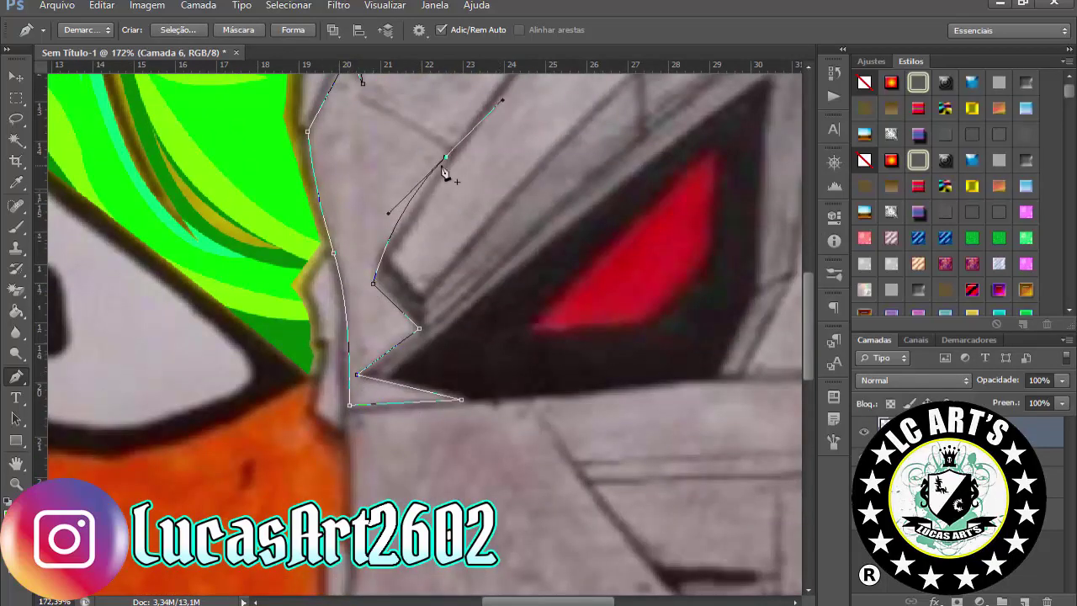
pyautogui.scroll(-5, 445, 174)
pyautogui.scroll(5, 272, 409)
pyautogui.moveTo(446, 481); pyautogui.dragTo(539, 547)
pyautogui.click(590, 294)
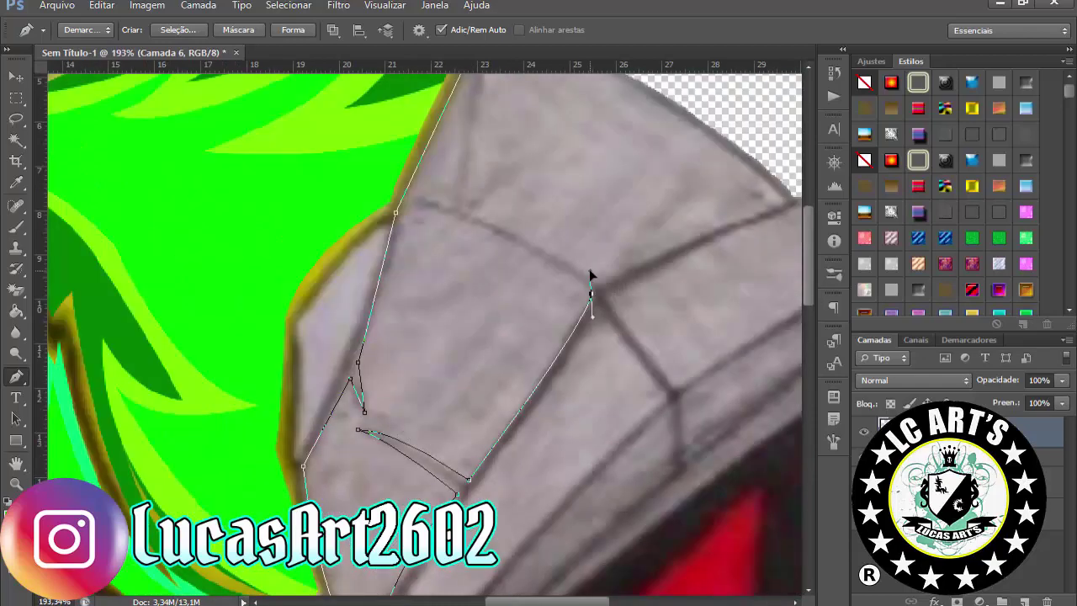
pyautogui.scroll(-2, 601, 289)
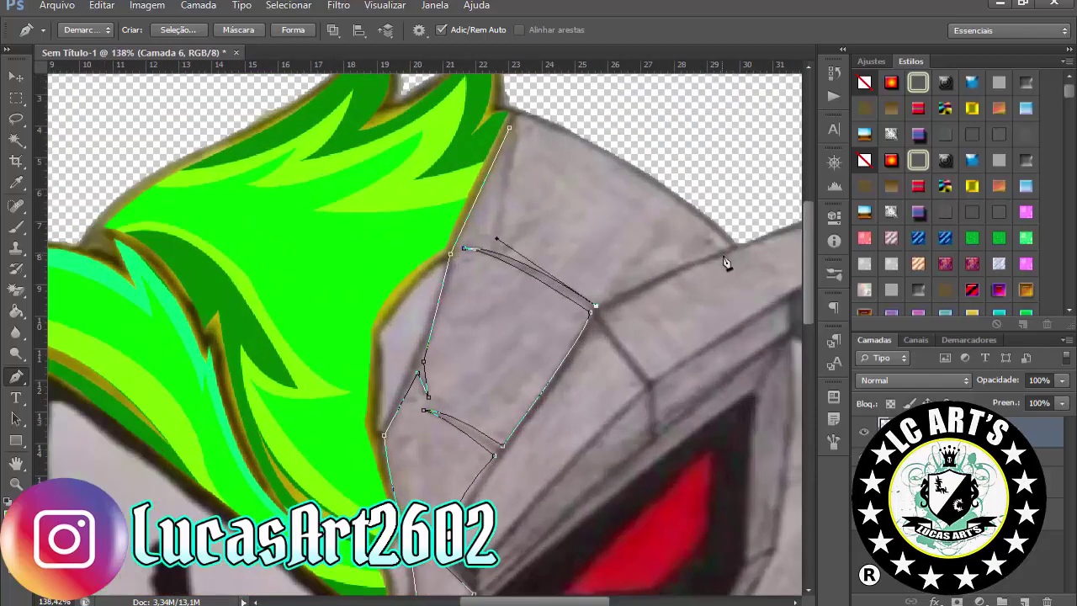
pyautogui.moveTo(627, 245); pyautogui.dragTo(712, 215)
pyautogui.click(408, 128)
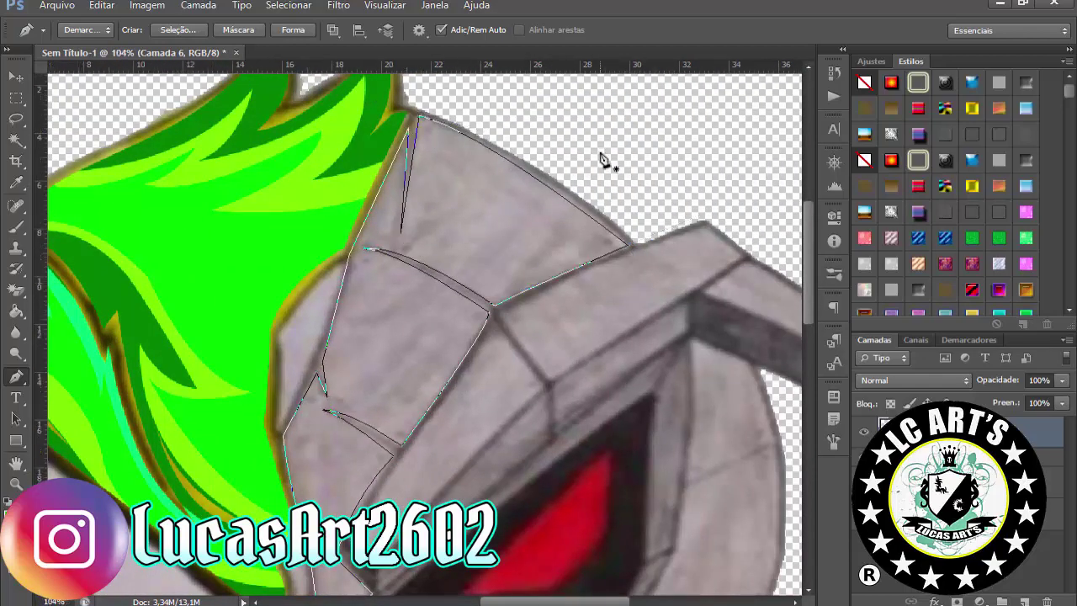
# Step: Fill the helmet panel path with light grey
pyautogui.scroll(-2, 601, 160)
pyautogui.rightClick(678, 154)
pyautogui.click(703, 240)
pyautogui.press('Return')
pyautogui.press('Return')
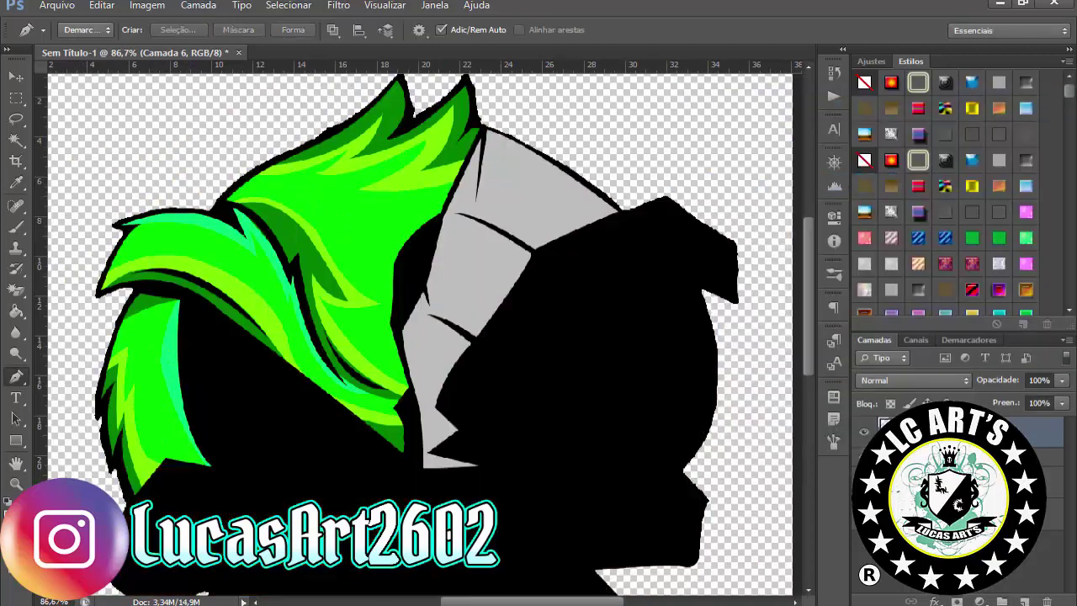
# Step: Trace the helmet's side plate, then delete the path
pyautogui.scroll(3, 353, 385)
pyautogui.click(356, 380)
pyautogui.moveTo(432, 175); pyautogui.dragTo(440, 112)
pyautogui.moveTo(358, 263); pyautogui.dragTo(351, 286)
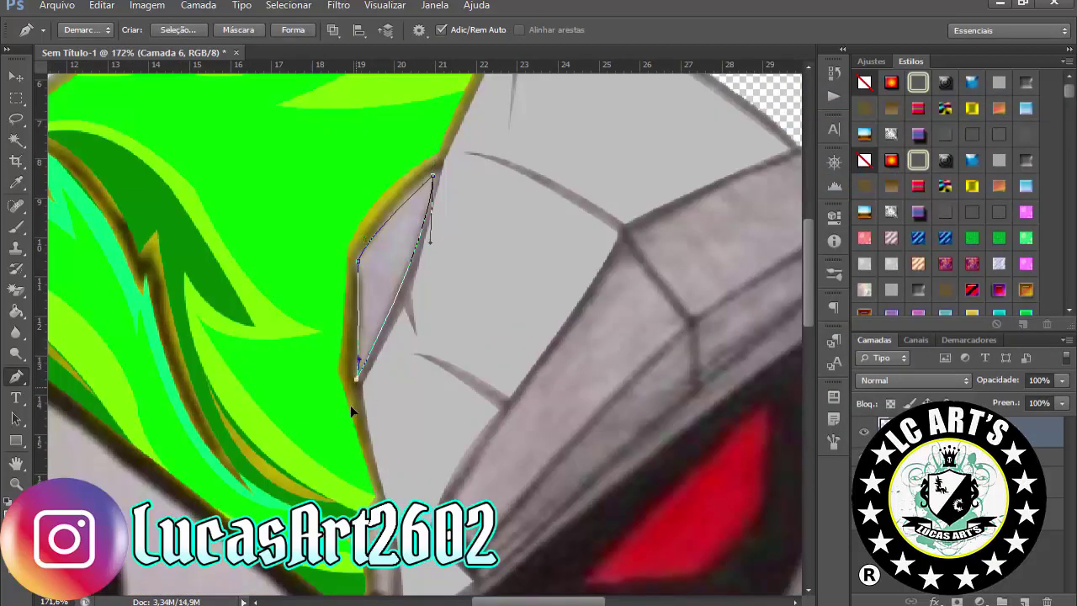
pyautogui.scroll(-2, 438, 348)
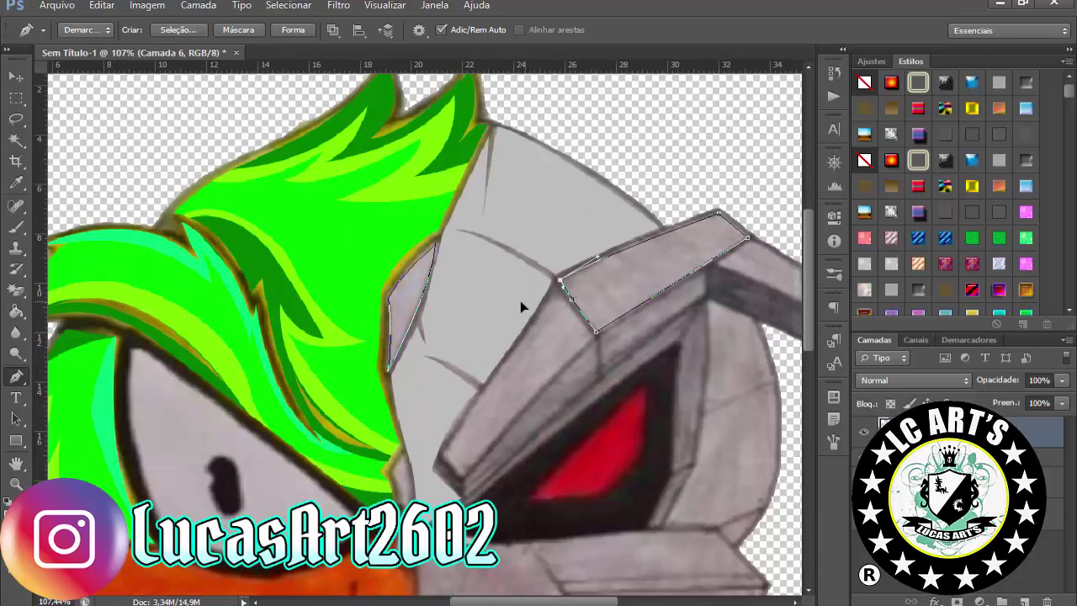
pyautogui.rightClick(705, 94)
pyautogui.click(740, 127)
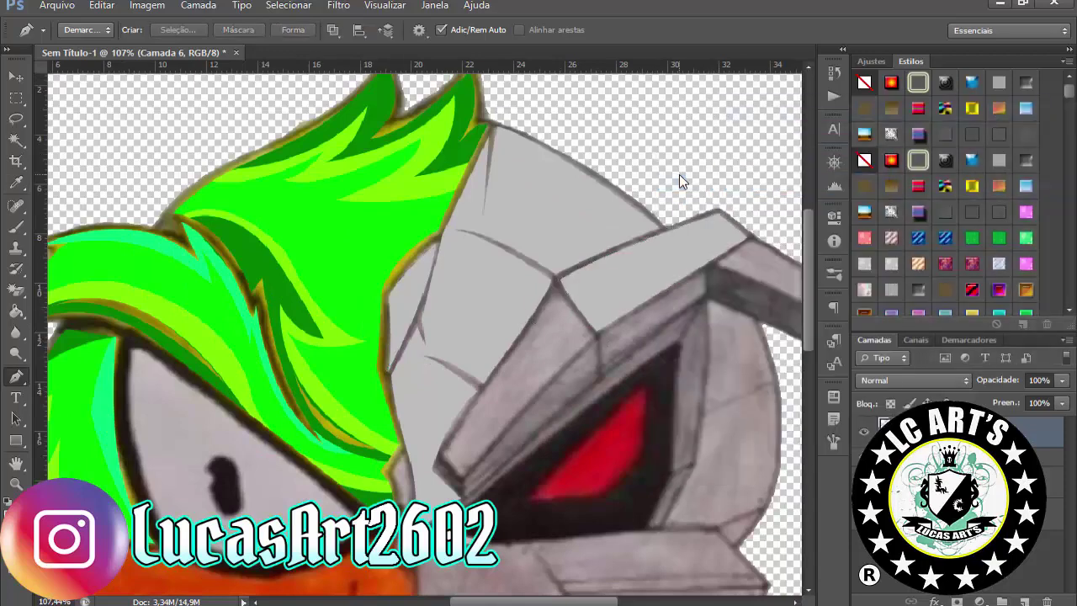
pyautogui.scroll(-3, 678, 174)
# Step: Start the visor outline with Pen anchors along its edge
pyautogui.scroll(4, 712, 202)
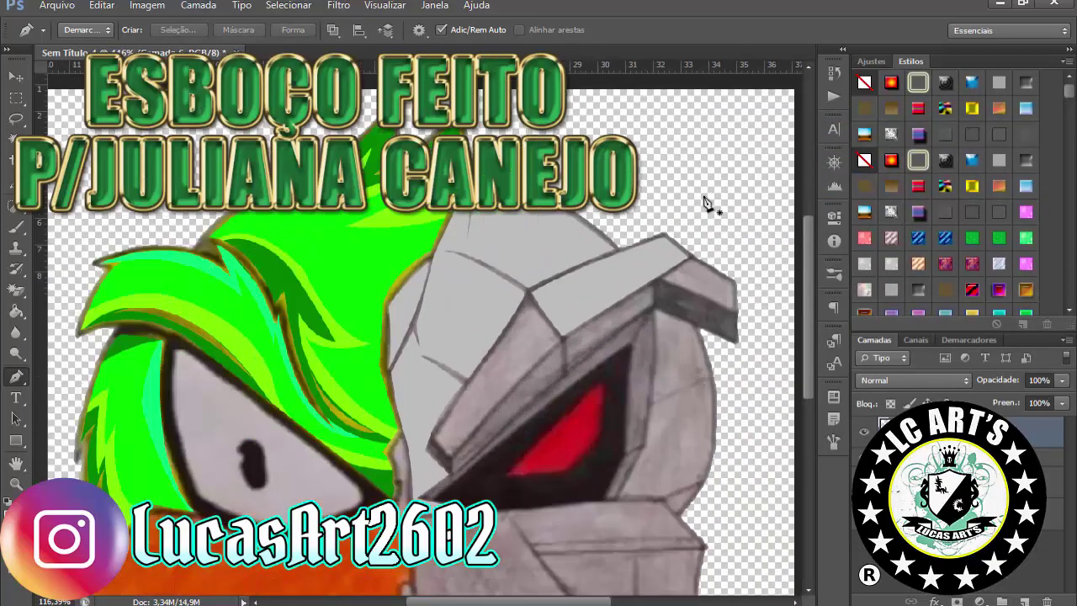
pyautogui.click(474, 334)
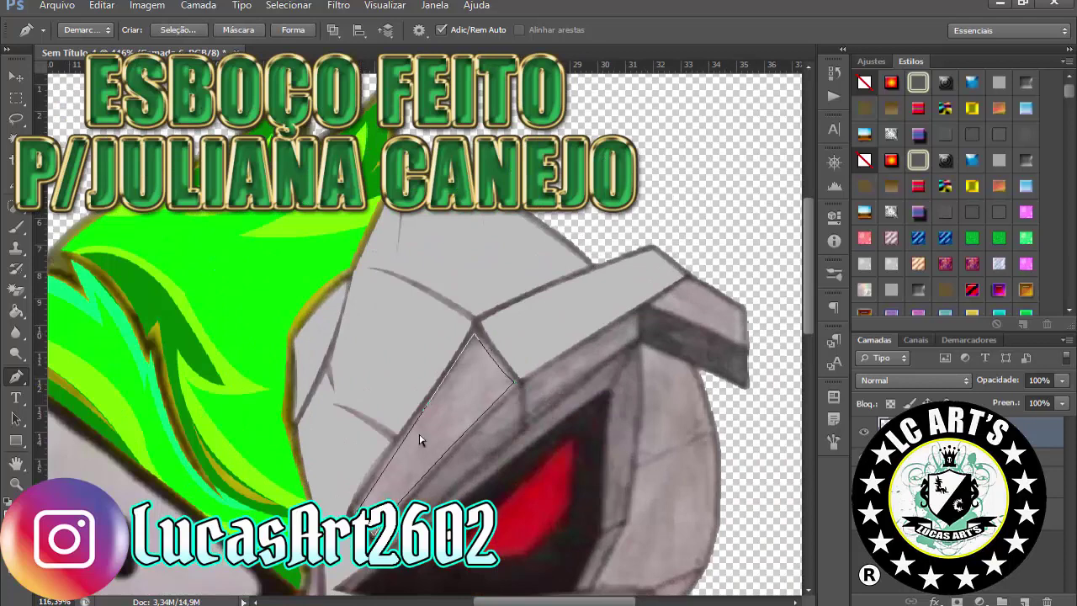
pyautogui.click(636, 313)
pyautogui.click(637, 335)
pyautogui.click(524, 423)
pyautogui.scroll(2, 551, 408)
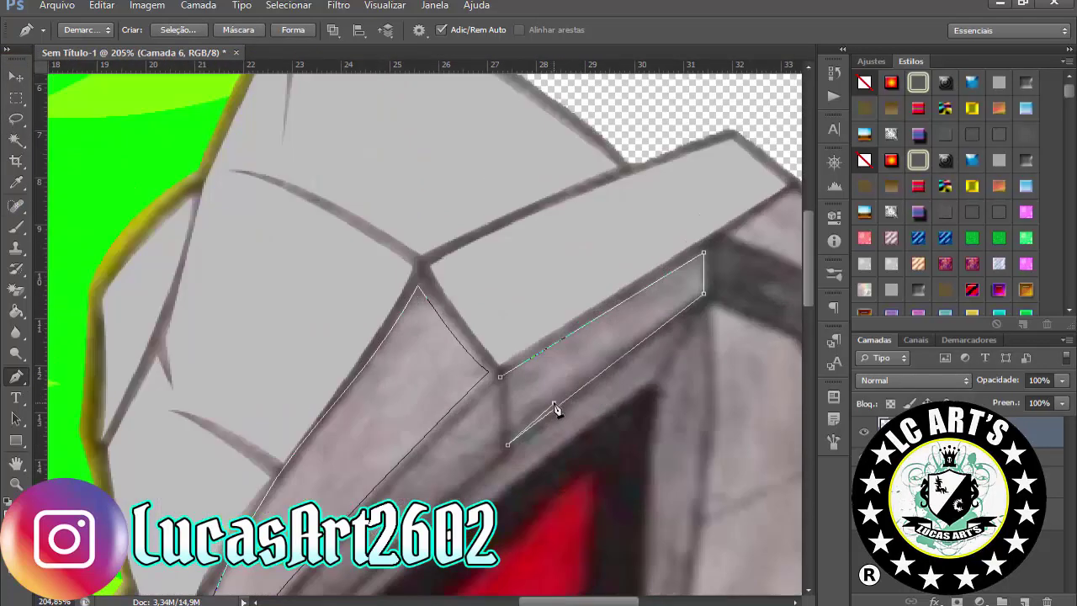
pyautogui.scroll(-3, 535, 412)
pyautogui.scroll(2, 746, 409)
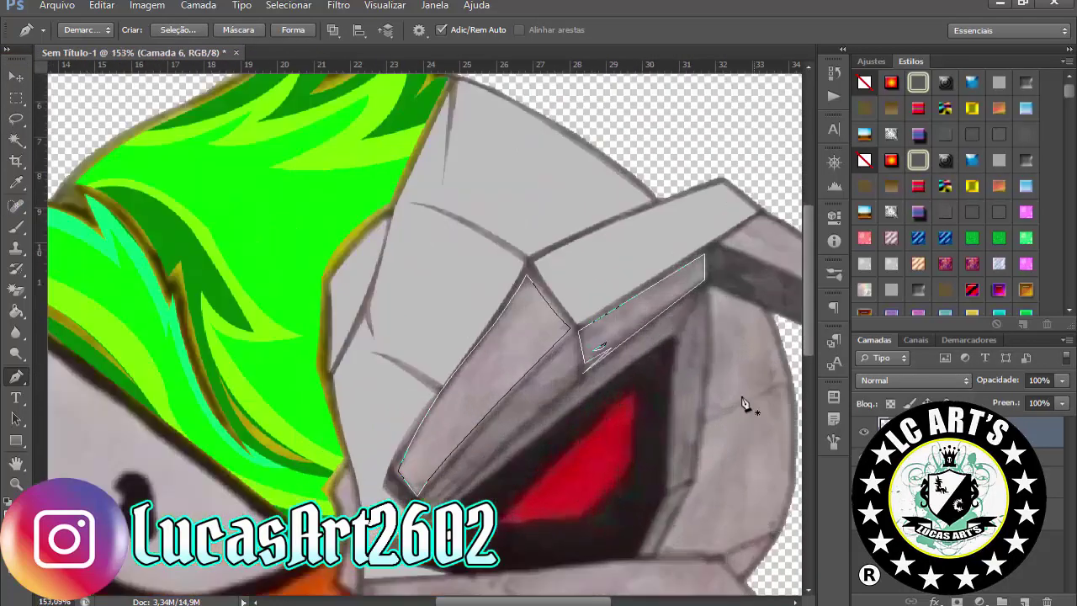
pyautogui.scroll(2, 541, 365)
pyautogui.scroll(3, 446, 406)
pyautogui.scroll(-5, 516, 236)
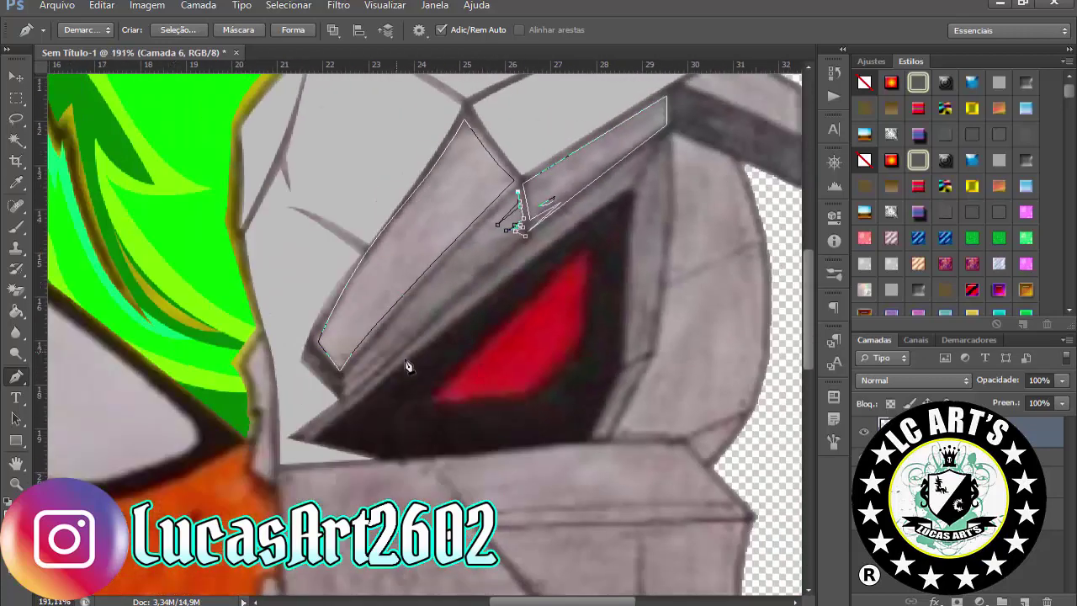
pyautogui.scroll(4, 512, 192)
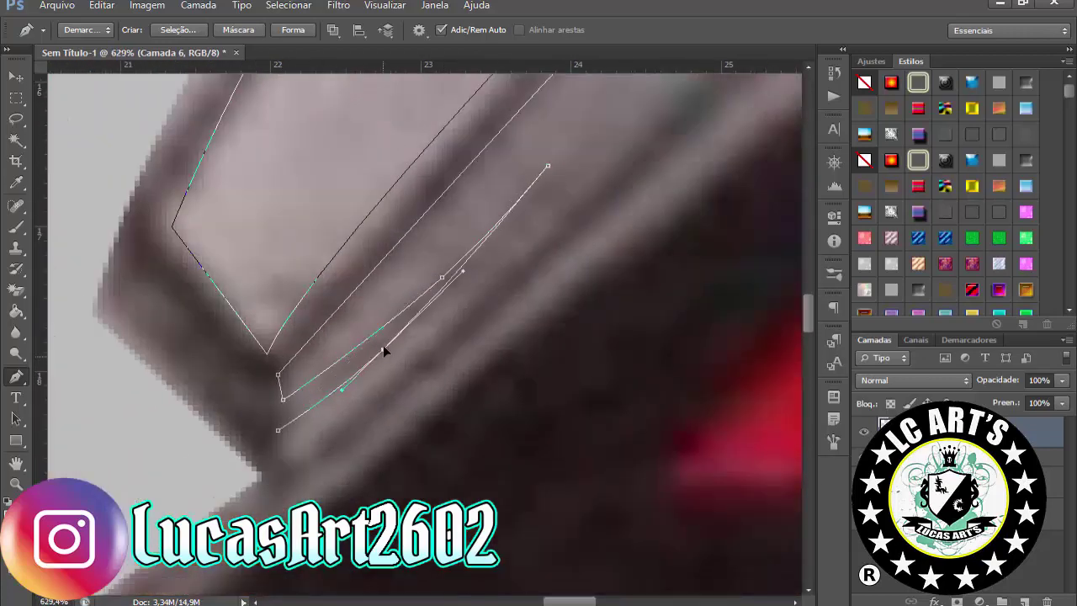
pyautogui.scroll(-3, 384, 351)
pyautogui.scroll(-2, 438, 336)
pyautogui.scroll(-3, 484, 328)
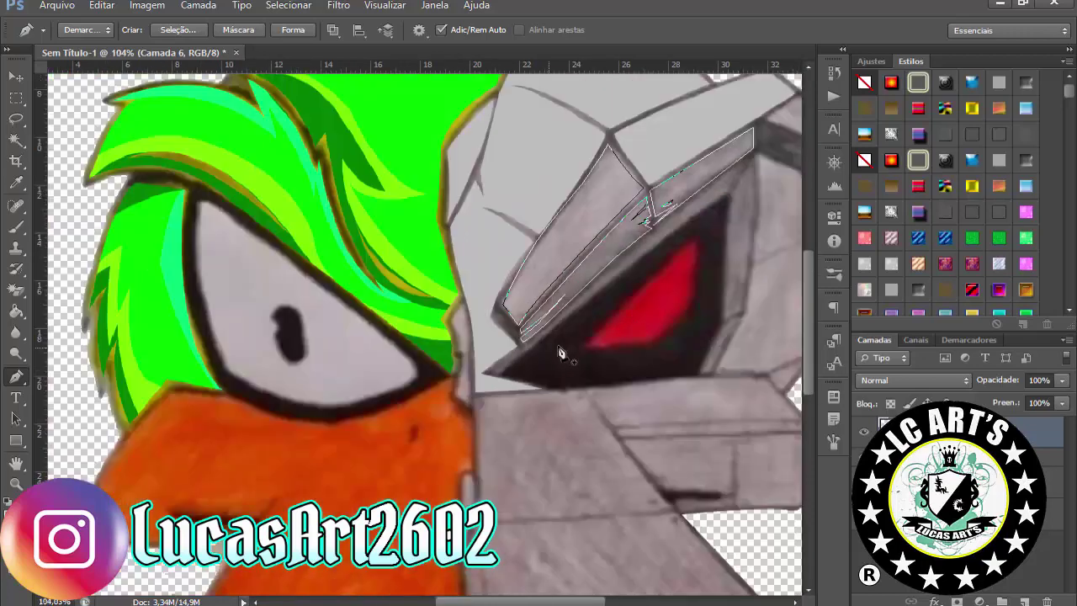
pyautogui.scroll(-2, 589, 253)
# Step: Add a curved anchor along the jaw edge and close the visor path
pyautogui.rightClick(557, 193)
pyautogui.press('Escape')
pyautogui.scroll(1, 637, 322)
pyautogui.scroll(2, 637, 322)
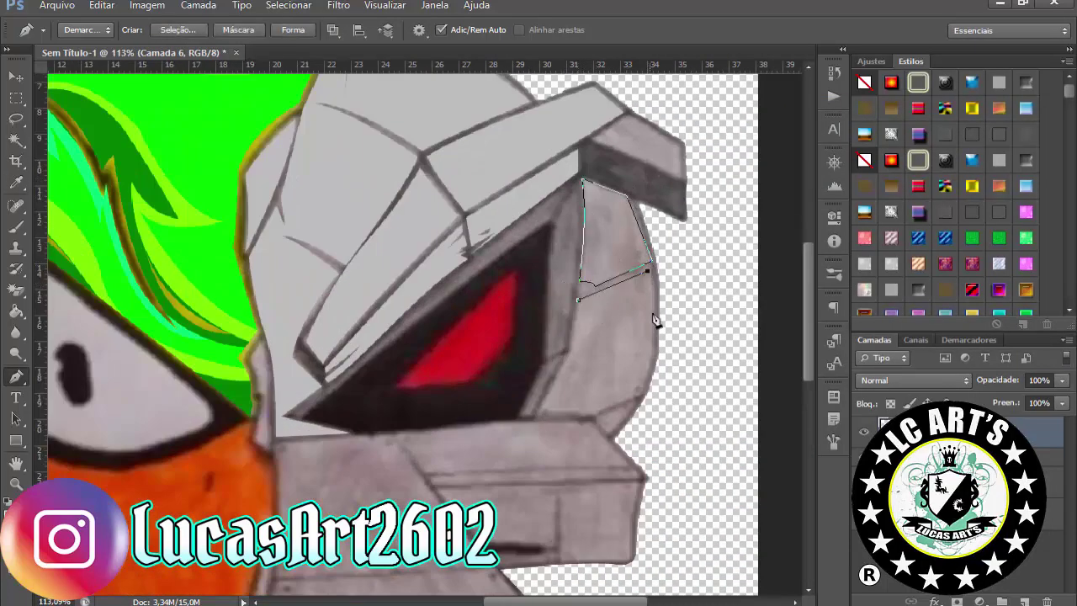
pyautogui.scroll(-1, 572, 326)
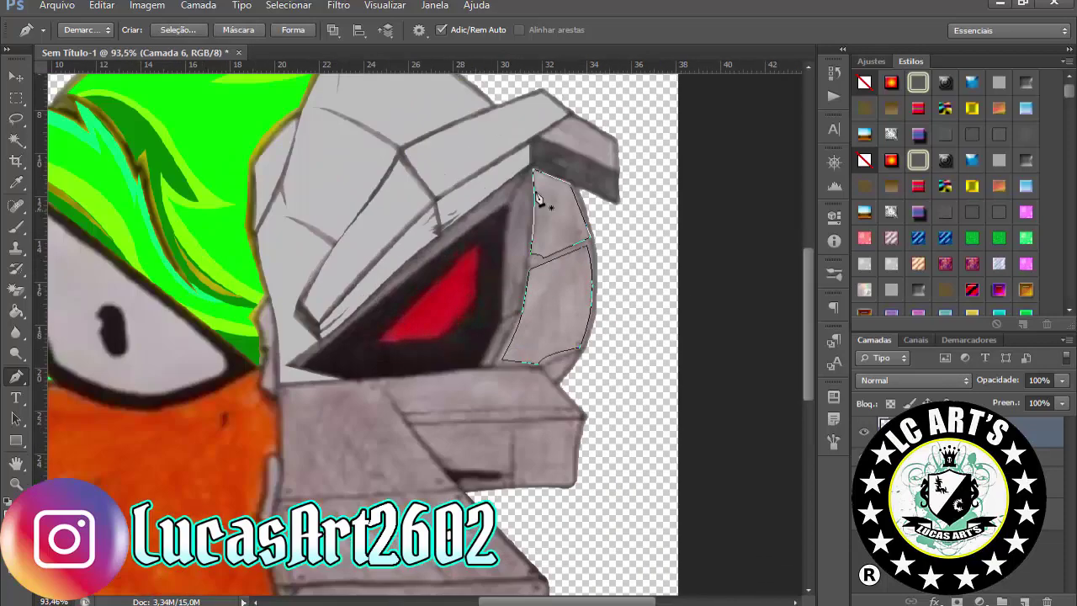
pyautogui.scroll(-2, 617, 341)
pyautogui.scroll(4, 616, 361)
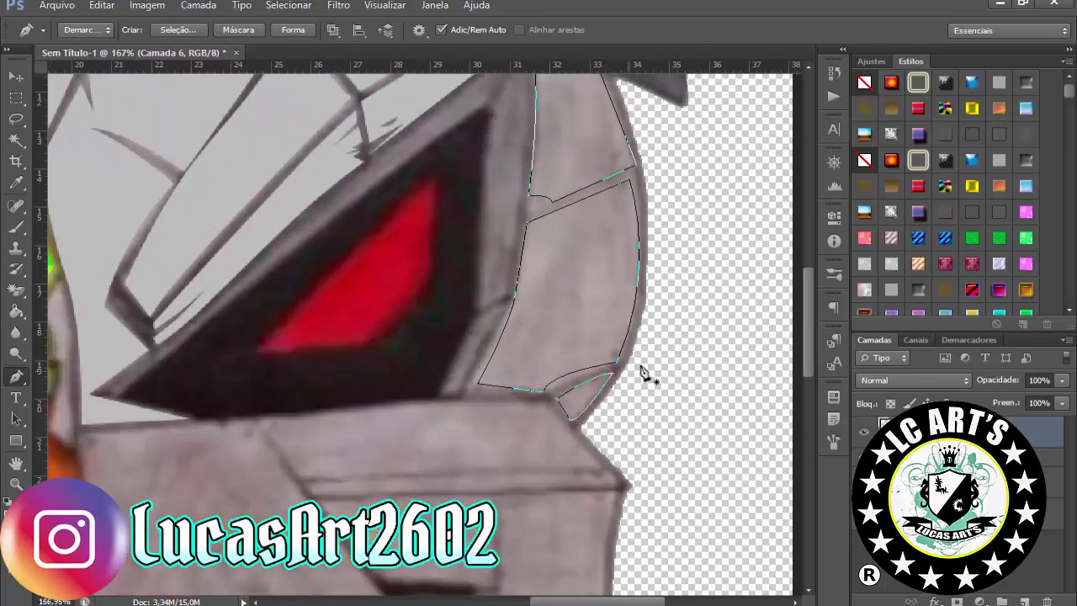
pyautogui.scroll(1, 412, 421)
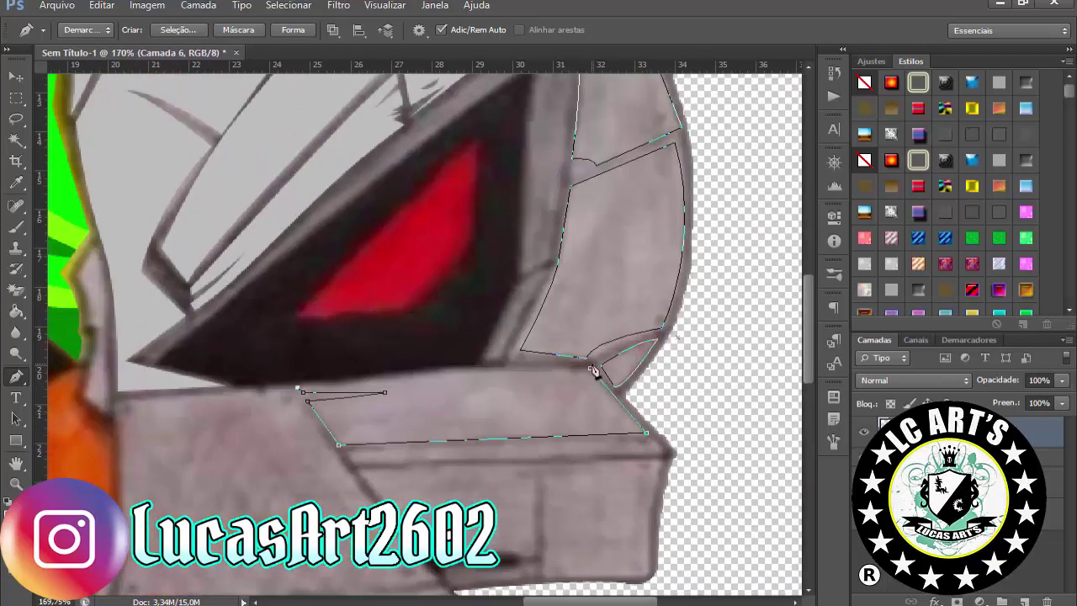
pyautogui.scroll(-2, 594, 371)
pyautogui.scroll(1, 421, 438)
pyautogui.scroll(1, 275, 477)
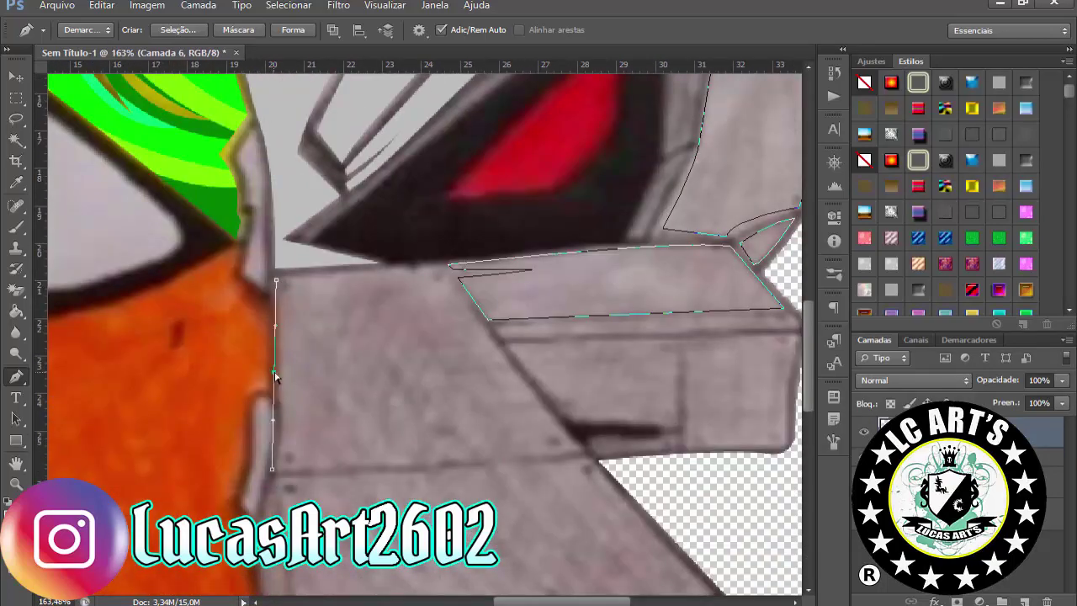
pyautogui.moveTo(446, 266); pyautogui.dragTo(439, 276)
pyautogui.scroll(3, 496, 283)
pyautogui.scroll(-2, 512, 351)
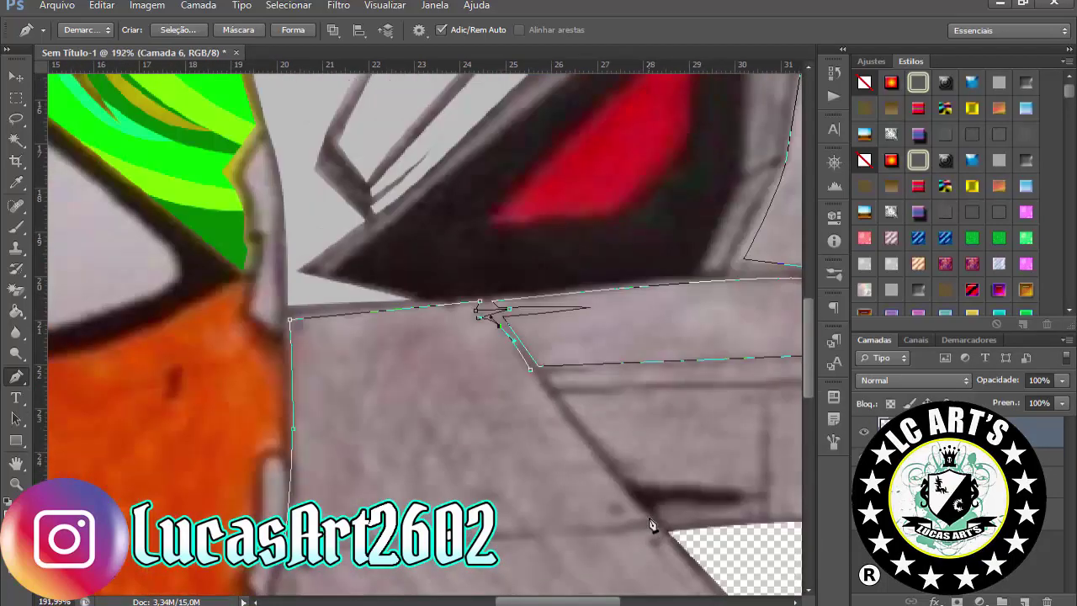
pyautogui.click(289, 320)
pyautogui.scroll(-3, 505, 337)
pyautogui.scroll(1, 733, 241)
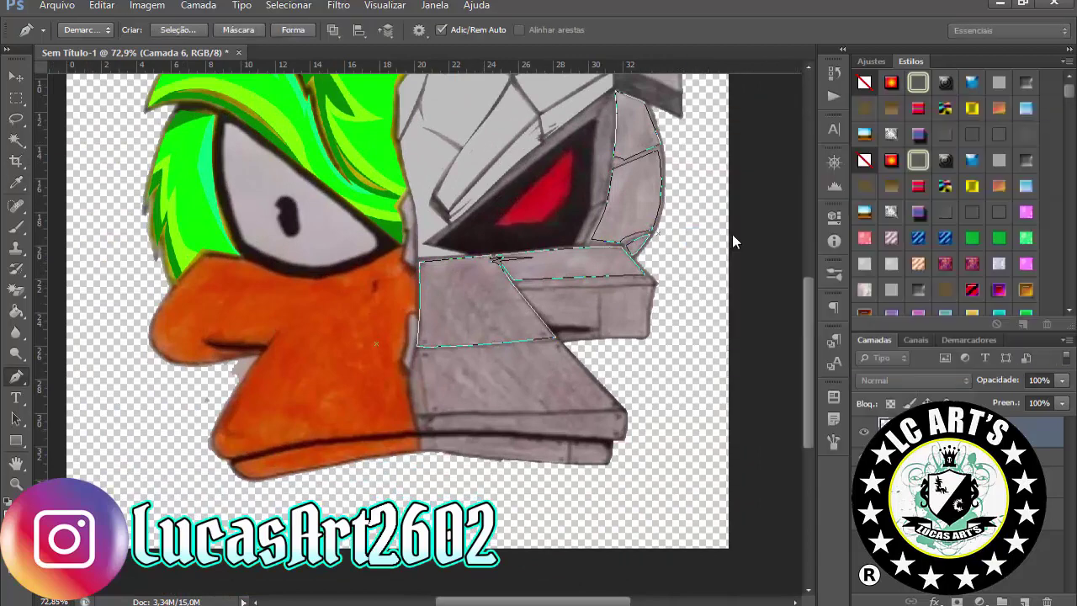
# Step: Start a jaw plate path down the face's dividing line, then choose Salvar Como
pyautogui.click(557, 341)
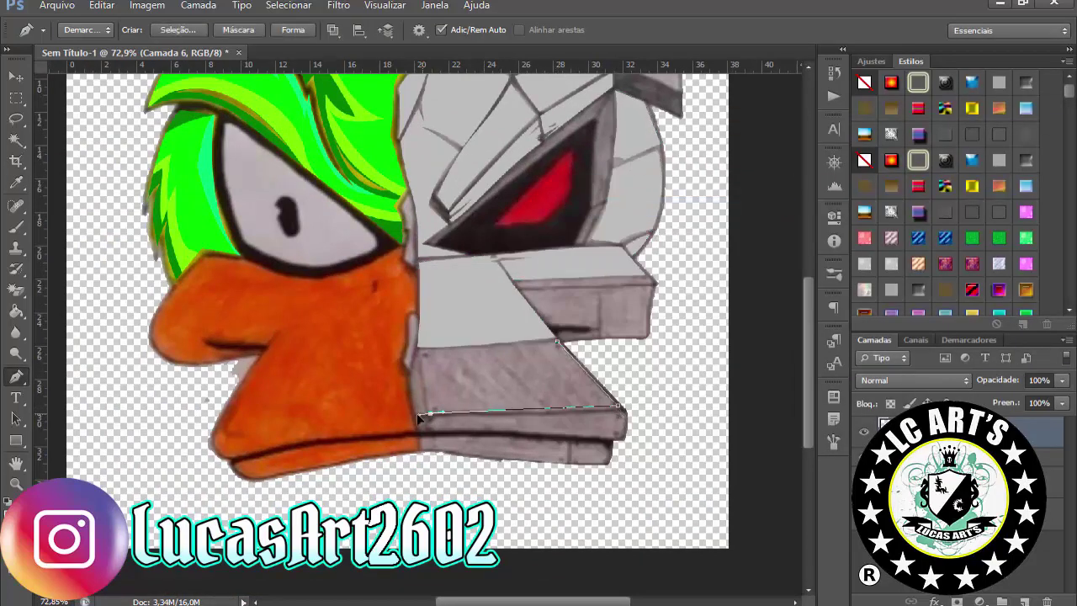
pyautogui.scroll(2, 438, 379)
pyautogui.click(388, 436)
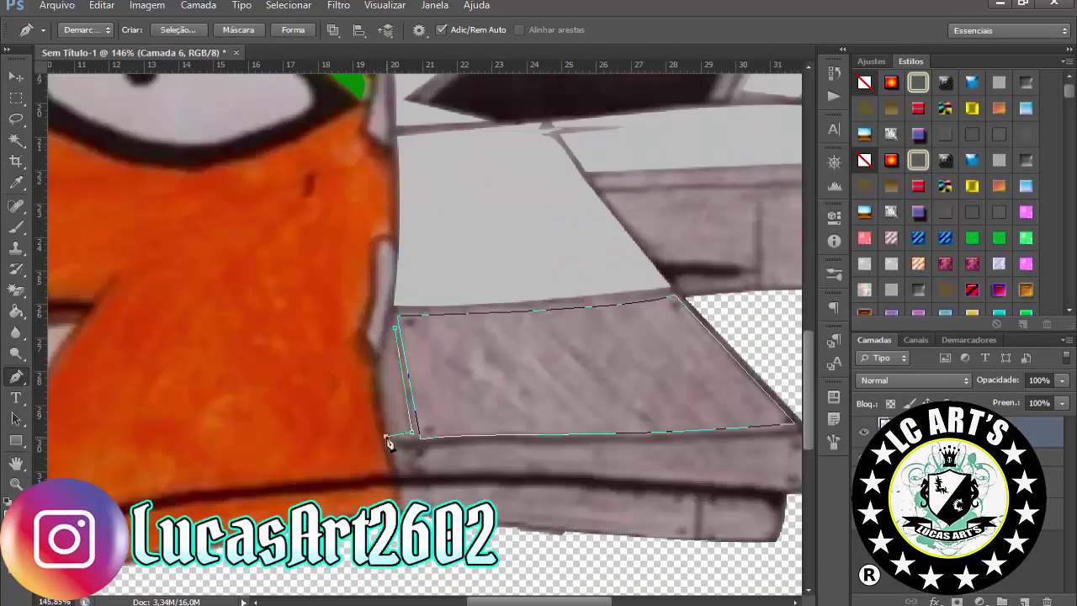
pyautogui.scroll(-5, 381, 326)
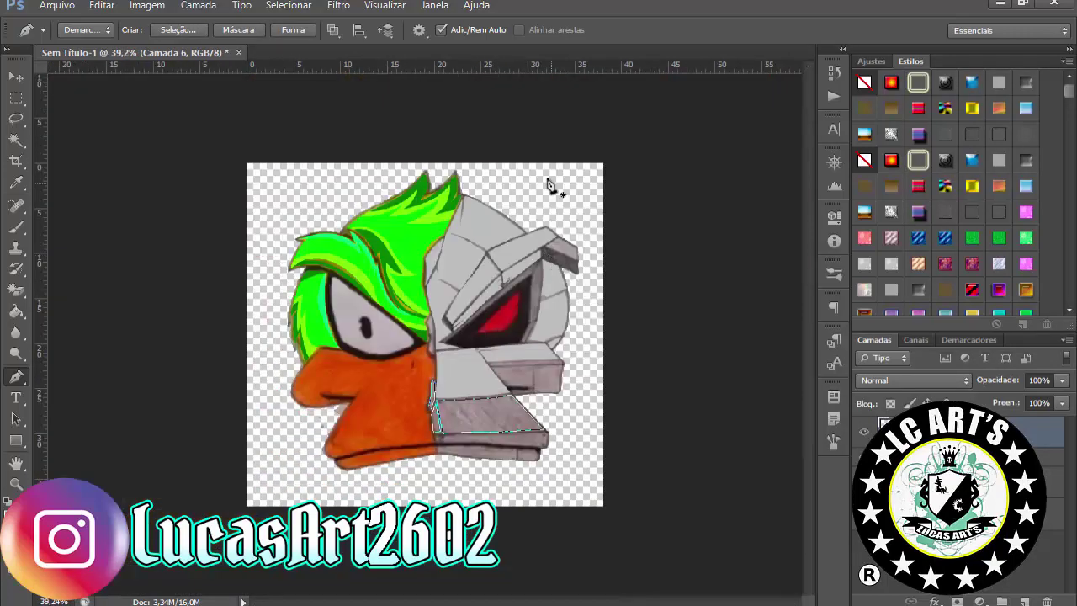
pyautogui.scroll(5, 509, 234)
pyautogui.click(375, 312)
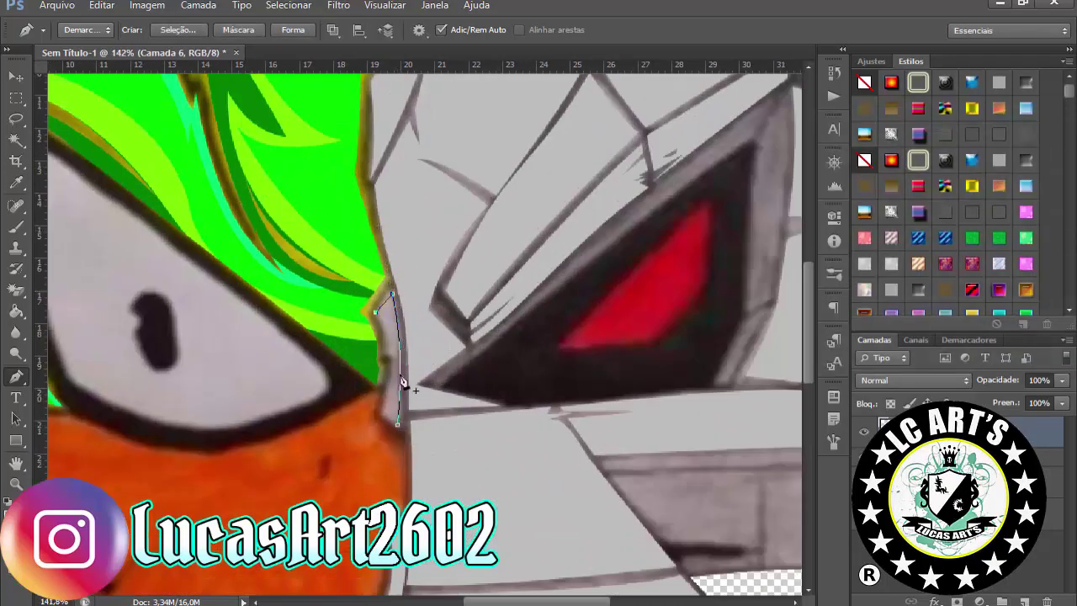
pyautogui.scroll(-5, 510, 262)
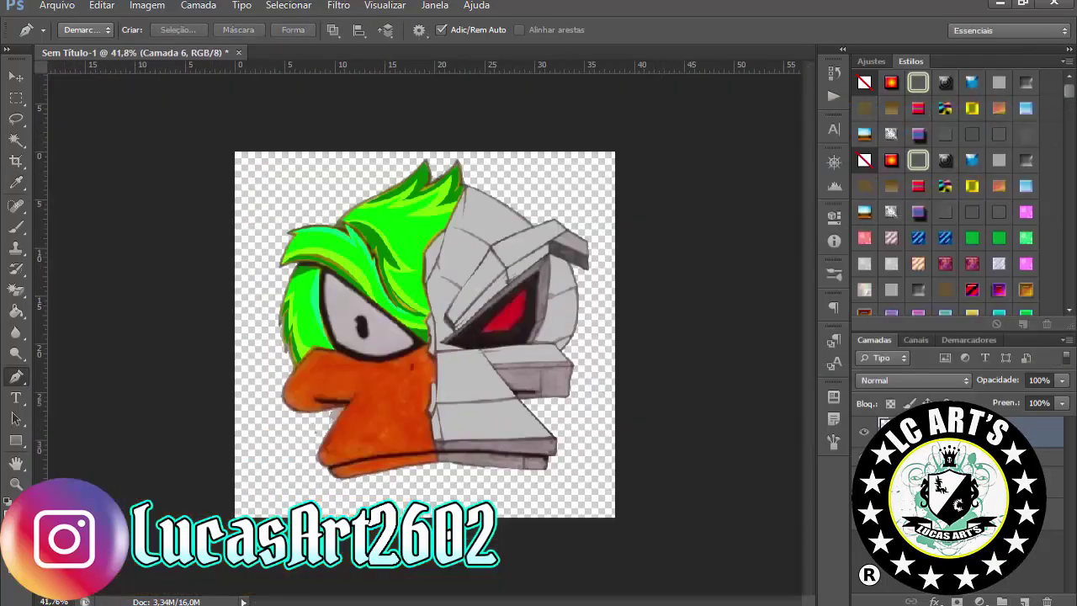
pyautogui.click(57, 5)
pyautogui.click(124, 196)
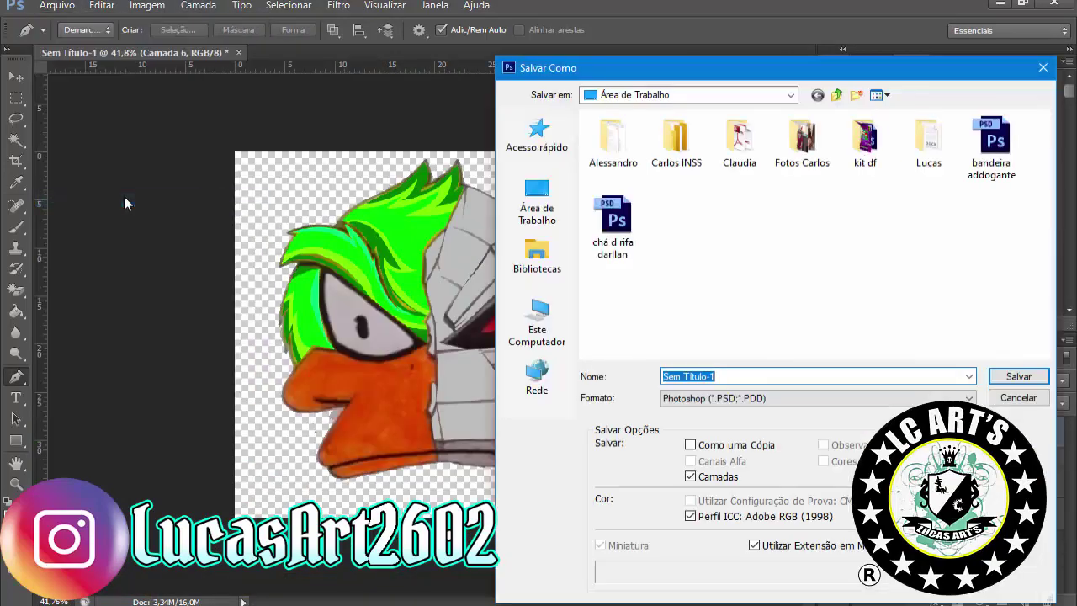
# Step: Save the file as marreco.psd
pyautogui.write('ma')
pyautogui.press('Return')
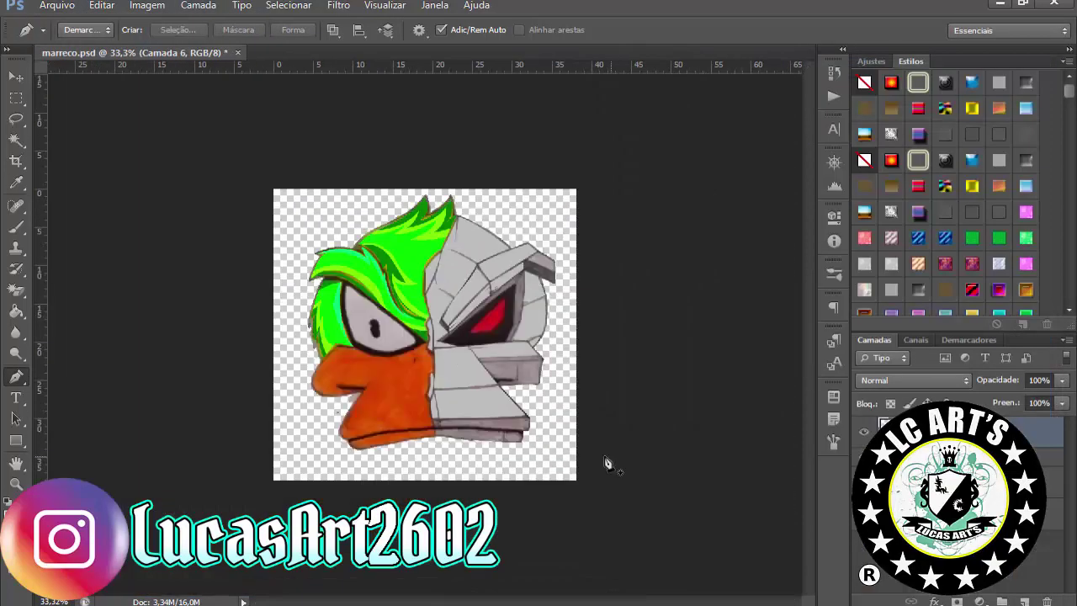
pyautogui.scroll(3, 474, 457)
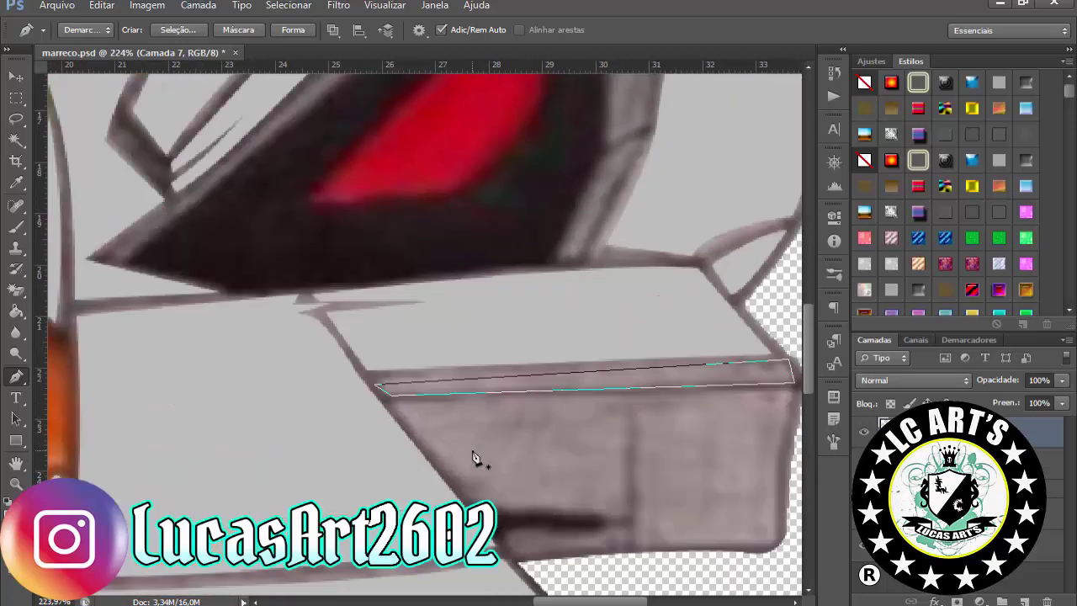
# Step: Trace the jaw slab's right side and lower edge with curved anchors
pyautogui.click(792, 392)
pyautogui.moveTo(773, 535); pyautogui.dragTo(782, 581)
pyautogui.moveTo(582, 521); pyautogui.dragTo(639, 539)
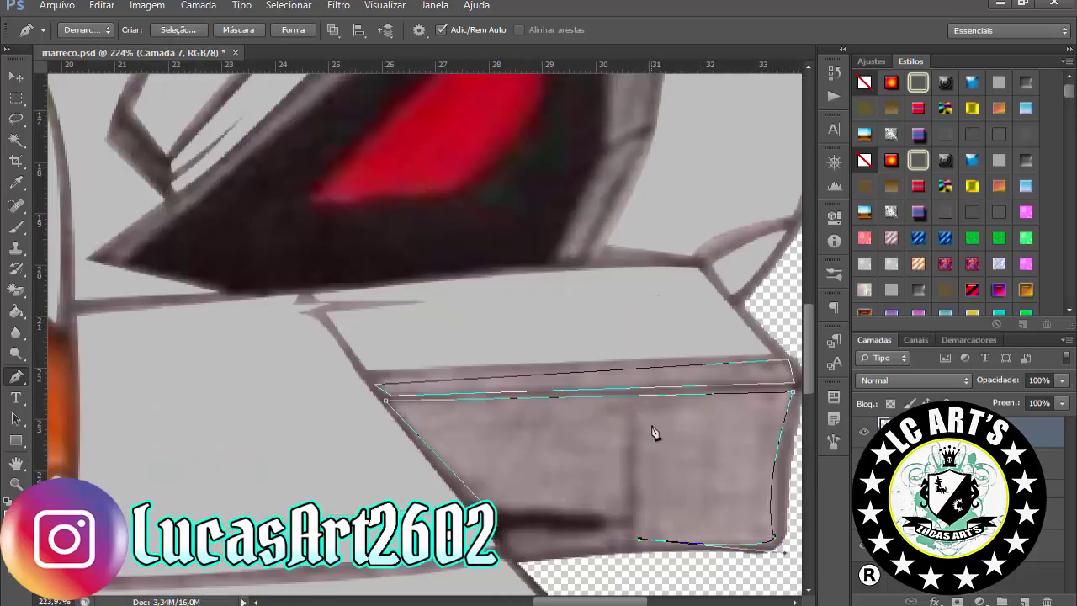
pyautogui.scroll(-8, 513, 559)
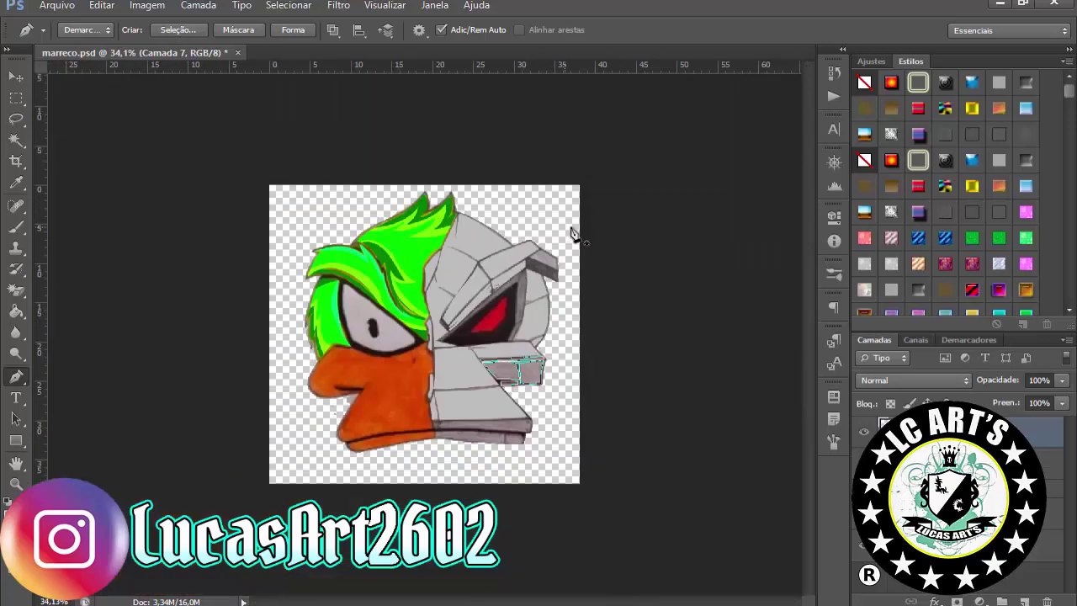
pyautogui.scroll(7, 719, 227)
pyautogui.scroll(-8, 714, 220)
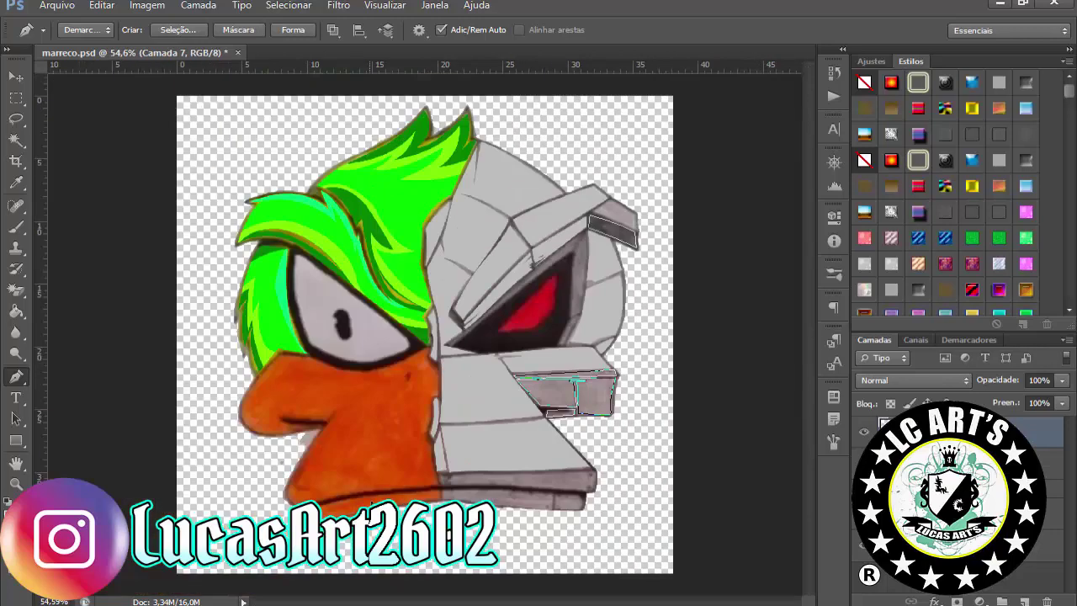
pyautogui.scroll(7, 550, 524)
pyautogui.scroll(-2, 468, 532)
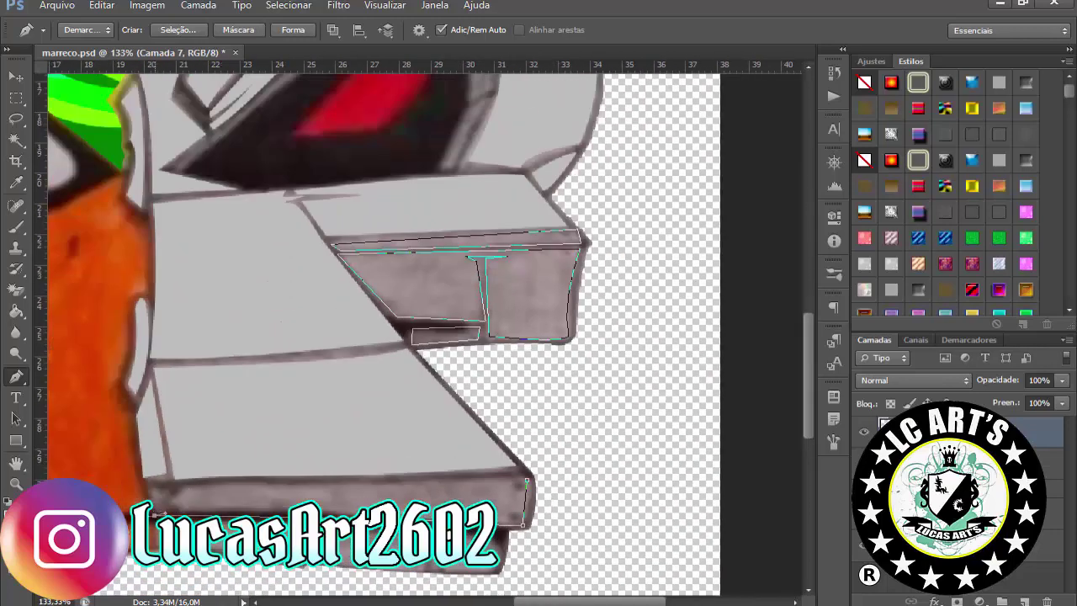
# Step: Extend the path along the lower slab and visor corner, then select Camada 8
pyautogui.moveTo(350, 485); pyautogui.dragTo(435, 496)
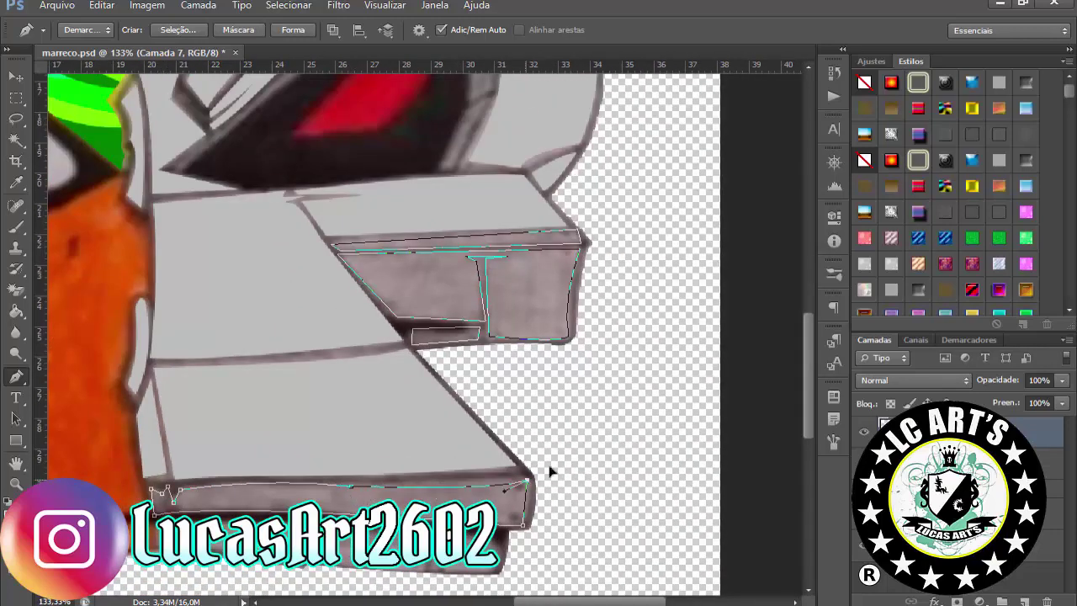
pyautogui.scroll(5, 550, 472)
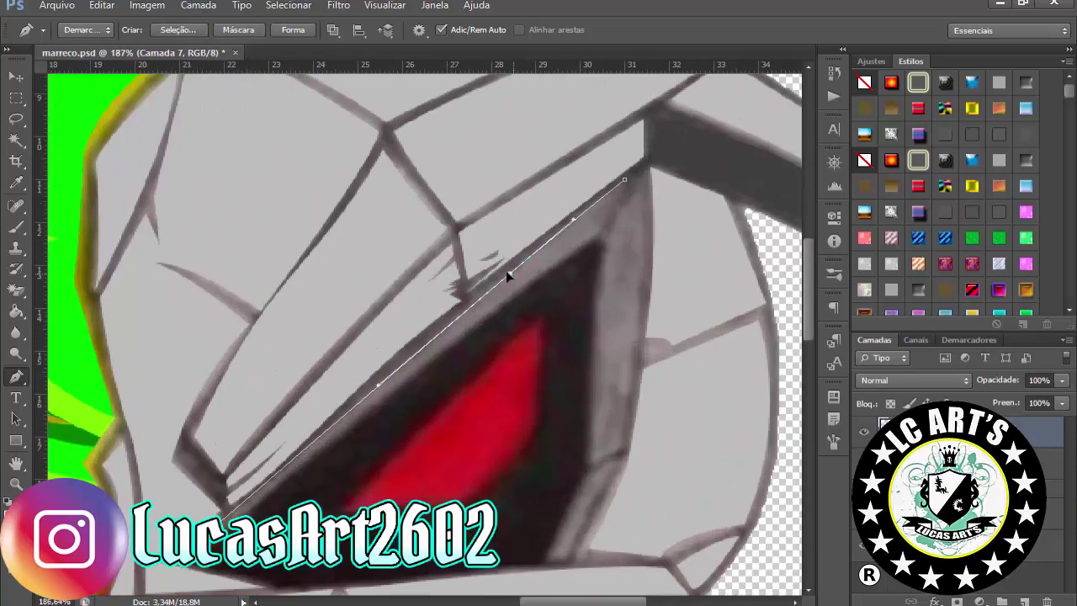
pyautogui.click(603, 237)
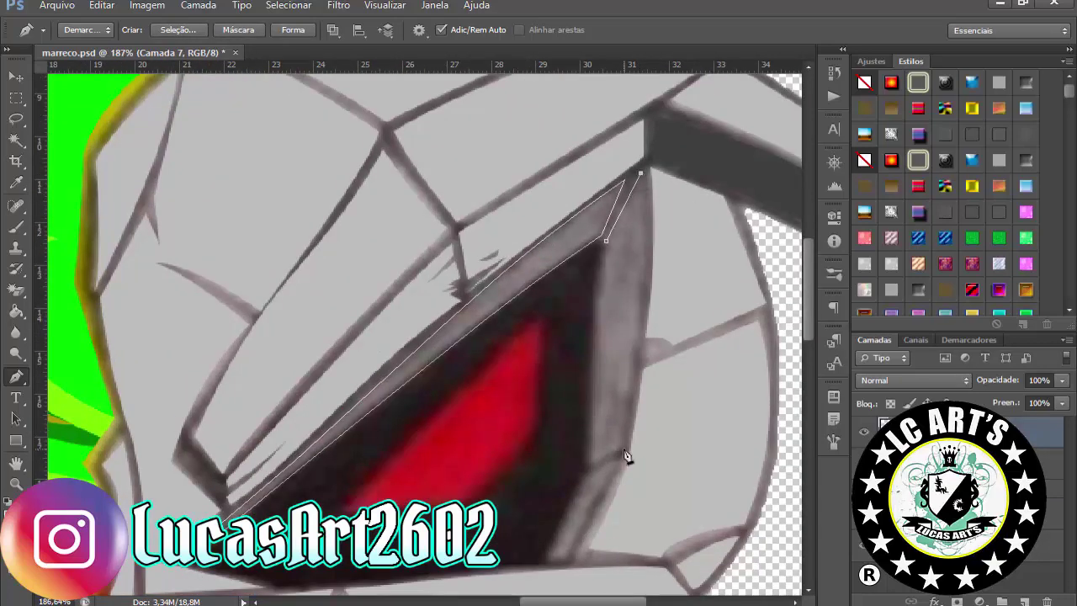
pyautogui.scroll(-5, 757, 291)
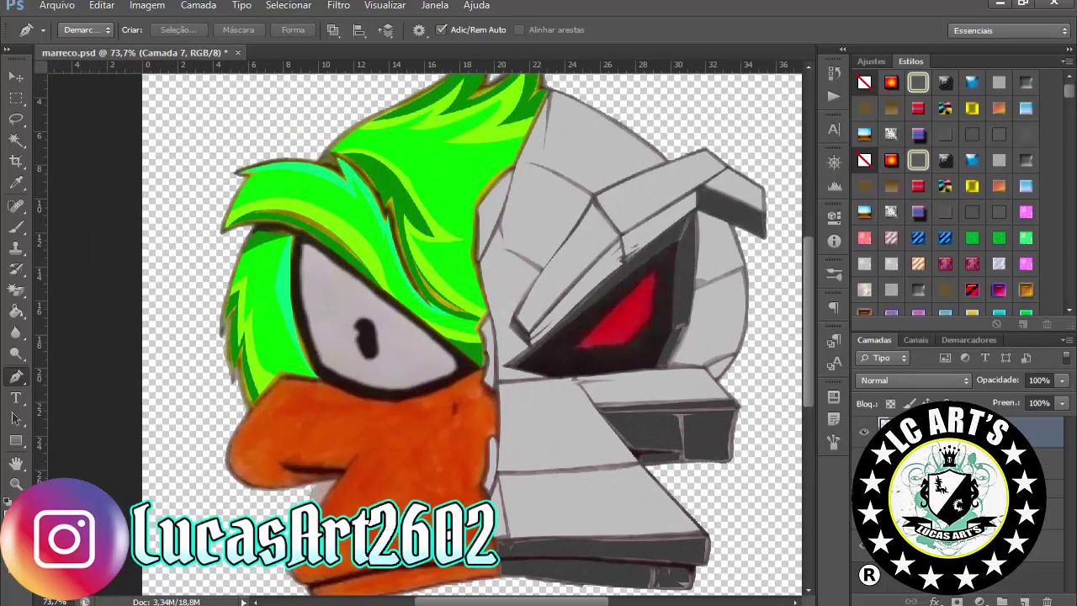
pyautogui.hotkey('alt', '[')
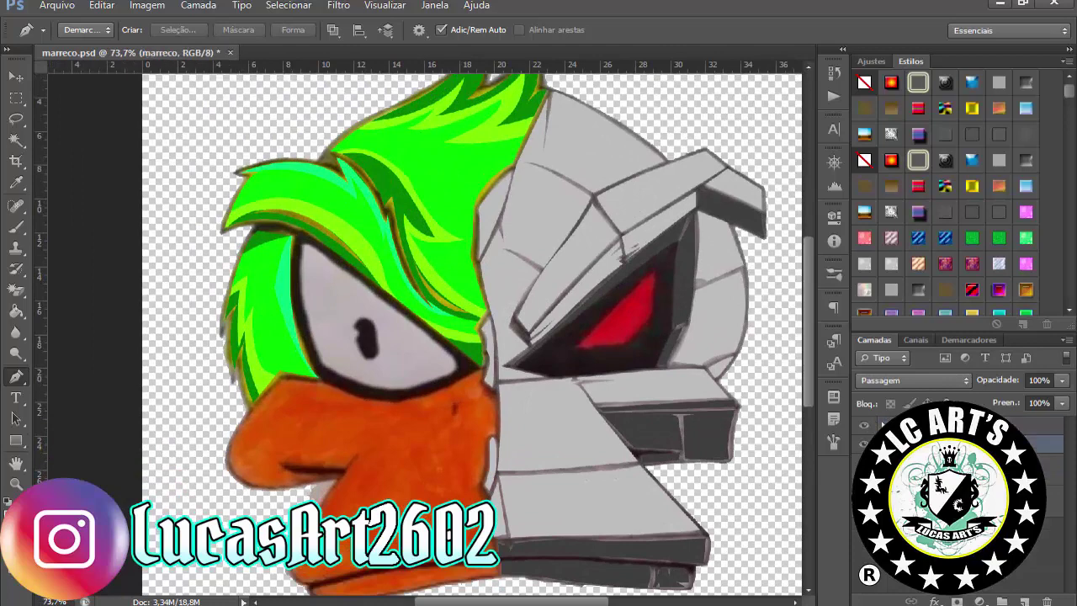
pyautogui.hotkey('alt', '[')
# Step: Trace the duck's beak outline with the Pen tool, curving around its underside
pyautogui.scroll(3, 456, 352)
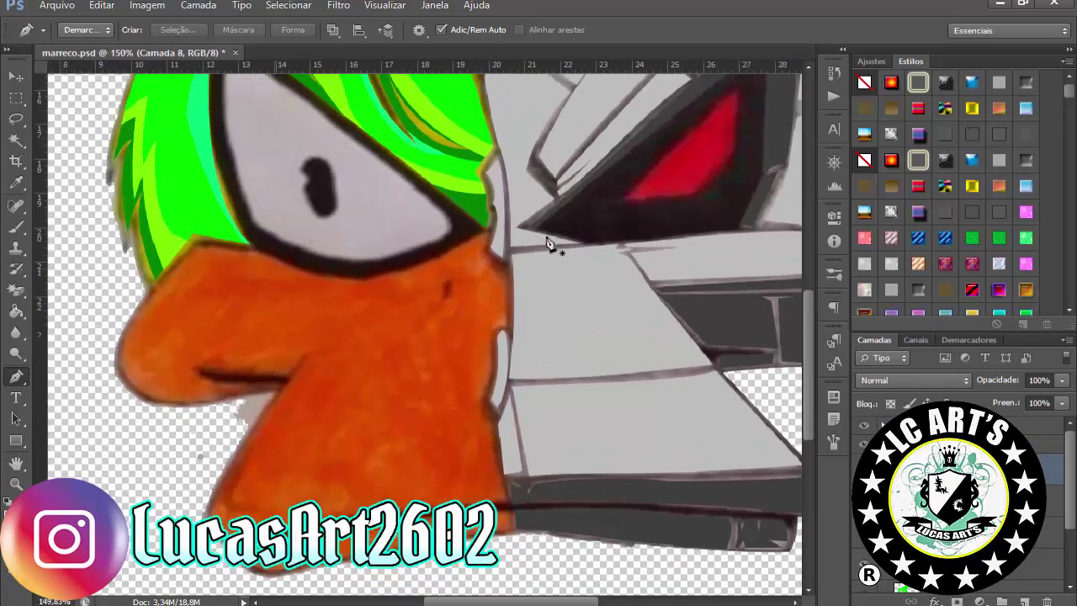
pyautogui.scroll(2, 456, 351)
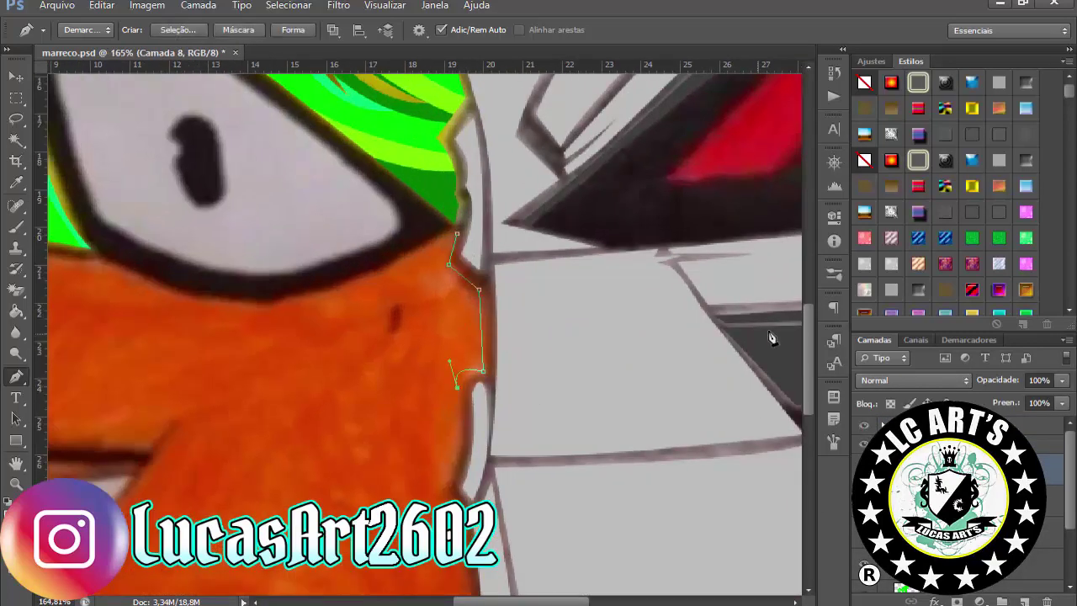
pyautogui.scroll(-5, 771, 336)
pyautogui.click(473, 223)
pyautogui.click(448, 286)
pyautogui.click(423, 349)
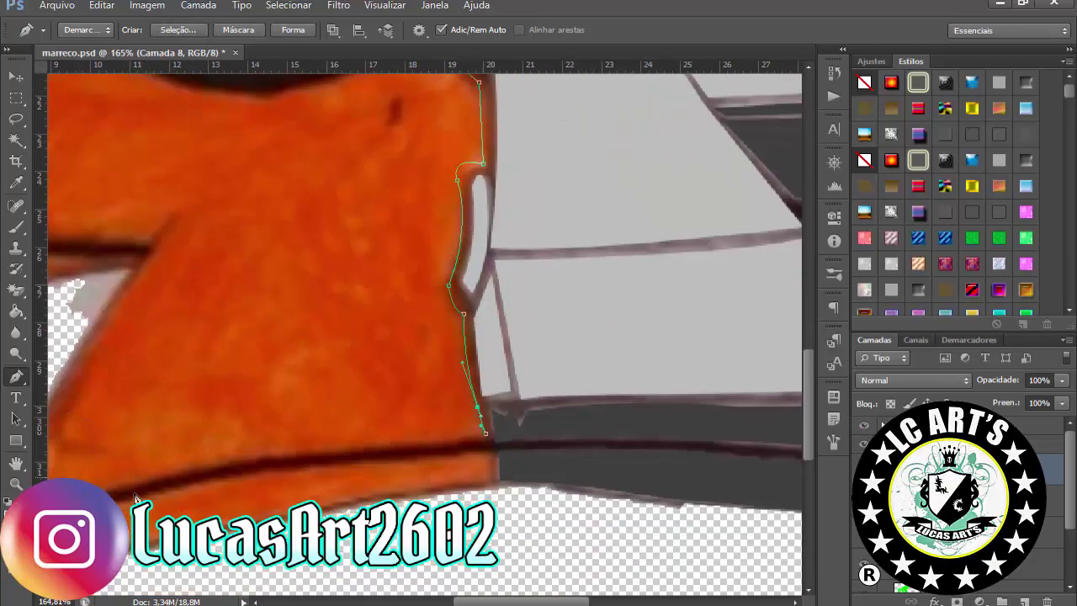
pyautogui.hscroll(-6, 402, 451)
pyautogui.moveTo(324, 499); pyautogui.dragTo(313, 413)
pyautogui.moveTo(436, 217); pyautogui.dragTo(454, 209)
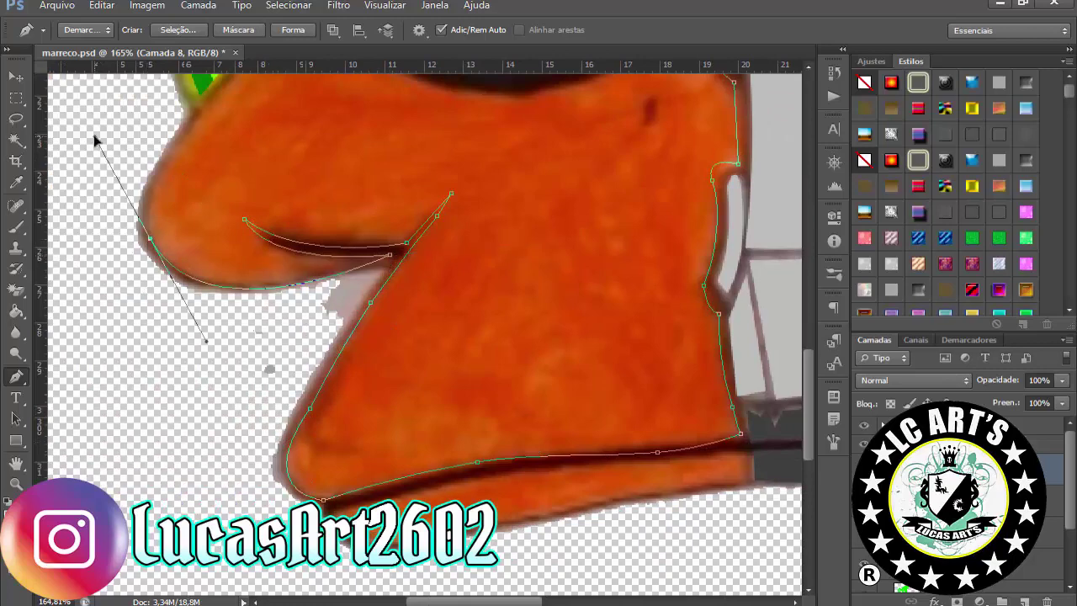
# Step: Trace a small curved path around the dark mark on the beak
pyautogui.scroll(-3, 328, 284)
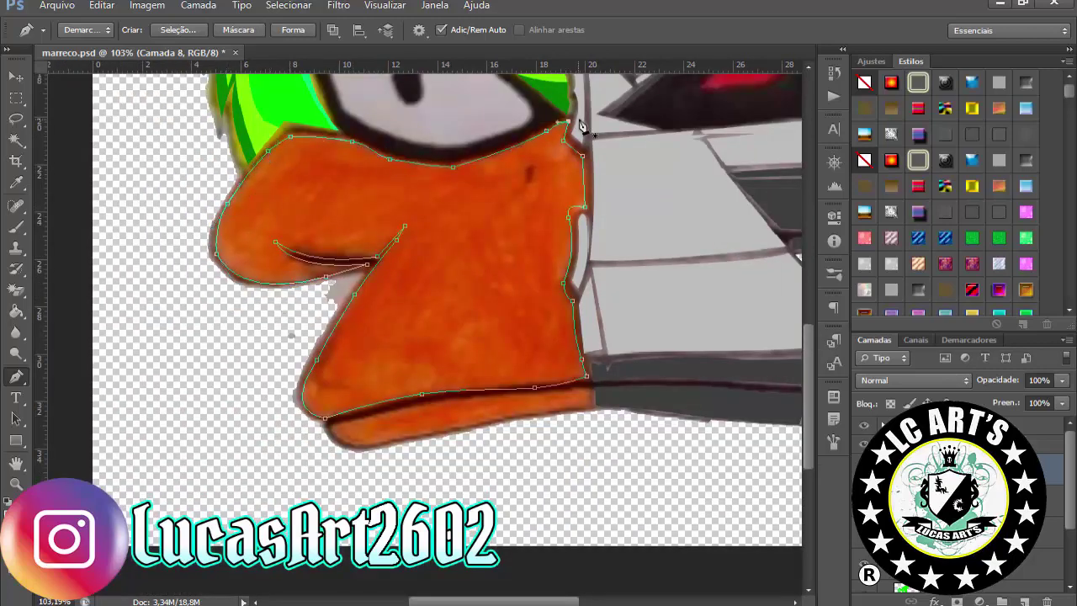
pyautogui.scroll(3, 547, 168)
pyautogui.click(527, 173)
pyautogui.moveTo(520, 221); pyautogui.dragTo(515, 240)
# Step: Fill the beak path with flat orange ff5a00
pyautogui.rightClick(717, 126)
pyautogui.click(925, 151)
pyautogui.click(862, 197)
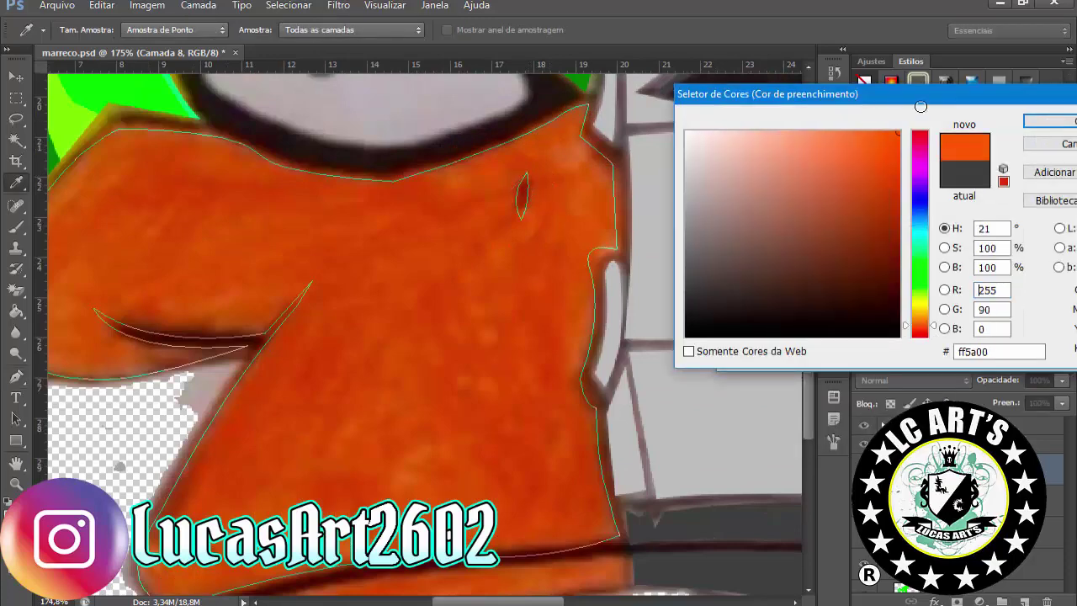
pyautogui.click(1051, 121)
pyautogui.click(1050, 139)
pyautogui.scroll(-5, 623, 376)
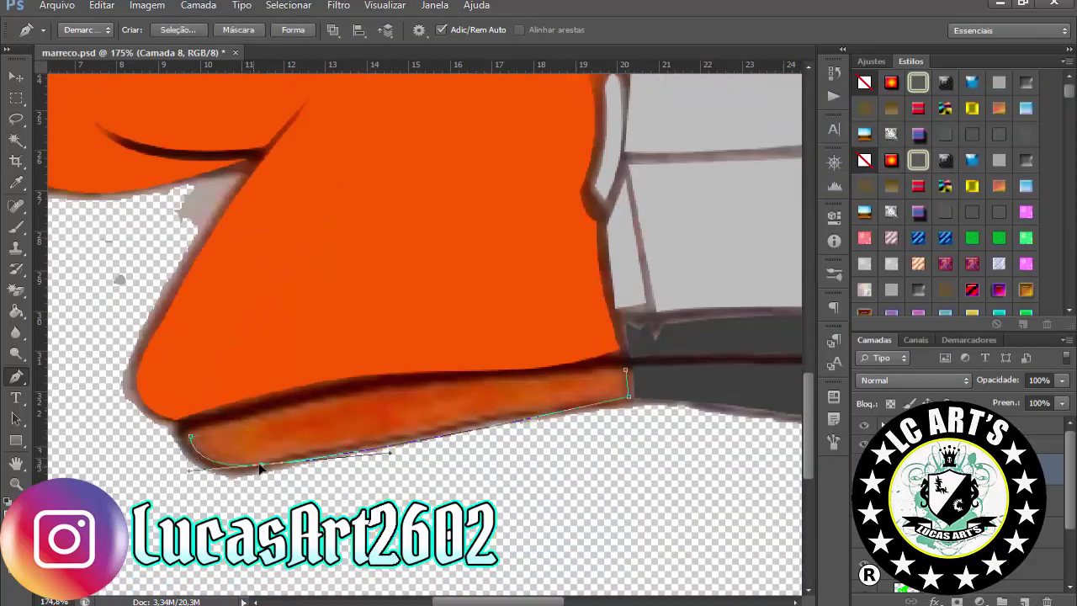
# Step: Fill the beak's underside strip path with a darker orange
pyautogui.rightClick(536, 389)
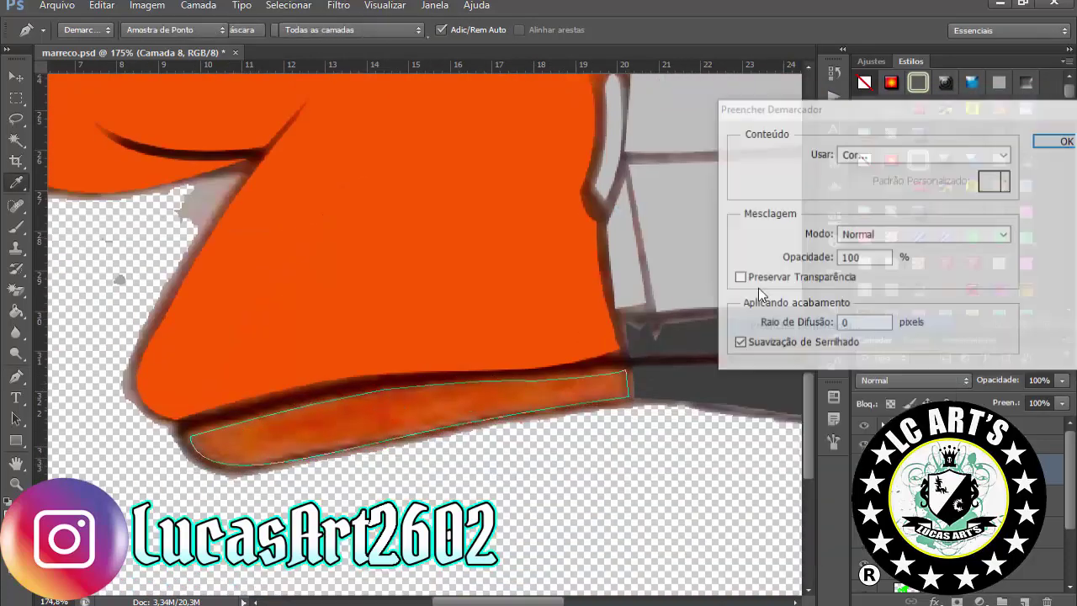
pyautogui.click(816, 149)
pyautogui.click(1050, 144)
pyautogui.click(976, 147)
pyautogui.scroll(-5, 504, 337)
pyautogui.scroll(2, 505, 339)
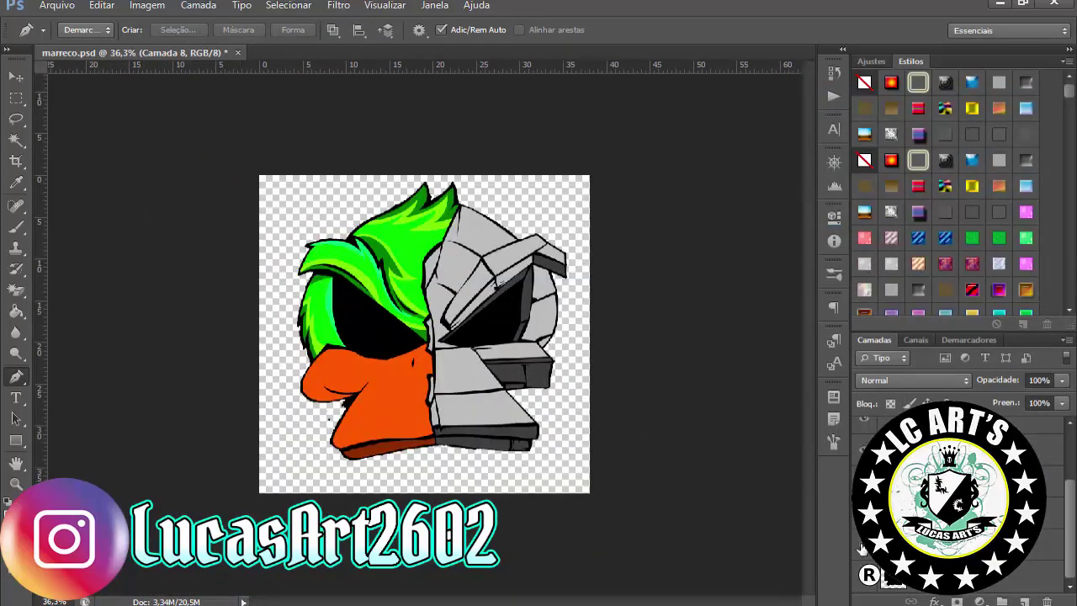
# Step: Fill the robot eye path with red
pyautogui.scroll(5, 450, 412)
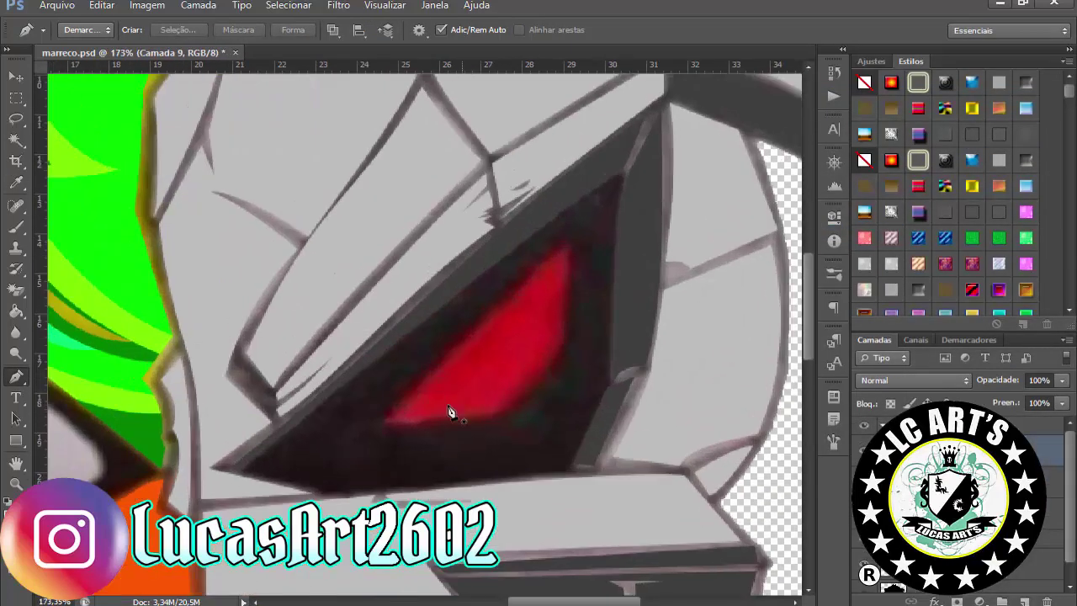
pyautogui.scroll(-5, 377, 463)
pyautogui.rightClick(640, 153)
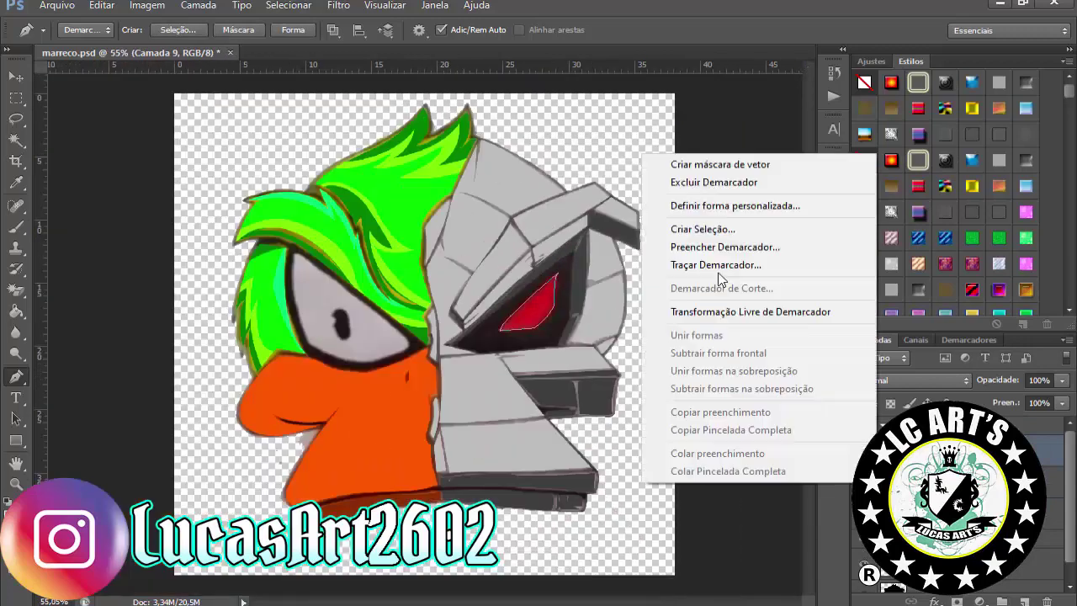
pyautogui.click(697, 230)
pyautogui.click(1004, 112)
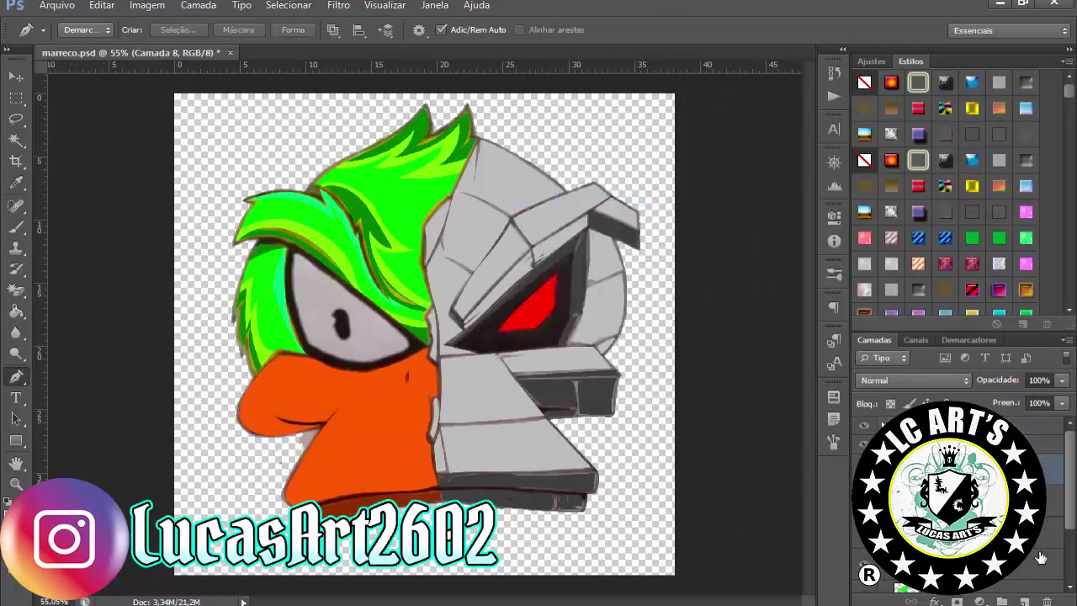
# Step: Fill the duck's eye path with white
pyautogui.scroll(2, 273, 226)
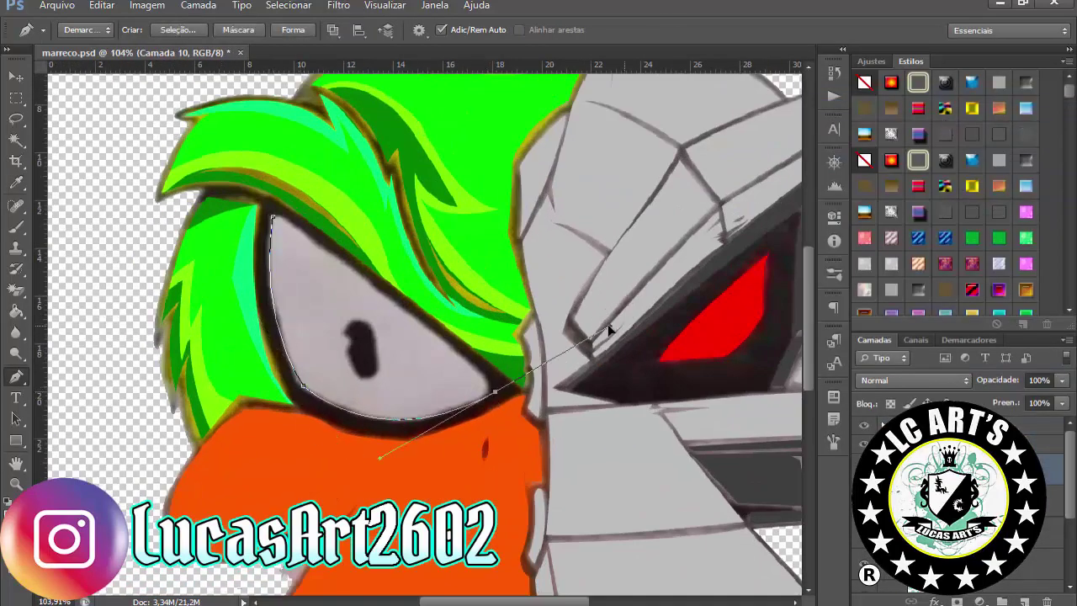
pyautogui.rightClick(569, 174)
pyautogui.click(628, 251)
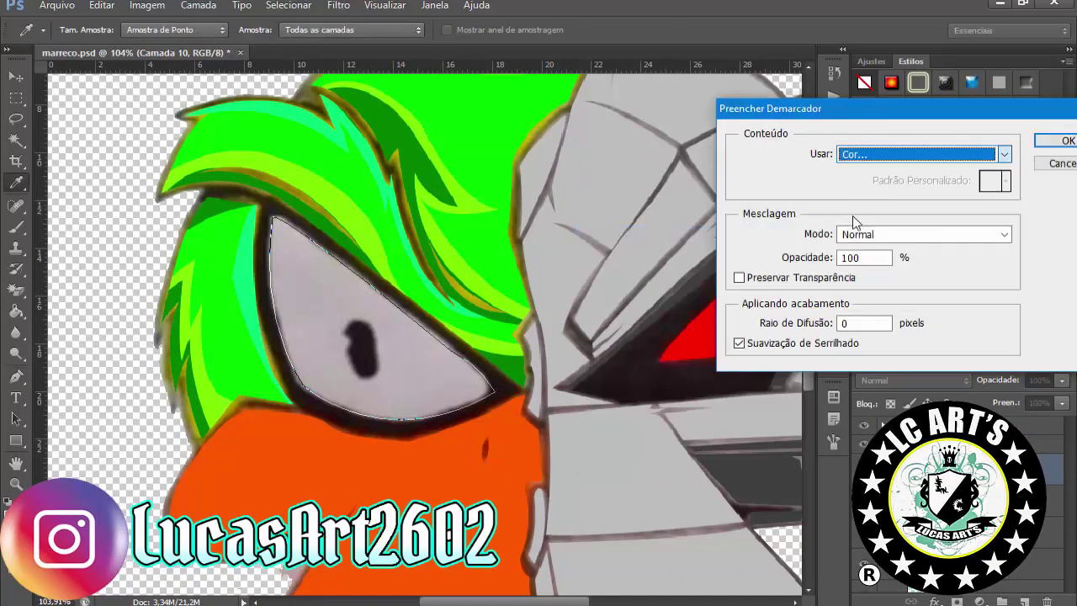
pyautogui.press('Return')
pyautogui.scroll(-4, 531, 378)
pyautogui.scroll(4, 530, 376)
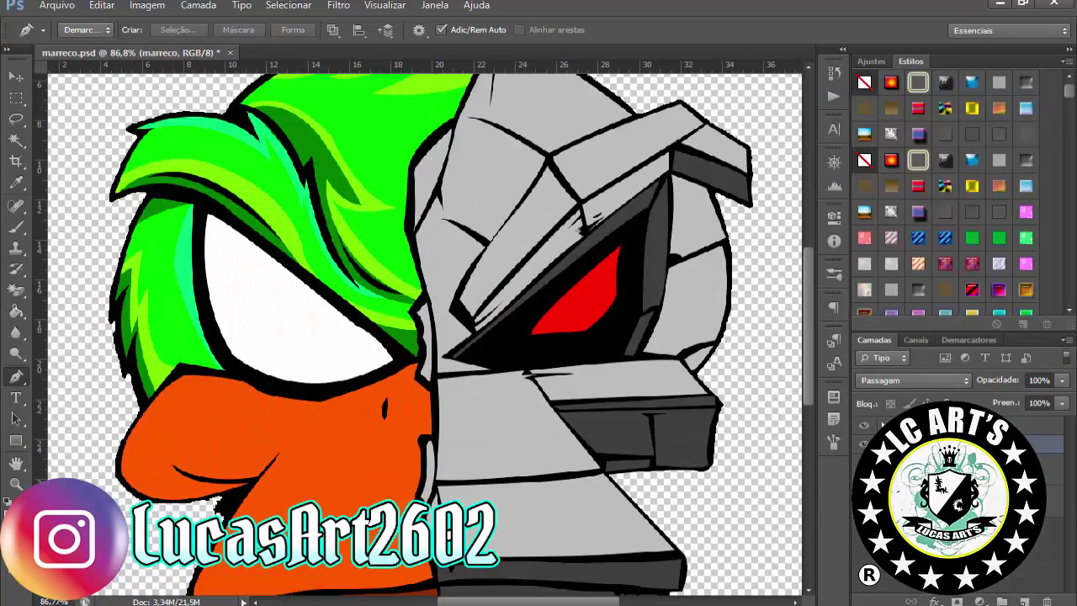
pyautogui.scroll(3, 252, 303)
# Step: Trace the pupil inside the duck's eye and fill it black
pyautogui.click(304, 334)
pyautogui.moveTo(353, 313); pyautogui.dragTo(393, 321)
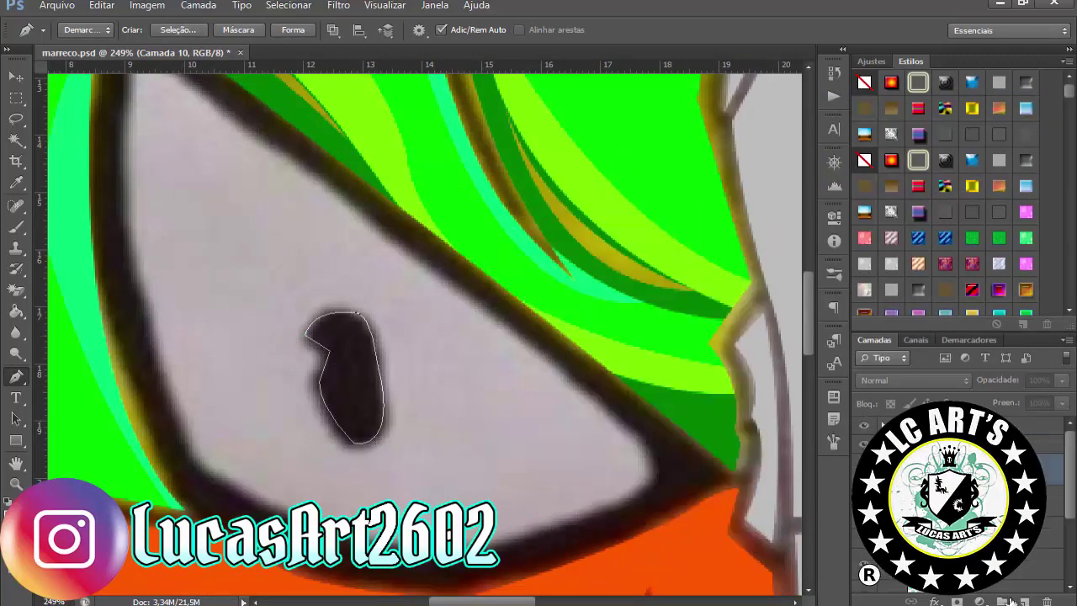
pyautogui.rightClick(441, 229)
pyautogui.click(500, 306)
pyautogui.press('Return')
# Step: Open a folder in the Place browser to find an image
pyautogui.scroll(-5, 378, 320)
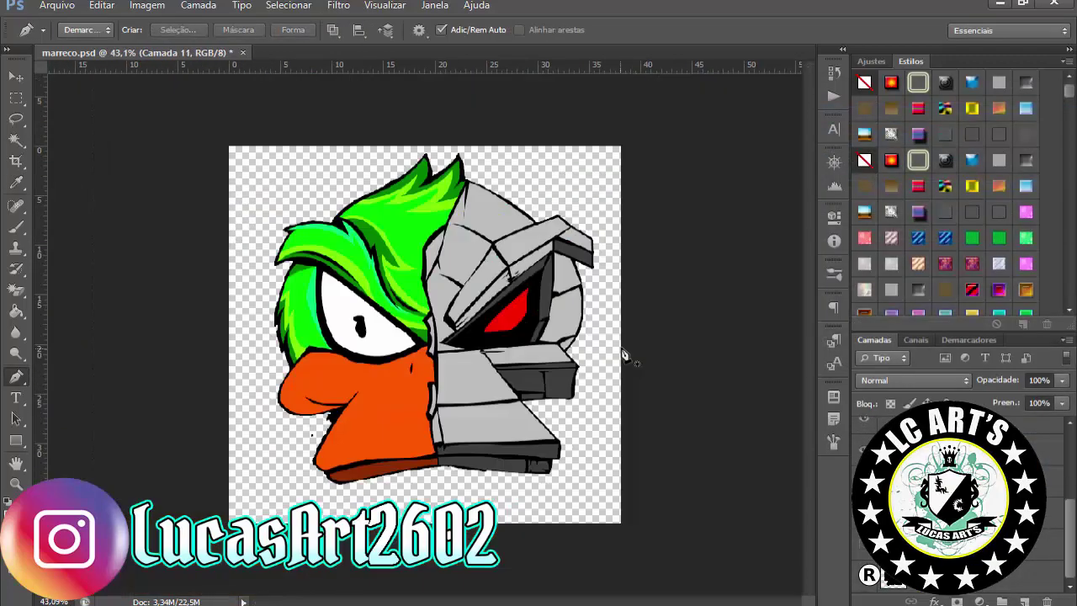
pyautogui.scroll(2, 329, 308)
pyautogui.scroll(-2, 381, 322)
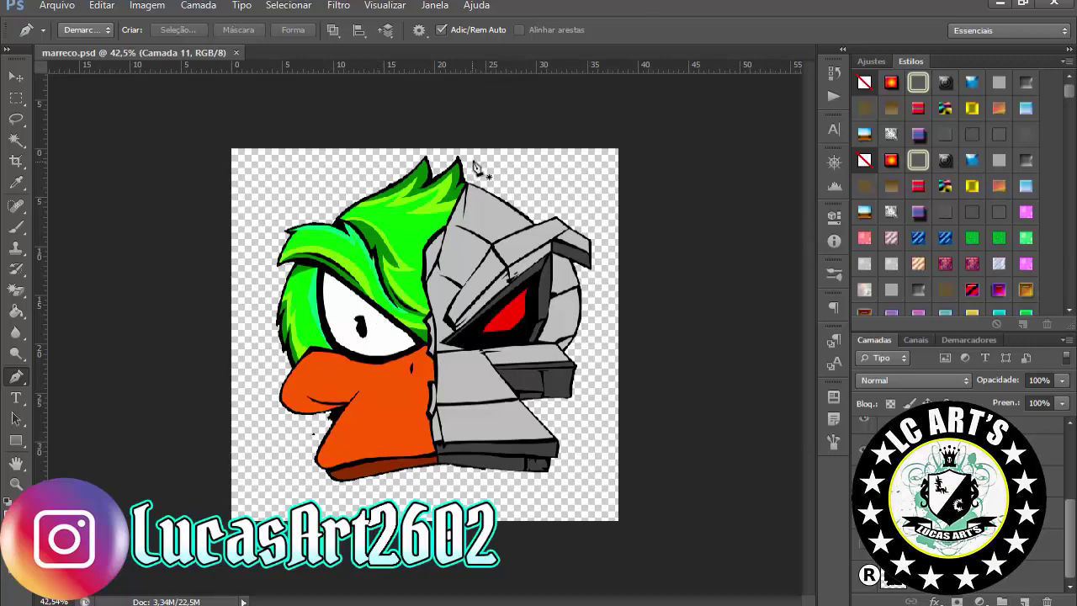
pyautogui.scroll(2, 412, 311)
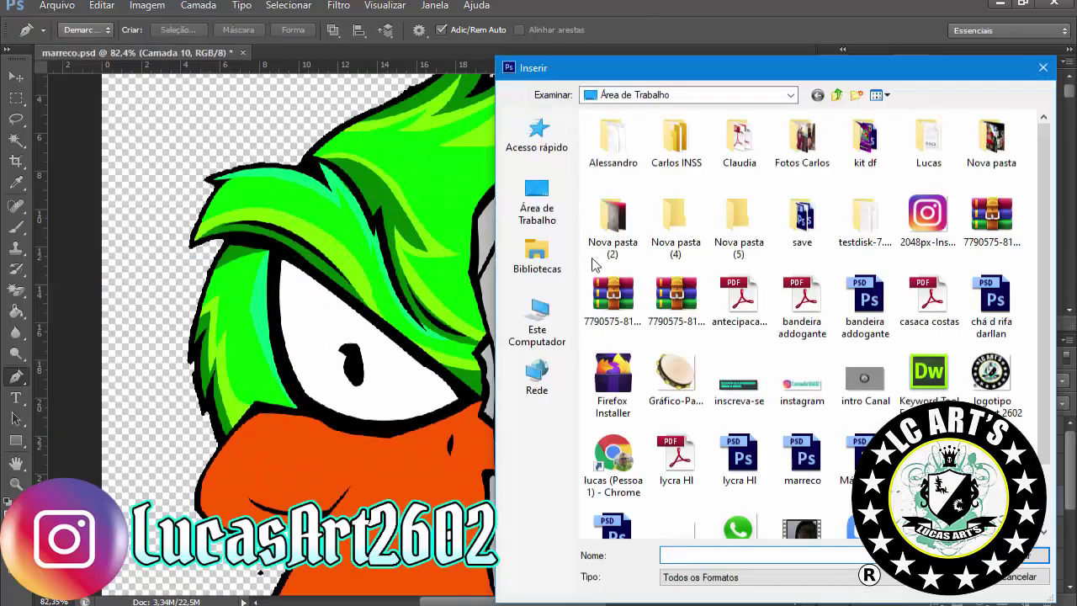
pyautogui.doubleClick(802, 217)
# Step: Place the lightning image from recup_dir.3, rotated about 104° and scaled to 160% over the eye
pyautogui.doubleClick(702, 186)
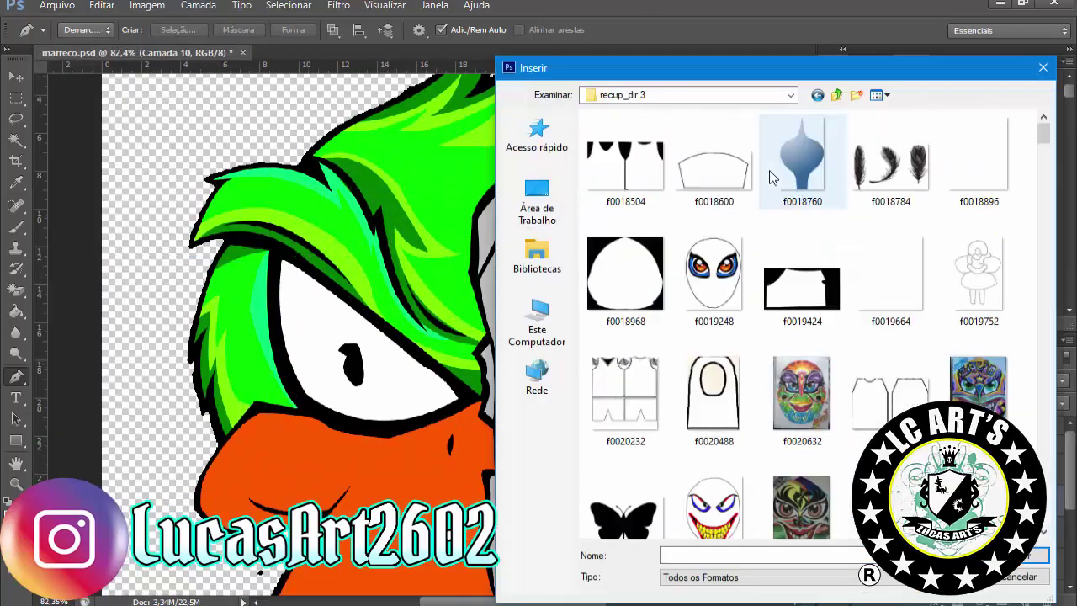
pyautogui.scroll(-5, 824, 210)
pyautogui.doubleClick(880, 245)
pyautogui.moveTo(620, 318); pyautogui.dragTo(572, 437)
pyautogui.moveTo(480, 357); pyautogui.dragTo(349, 363)
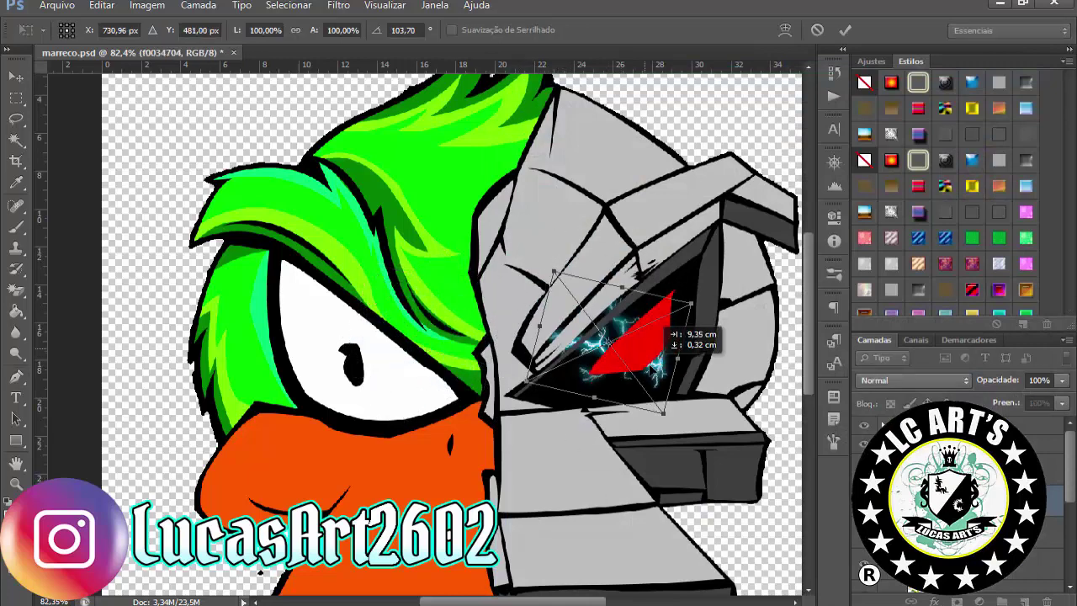
pyautogui.moveTo(385, 301); pyautogui.dragTo(406, 262)
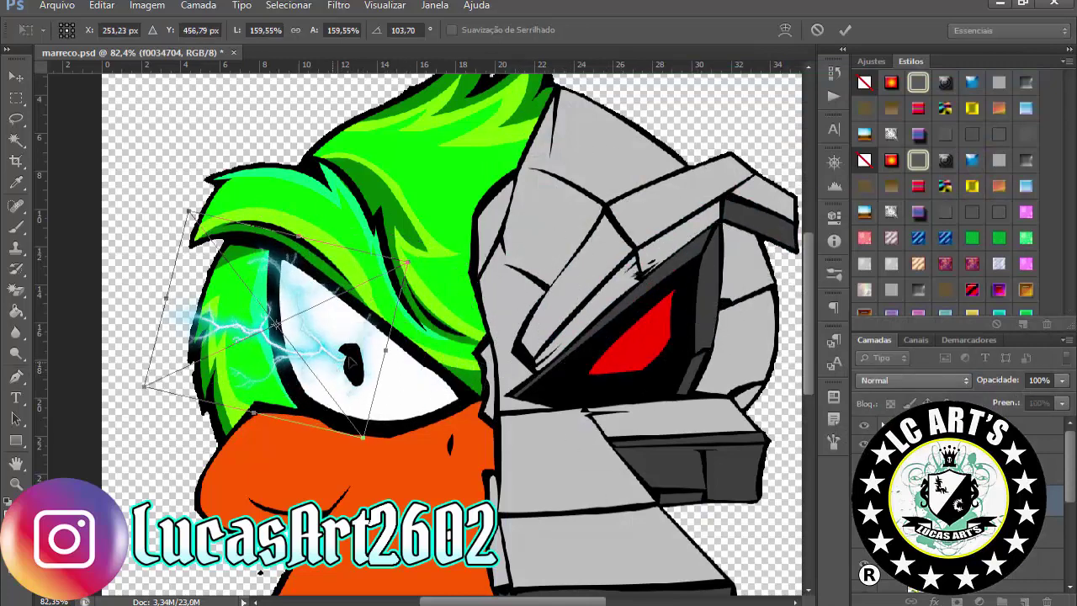
pyautogui.press('Return')
# Step: Turn the path over the duck's eye into a selection
pyautogui.press('p')
pyautogui.scroll(-5, 324, 349)
pyautogui.scroll(6, 324, 349)
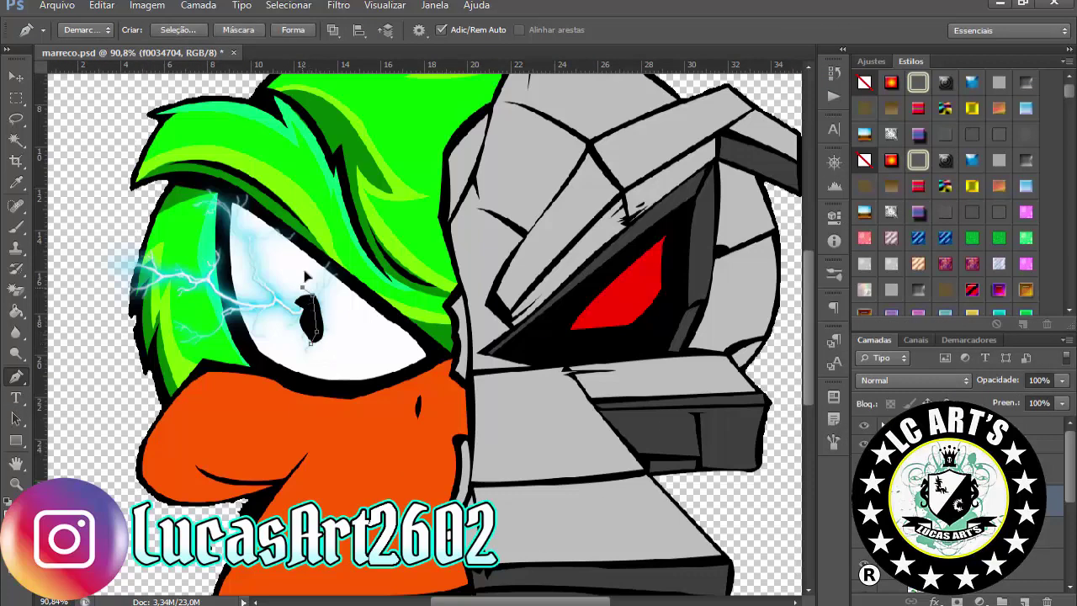
pyautogui.rightClick(392, 203)
pyautogui.click(468, 276)
pyautogui.press('Return')
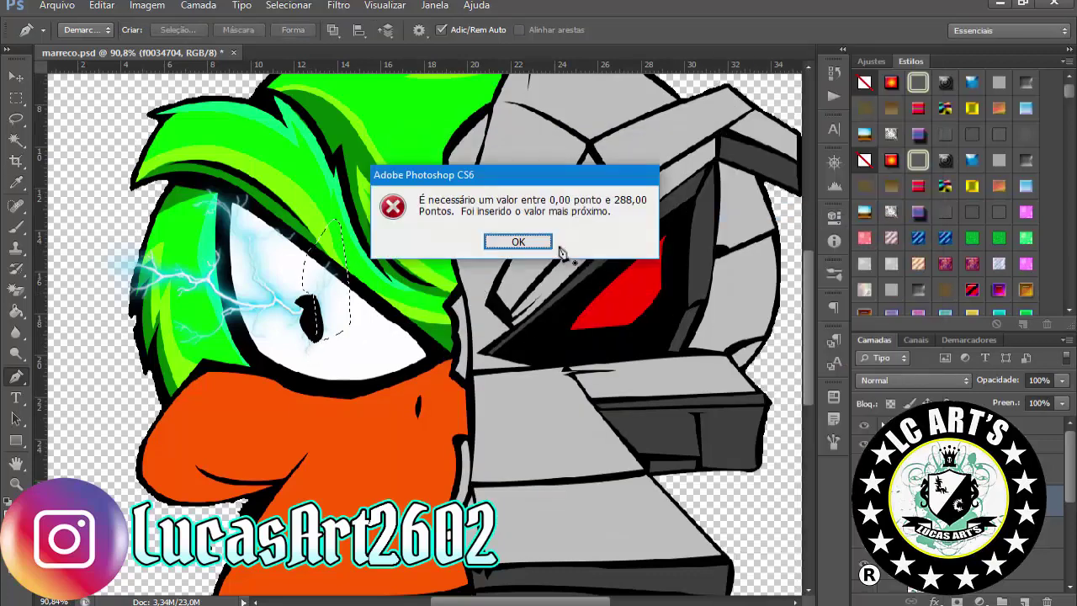
pyautogui.press('Return')
# Step: Duplicate the lightning, flip the copy horizontally toward the beak, and set drop shadow size 24
pyautogui.press('v')
pyautogui.hotkey('ctrl', 'j')
pyautogui.click(102, 6)
pyautogui.click(437, 498)
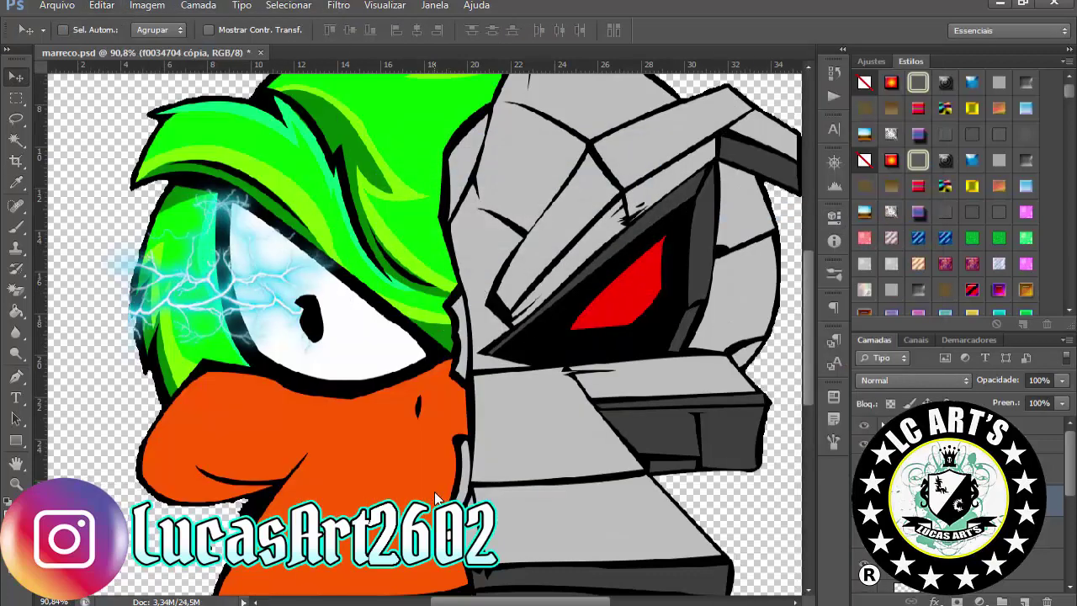
pyautogui.moveTo(437, 498); pyautogui.dragTo(592, 498)
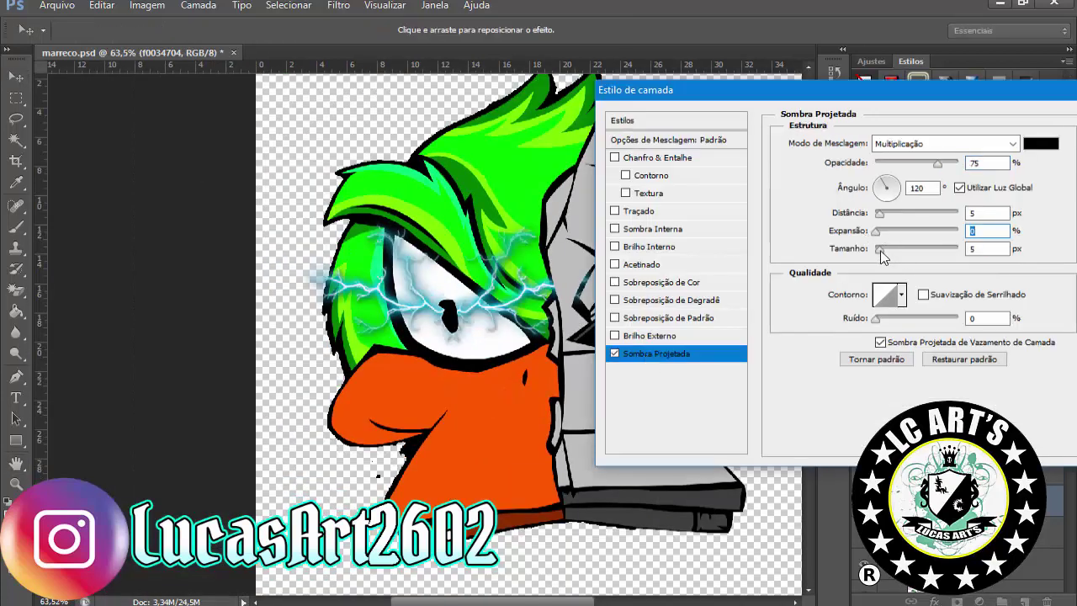
pyautogui.moveTo(880, 252); pyautogui.dragTo(885, 250)
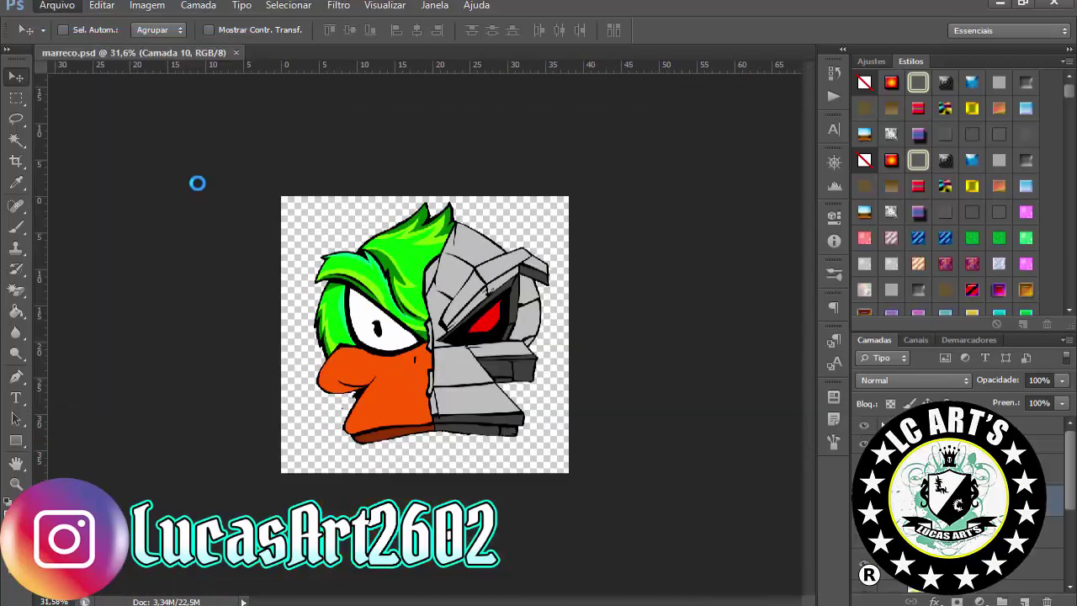
# Step: Create a new blank 800×800 px document
pyautogui.hotkey('ctrl', 'n')
pyautogui.press('Tab')
pyautogui.write('800')
pyautogui.press('Return')
pyautogui.hotkey('ctrl', 't')
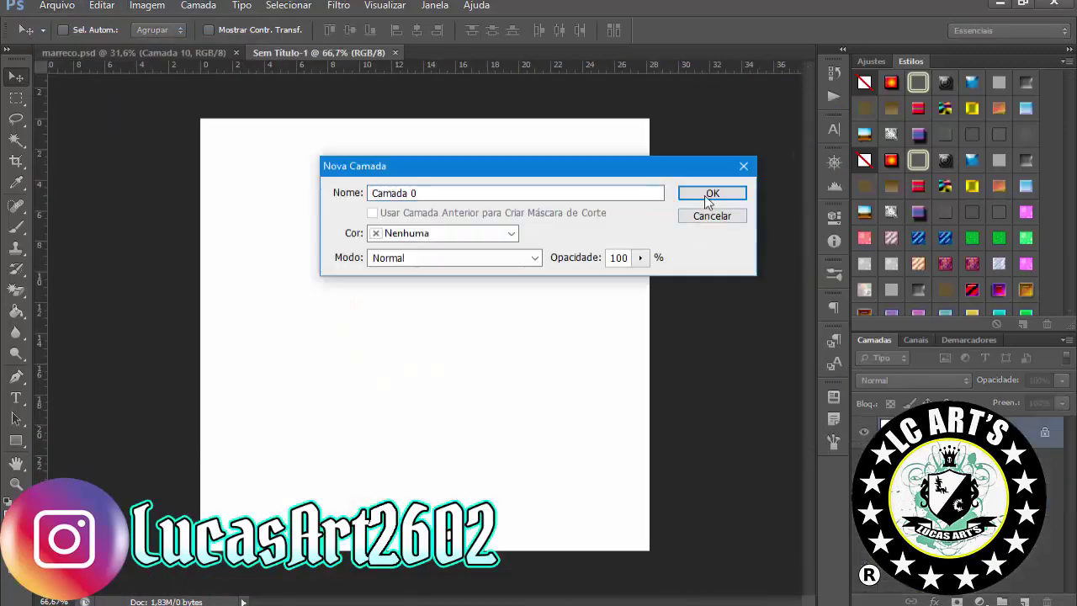
pyautogui.click(710, 195)
pyautogui.moveTo(539, 64); pyautogui.dragTo(535, 332)
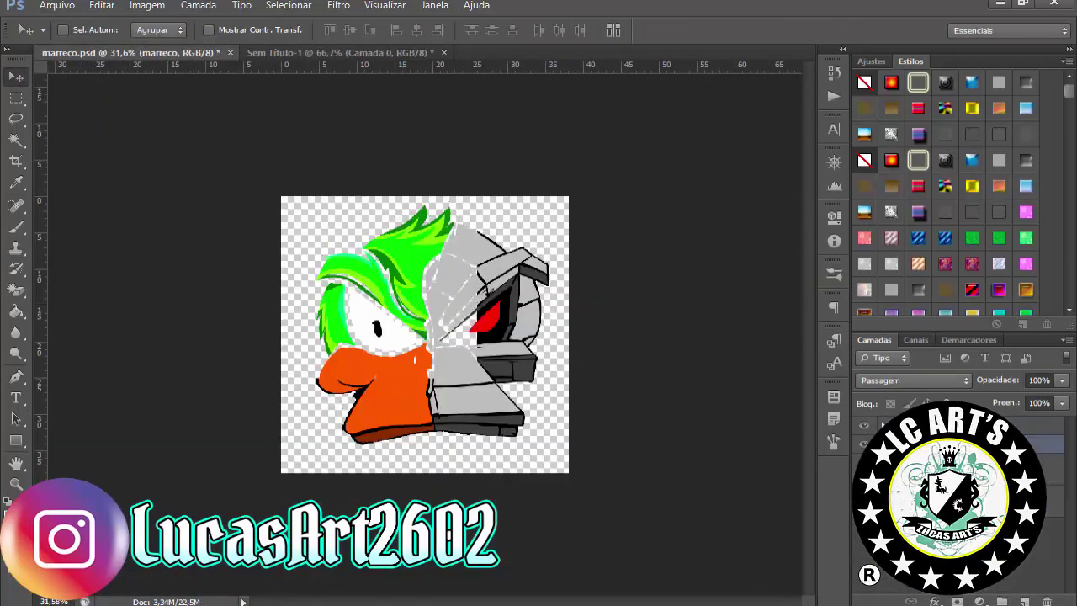
# Step: Group and duplicate the duck line art so the outlines become thicker and darker
pyautogui.click(15, 376)
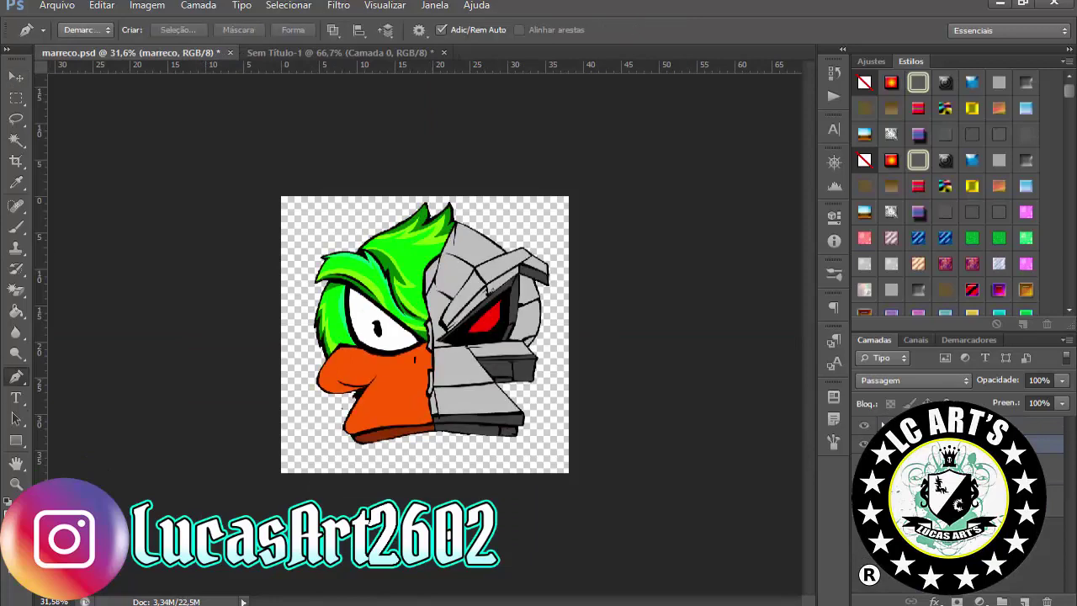
pyautogui.scroll(3, 282, 471)
pyautogui.scroll(3, 282, 471)
pyautogui.scroll(-3, 341, 427)
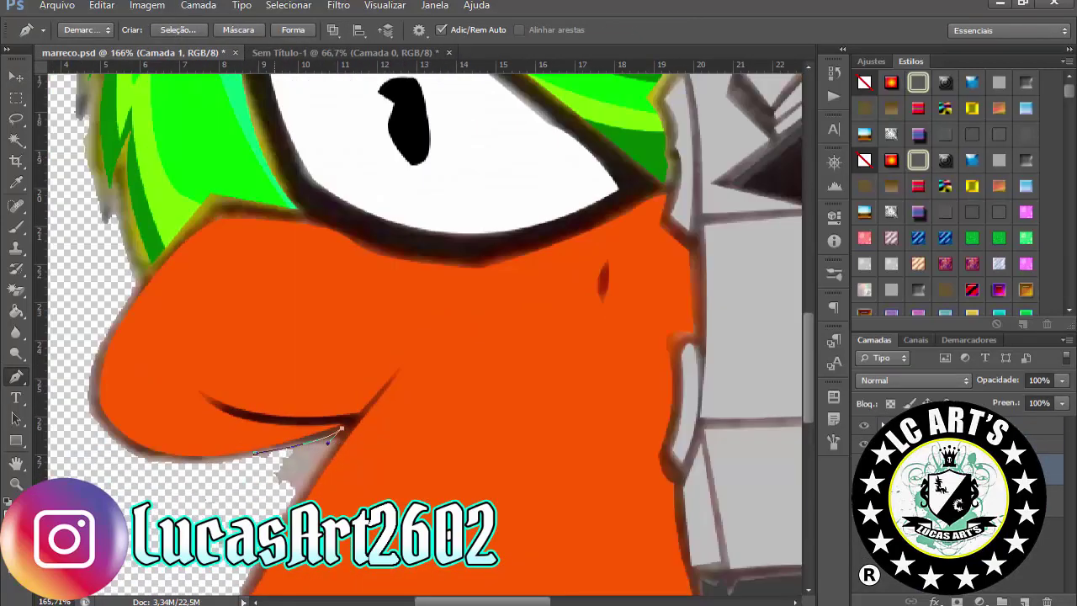
pyautogui.scroll(-1, 539, 321)
pyautogui.scroll(-5, 539, 320)
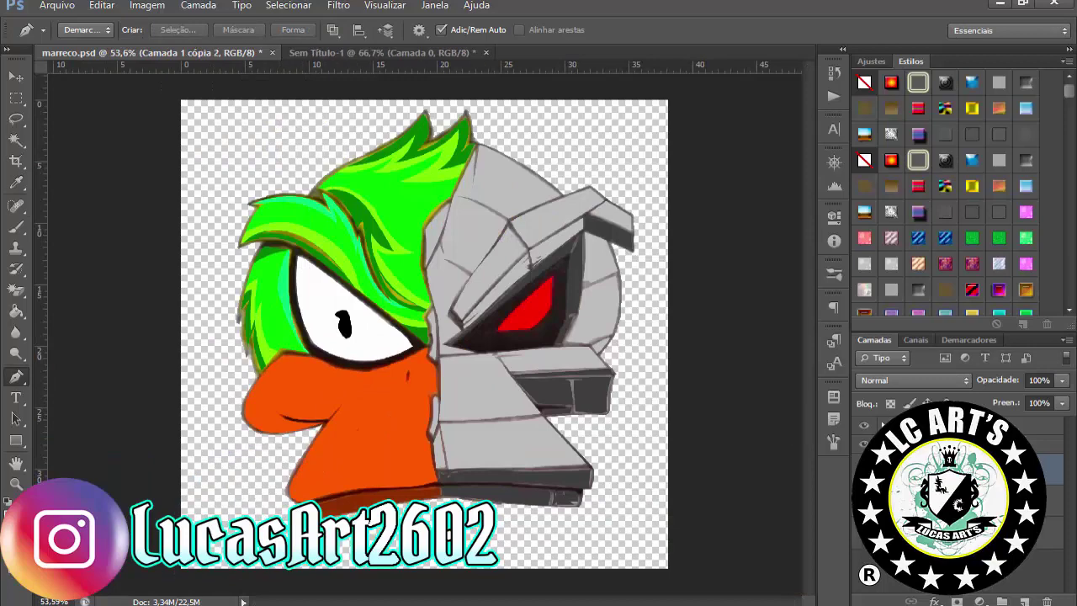
pyautogui.hotkey('ctrl', 'g')
pyautogui.hotkey('ctrl', 'j')
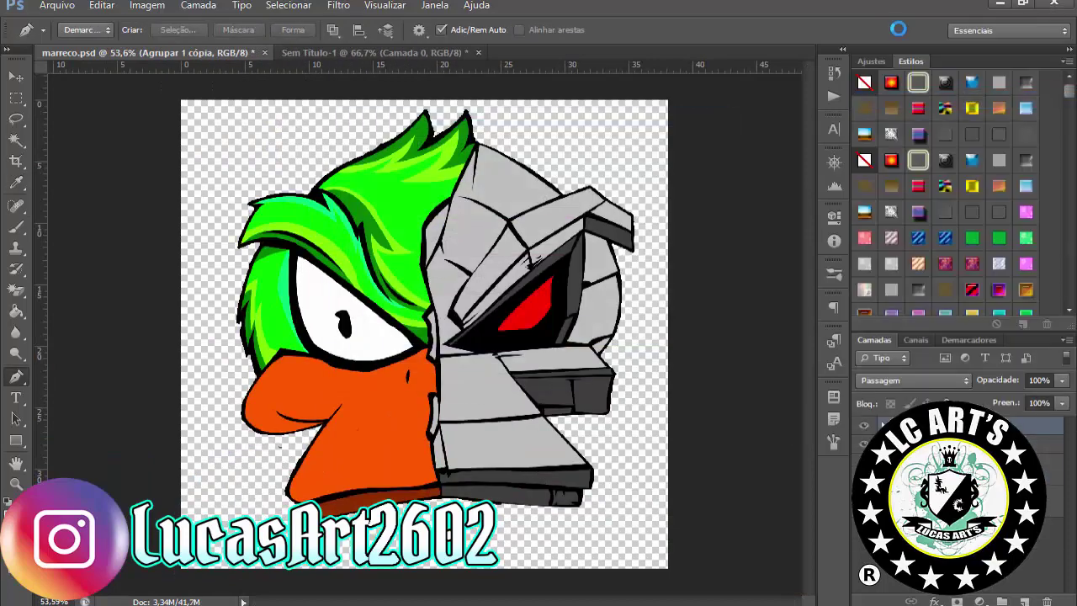
pyautogui.hotkey('ctrl', 'Tab')
pyautogui.press('v')
pyautogui.hotkey('ctrl', 'Tab')
# Step: Duplicate the duck layer into the untitled document and shrink it to about 57%
pyautogui.rightClick(981, 427)
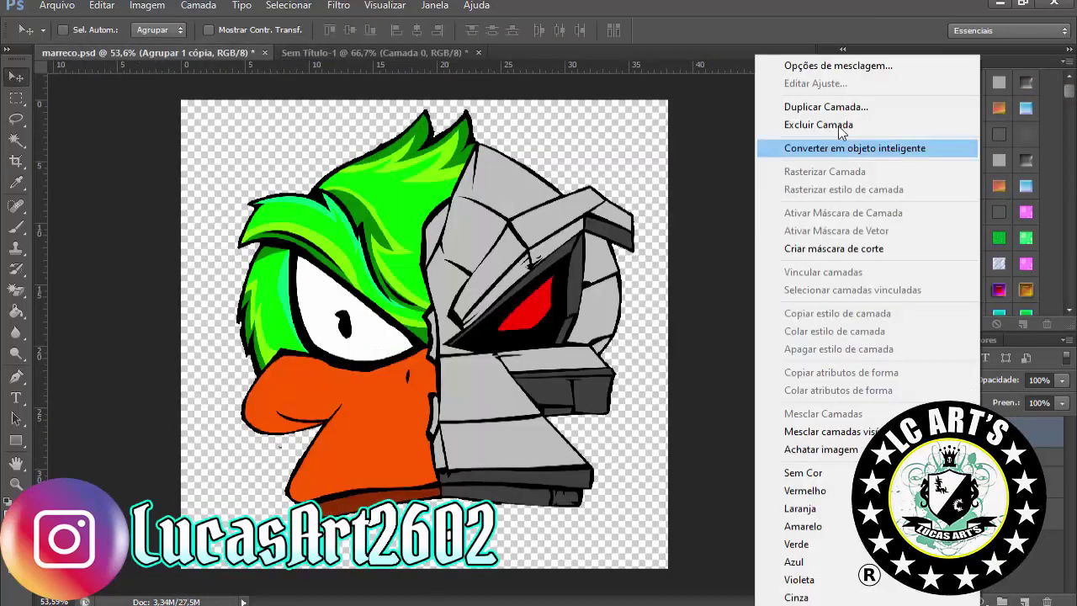
pyautogui.click(824, 107)
pyautogui.click(690, 182)
pyautogui.hotkey('ctrl', 't')
pyautogui.moveTo(581, 505)
pyautogui.mouseDown()
pyautogui.moveTo(493, 383)
pyautogui.moveTo(505, 387)
pyautogui.mouseUp()
pyautogui.press('Return')
# Step: Reposition the duck head and move it down about 57 px to centre it
pyautogui.hotkey('ctrl', 't')
pyautogui.moveTo(522, 233); pyautogui.dragTo(493, 227)
pyautogui.press('Return')
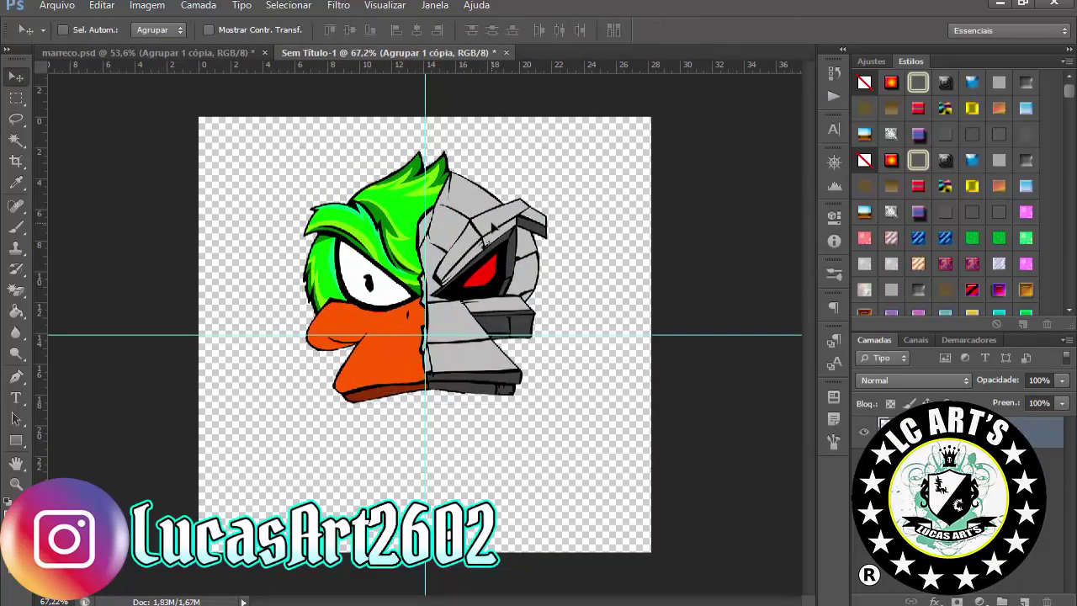
pyautogui.hotkey('ctrl', 't')
pyautogui.moveTo(499, 265); pyautogui.dragTo(498, 311)
pyautogui.press('Return')
pyautogui.scroll(1, 357, 299)
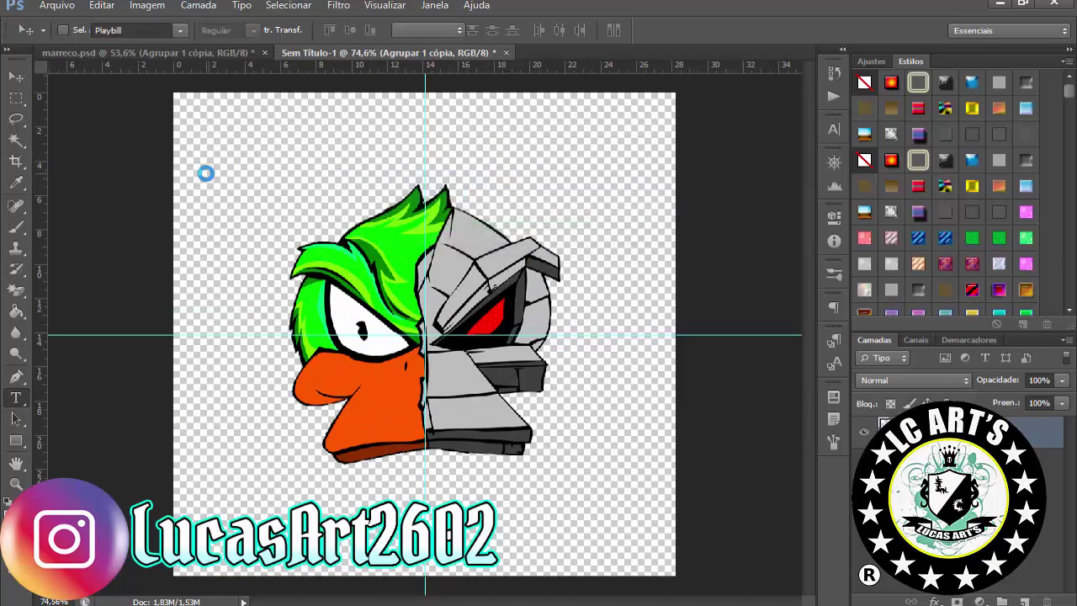
# Step: Type a Pirata One m, enlarged and placed below the beak
pyautogui.click(179, 32)
pyautogui.scroll(2, 281, 110)
pyautogui.click(281, 109)
pyautogui.click(293, 161)
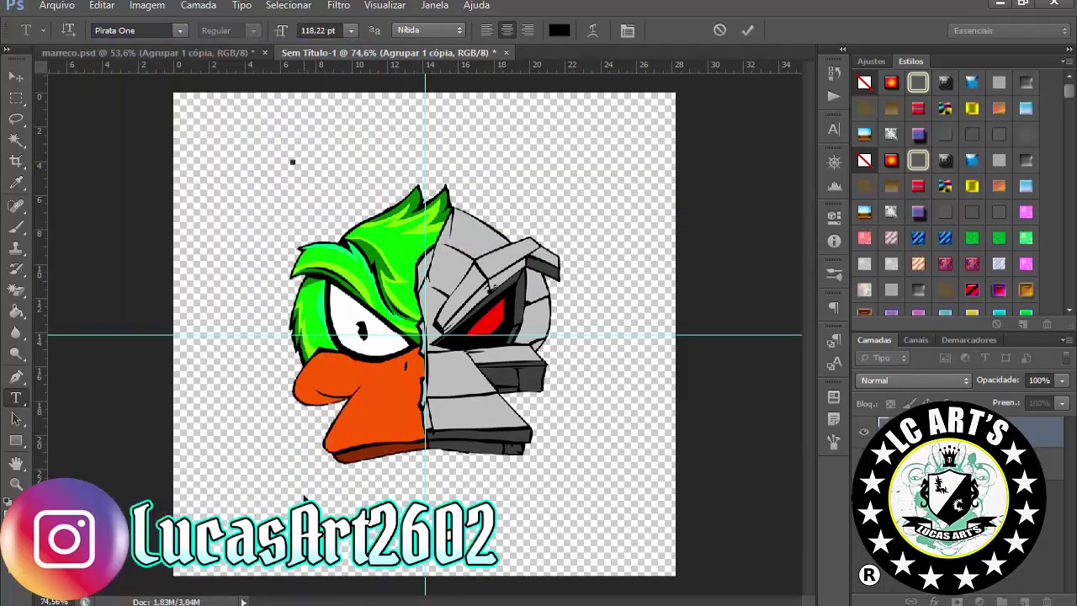
pyautogui.write('m')
pyautogui.write('M')
pyautogui.click(16, 76)
pyautogui.hotkey('ctrl', 't')
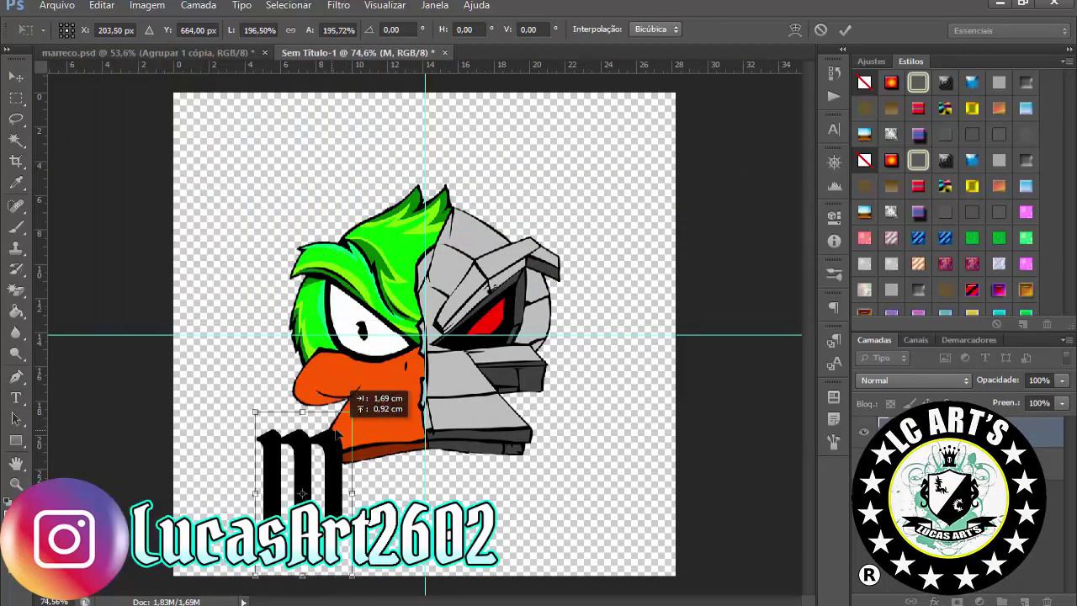
pyautogui.moveTo(292, 134)
pyautogui.mouseDown()
pyautogui.moveTo(332, 454)
pyautogui.moveTo(323, 453)
pyautogui.mouseUp()
pyautogui.moveTo(503, 150); pyautogui.dragTo(504, 561)
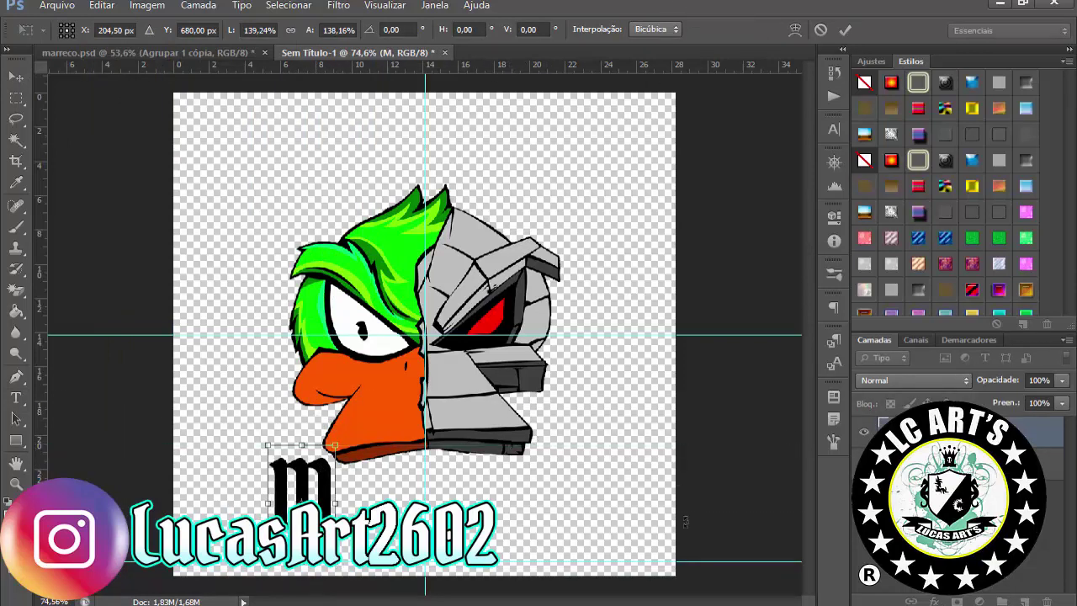
pyautogui.moveTo(307, 446); pyautogui.dragTo(294, 401)
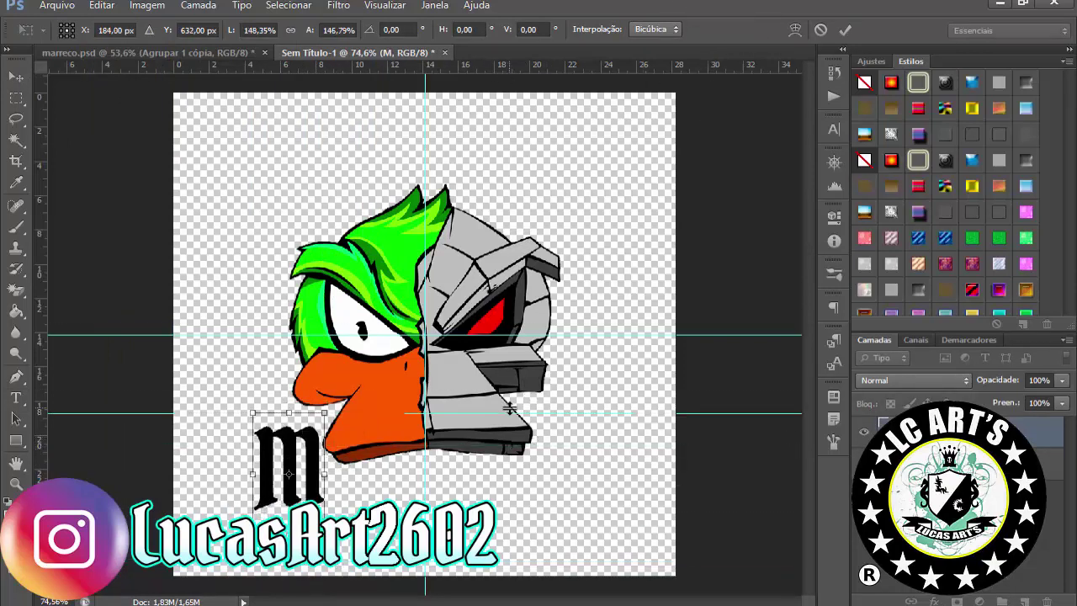
pyautogui.press('Return')
# Step: Duplicate the M to the right side and change the copy to O
pyautogui.hotkey('ctrl', 'alt', 't')
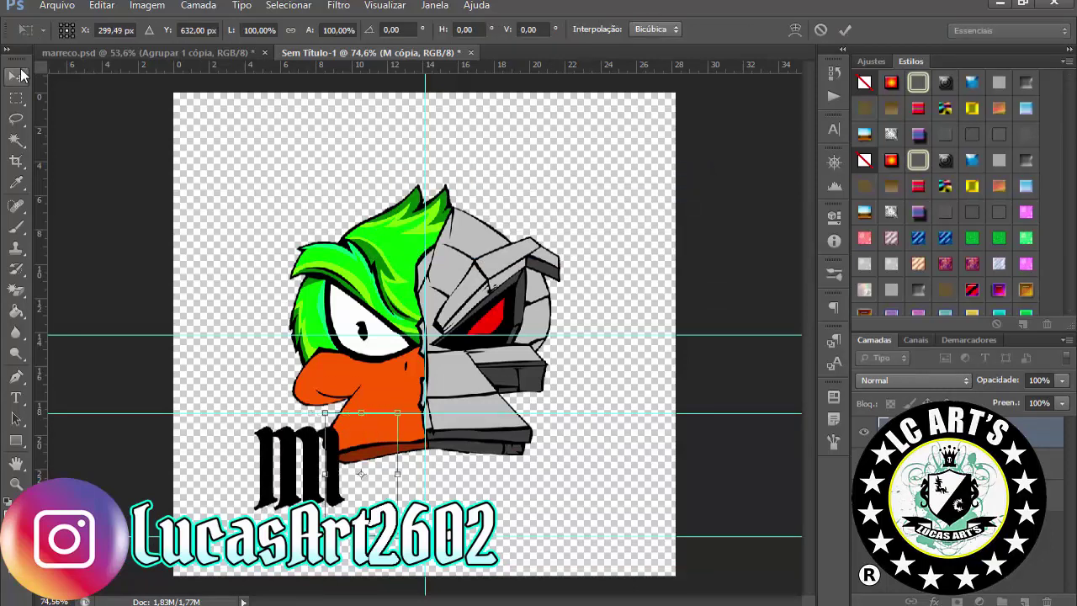
pyautogui.moveTo(512, 473); pyautogui.dragTo(572, 471)
pyautogui.press('Return')
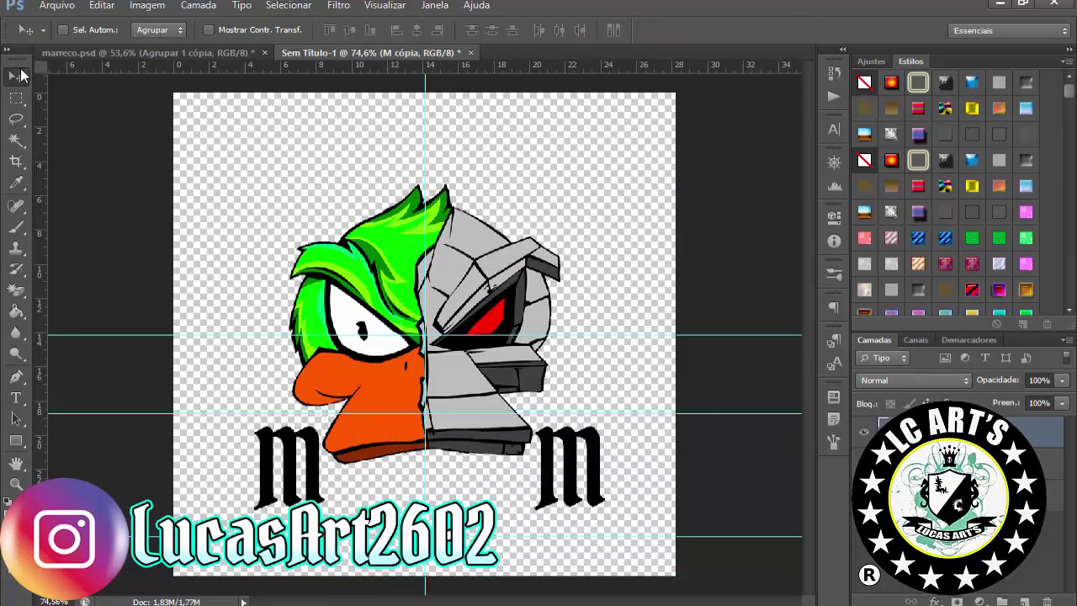
pyautogui.moveTo(561, 64); pyautogui.dragTo(561, 478)
pyautogui.press('t')
pyautogui.doubleClick(595, 468)
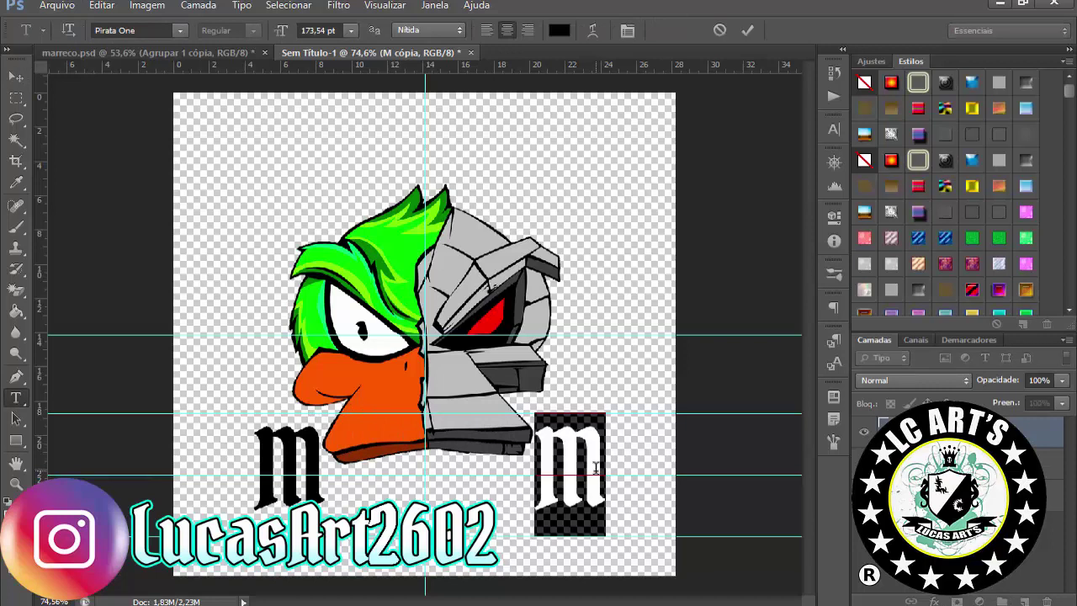
pyautogui.write('o')
pyautogui.hotkey('ctrl', 'Return')
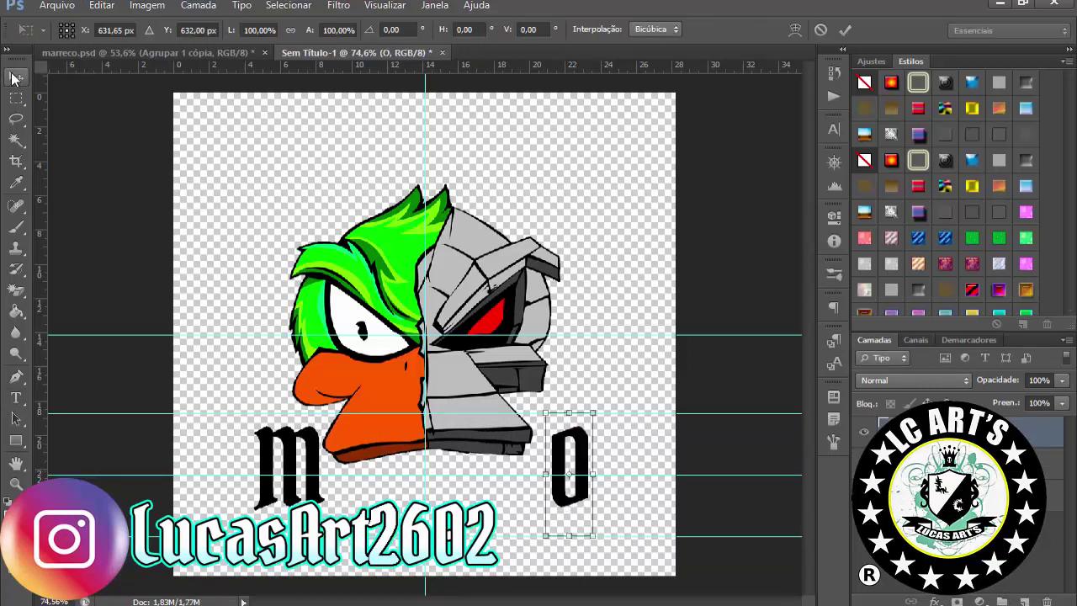
# Step: Add the ARREC lettering and scale it to fit between M and O
pyautogui.hotkey('shift', 'Left')
pyautogui.hotkey('shift', 'Left')
pyautogui.write('RREC')
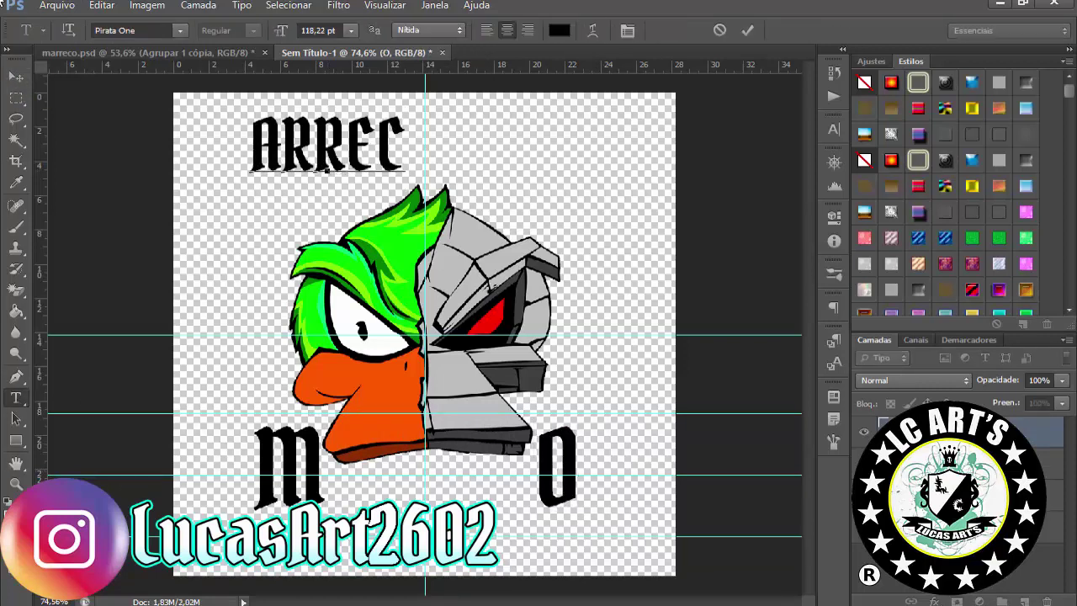
pyautogui.hotkey('ctrl', 'Return')
pyautogui.hotkey('ctrl', 't')
pyautogui.moveTo(337, 151)
pyautogui.mouseDown()
pyautogui.moveTo(437, 490)
pyautogui.moveTo(425, 488)
pyautogui.mouseUp()
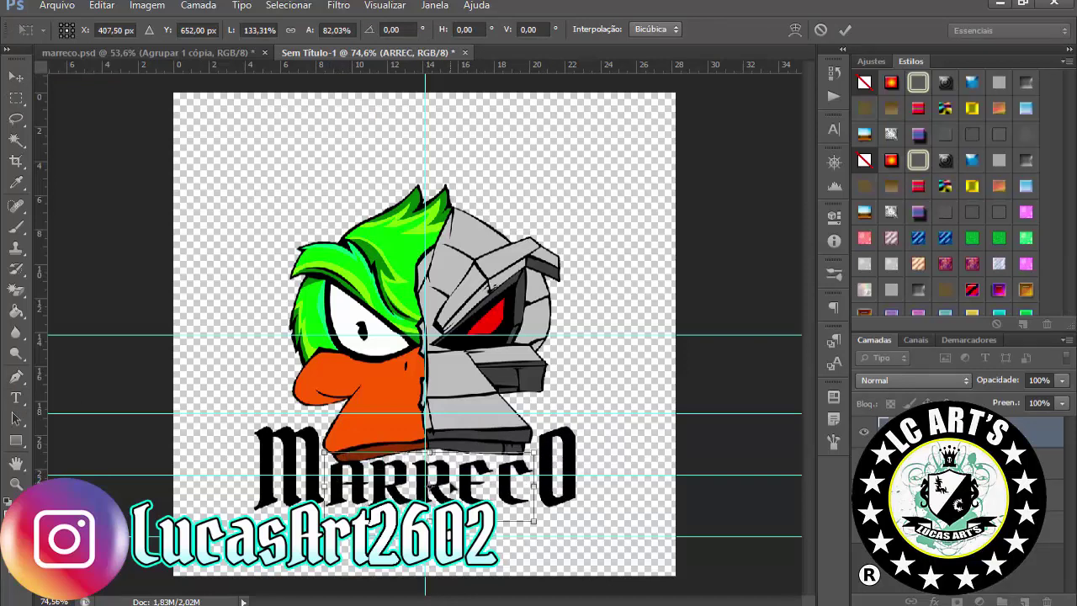
pyautogui.press('Return')
pyautogui.scroll(2, 568, 439)
pyautogui.scroll(-2, 569, 439)
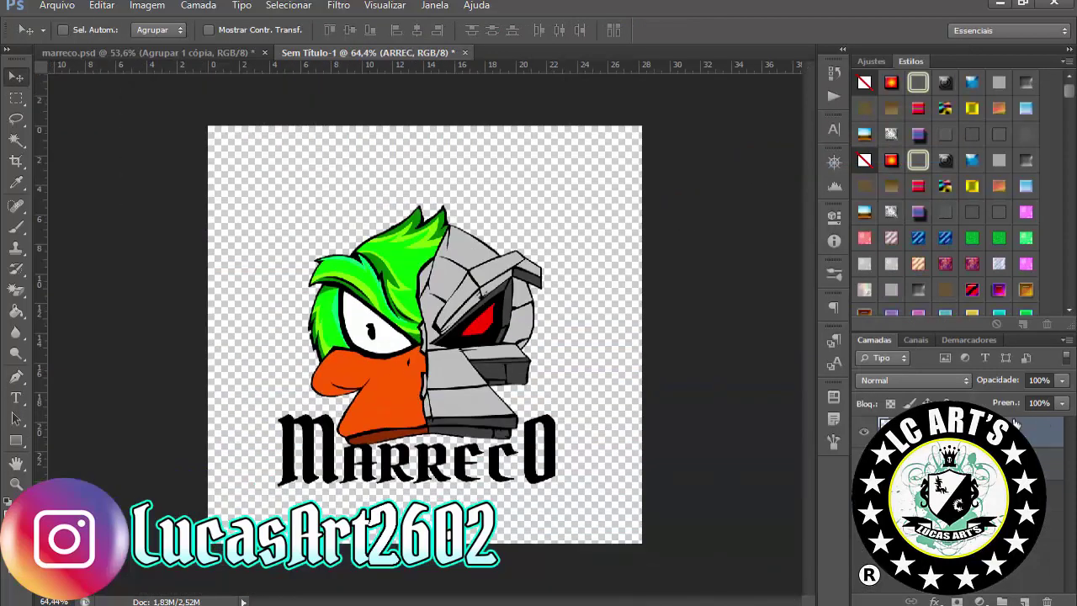
# Step: Give the MARRECO lettering a bright green Color Overlay and a black Stroke
pyautogui.doubleClick(967, 433)
pyautogui.click(1041, 143)
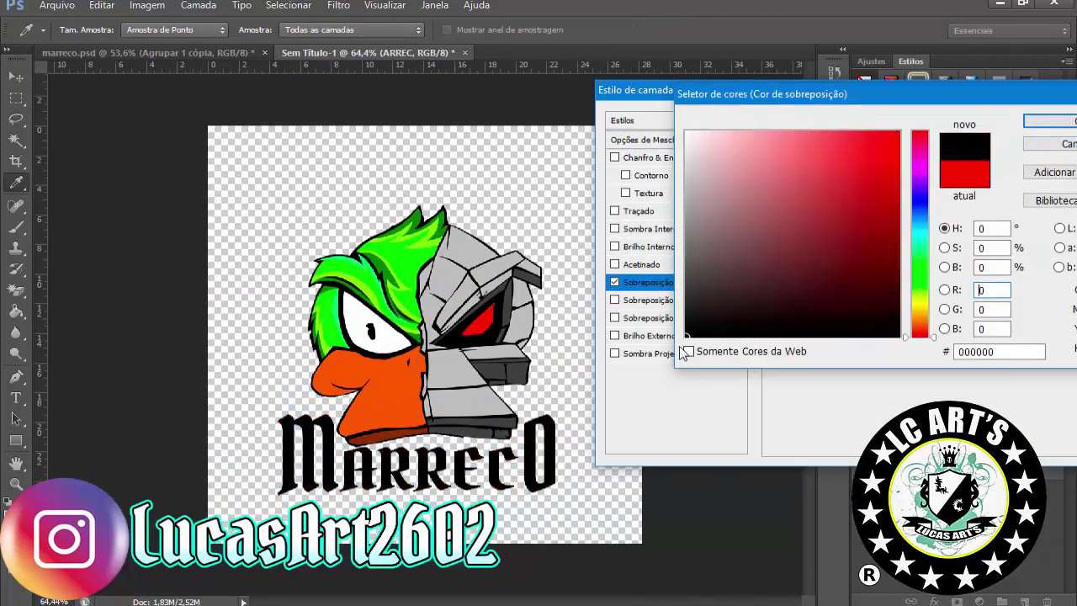
pyautogui.moveTo(918, 319); pyautogui.dragTo(918, 193)
pyautogui.click(985, 138)
pyautogui.click(639, 210)
pyautogui.press('Return')
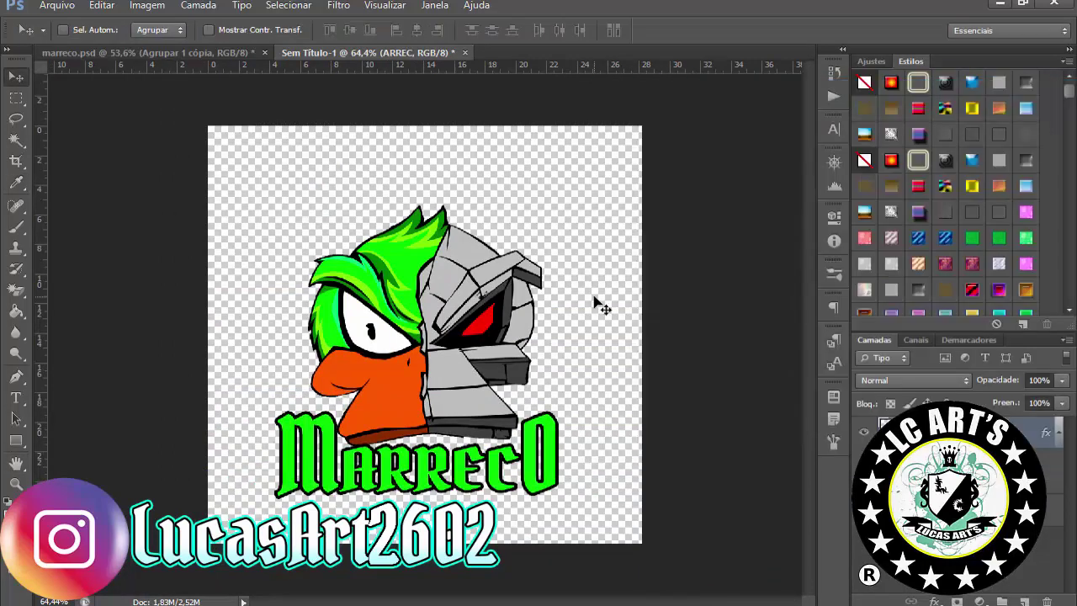
# Step: Duplicate the MARRECO lettering layer
pyautogui.hotkey('ctrl', 'j')
pyautogui.hotkey('ctrl', '+')
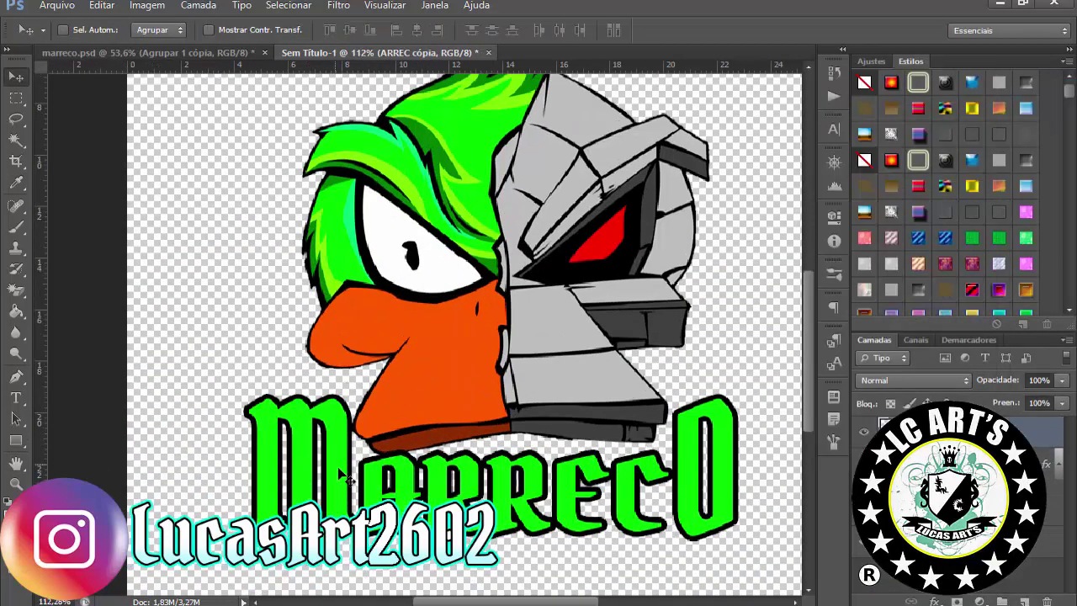
pyautogui.press('p')
pyautogui.hotkey('ctrl', '-')
pyautogui.hotkey('ctrl', '0')
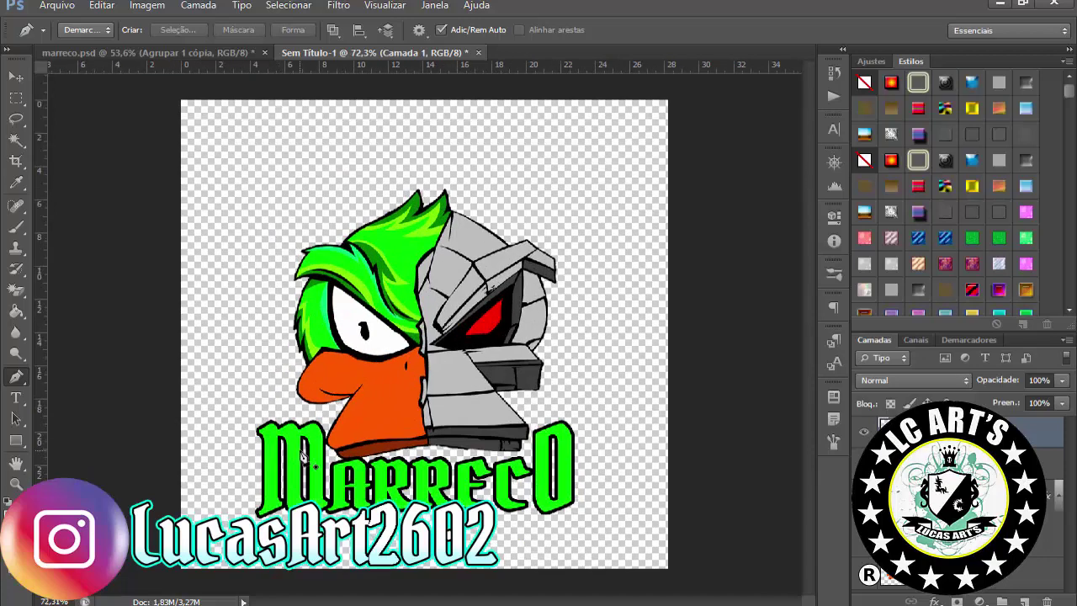
# Step: Draw a yellow rectangle bar with no outline across the lower lettering
pyautogui.press('u')
pyautogui.click(167, 29)
pyautogui.click(101, 129)
pyautogui.moveTo(604, 521); pyautogui.dragTo(606, 522)
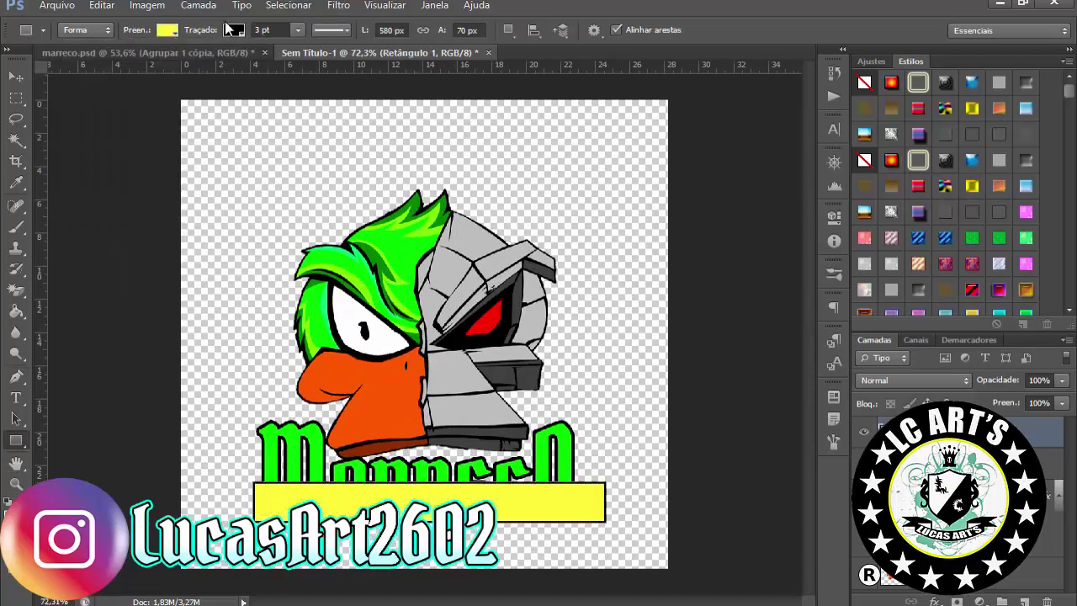
pyautogui.click(233, 29)
pyautogui.click(143, 42)
# Step: Give the yellow bar a deeper yellow overlay and clip it to the lettering
pyautogui.doubleClick(1010, 431)
pyautogui.click(1038, 144)
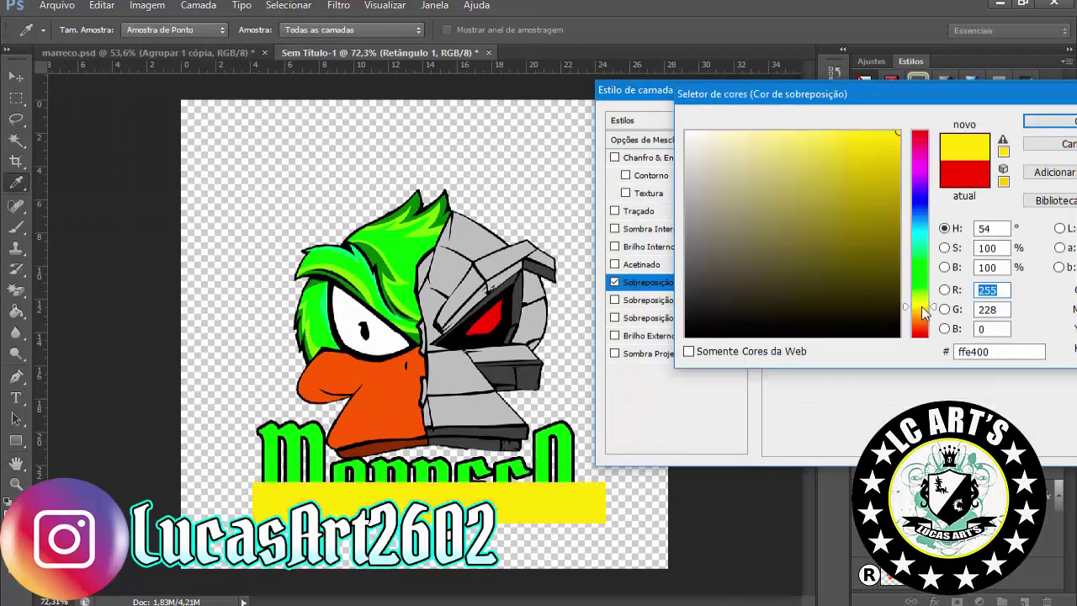
pyautogui.rightClick(968, 431)
pyautogui.click(15, 76)
# Step: Mask the yellow bar with a gradient so it fades into the lettering's lower half
pyautogui.hotkey('ctrl', 'alt', 'g')
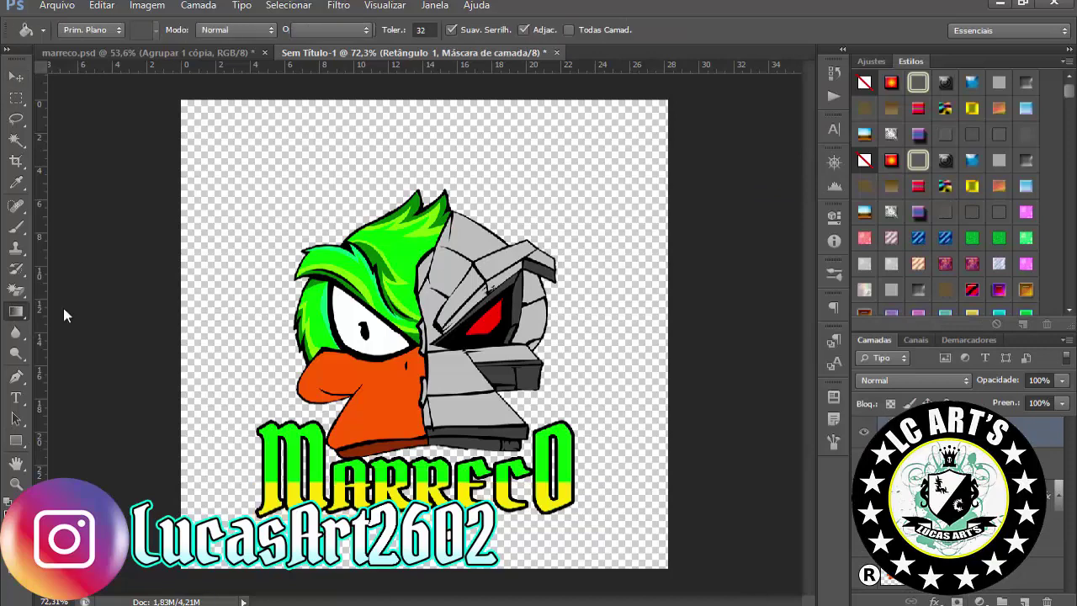
pyautogui.hotkey('shift', 'g')
pyautogui.scroll(3, 406, 420)
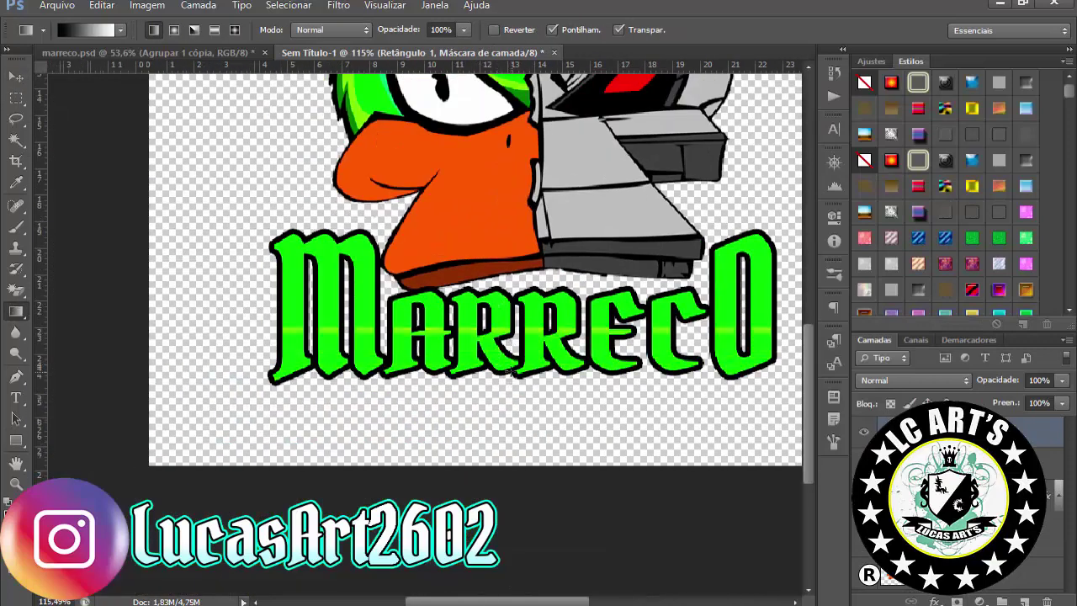
pyautogui.moveTo(496, 332); pyautogui.dragTo(492, 381)
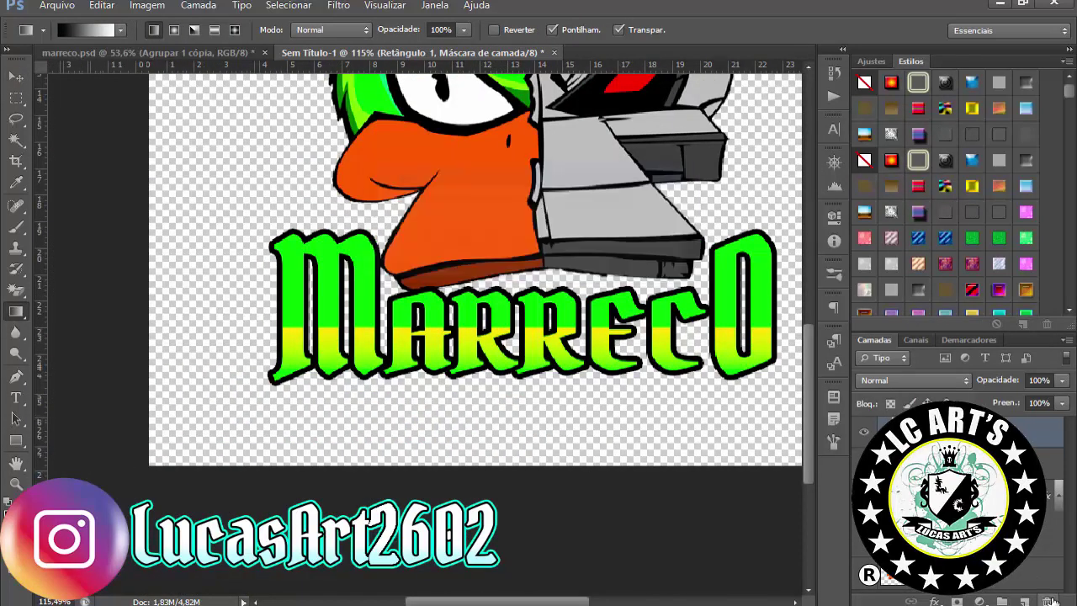
pyautogui.scroll(-2, 746, 360)
# Step: Warp the yellow bar into an upward curve and set its opacity to 82%
pyautogui.hotkey('ctrl', 't')
pyautogui.rightClick(489, 80)
pyautogui.click(522, 252)
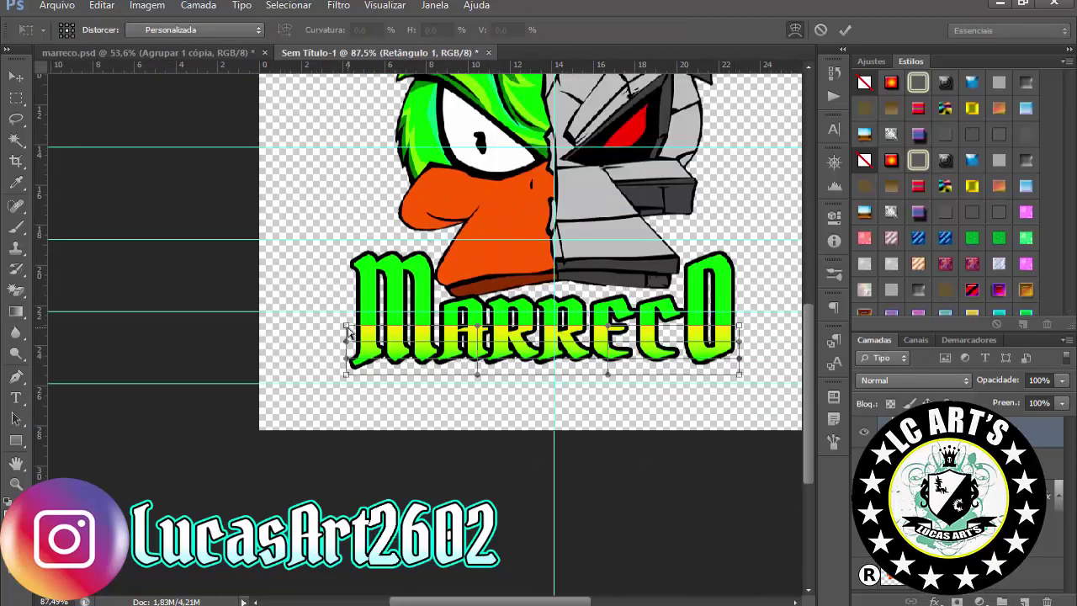
pyautogui.moveTo(349, 333); pyautogui.dragTo(594, 300)
pyautogui.click(1069, 331)
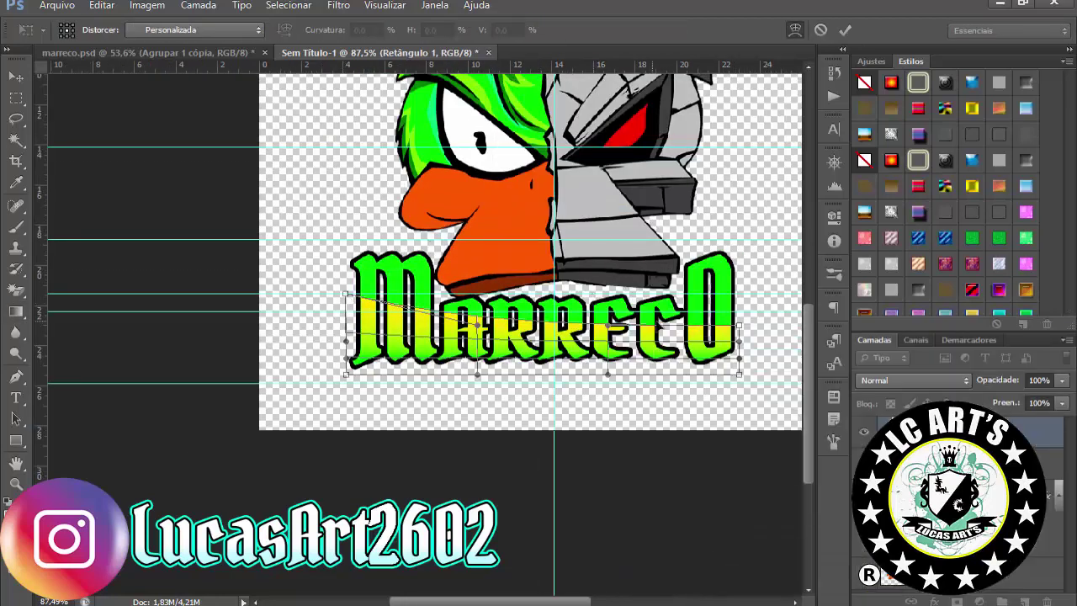
pyautogui.moveTo(745, 330); pyautogui.dragTo(744, 296)
pyautogui.press('Return')
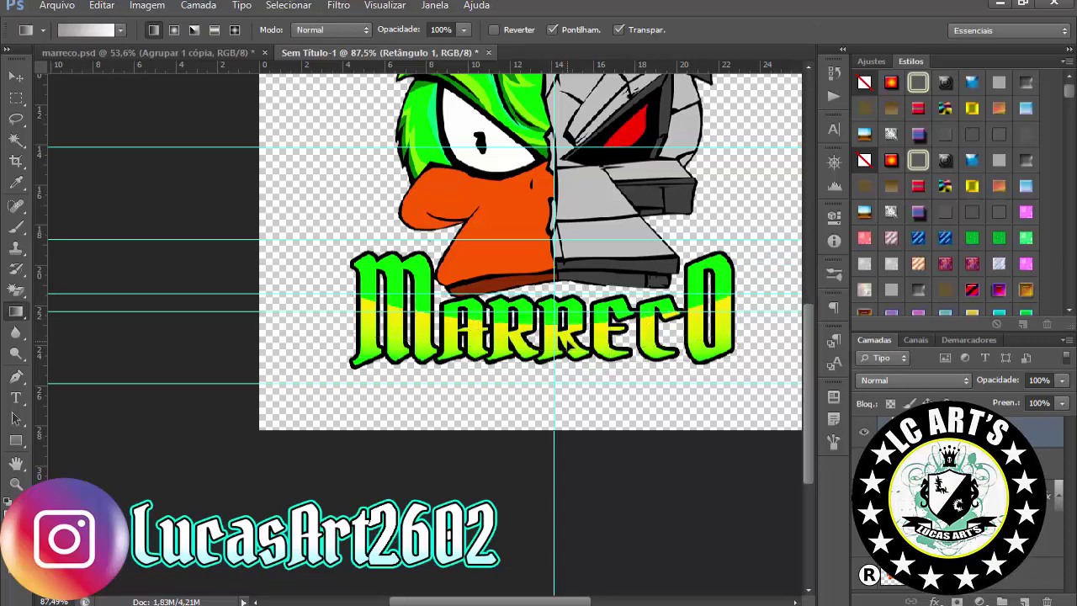
pyautogui.scroll(-2, 557, 329)
pyautogui.moveTo(1061, 379); pyautogui.dragTo(1049, 405)
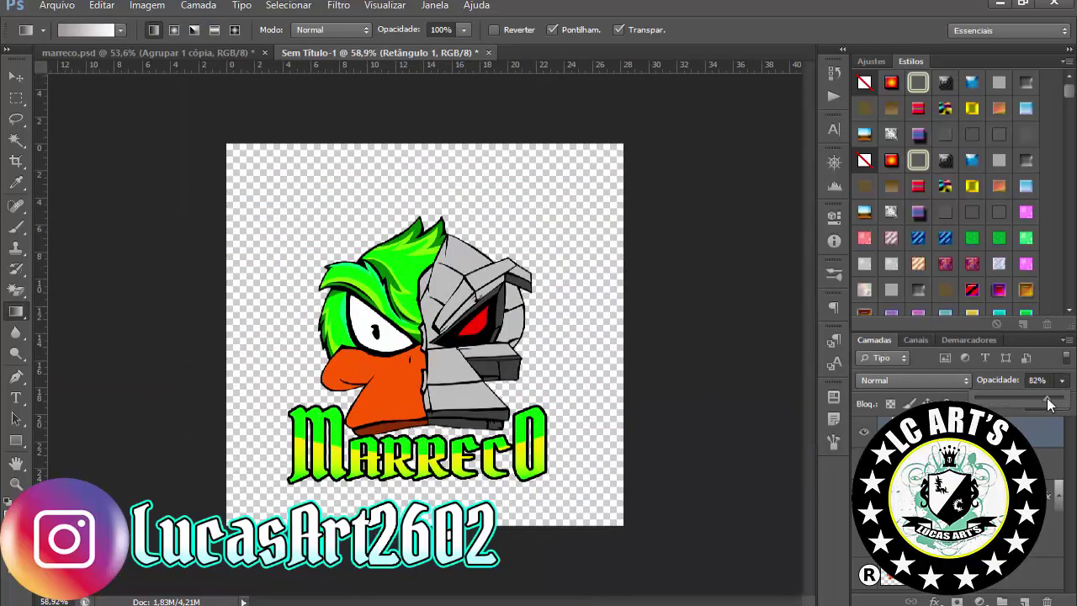
# Step: Stroke a vertical path inside the O of MARRECO with the brush
pyautogui.click(15, 376)
pyautogui.scroll(5, 744, 450)
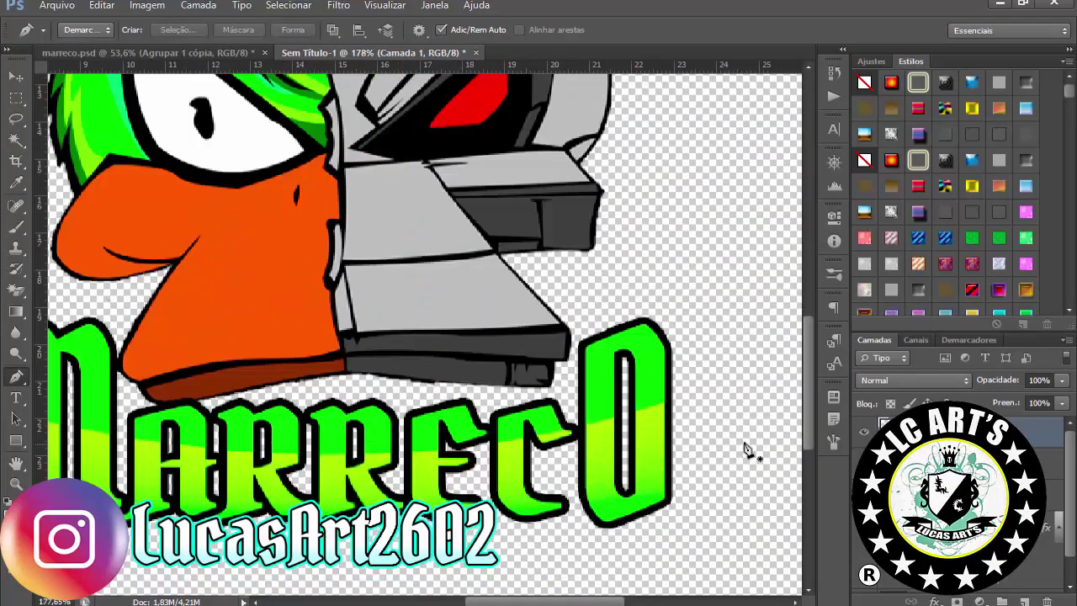
pyautogui.scroll(1, 745, 450)
pyautogui.click(636, 332)
pyautogui.click(637, 486)
pyautogui.rightClick(657, 234)
pyautogui.click(716, 349)
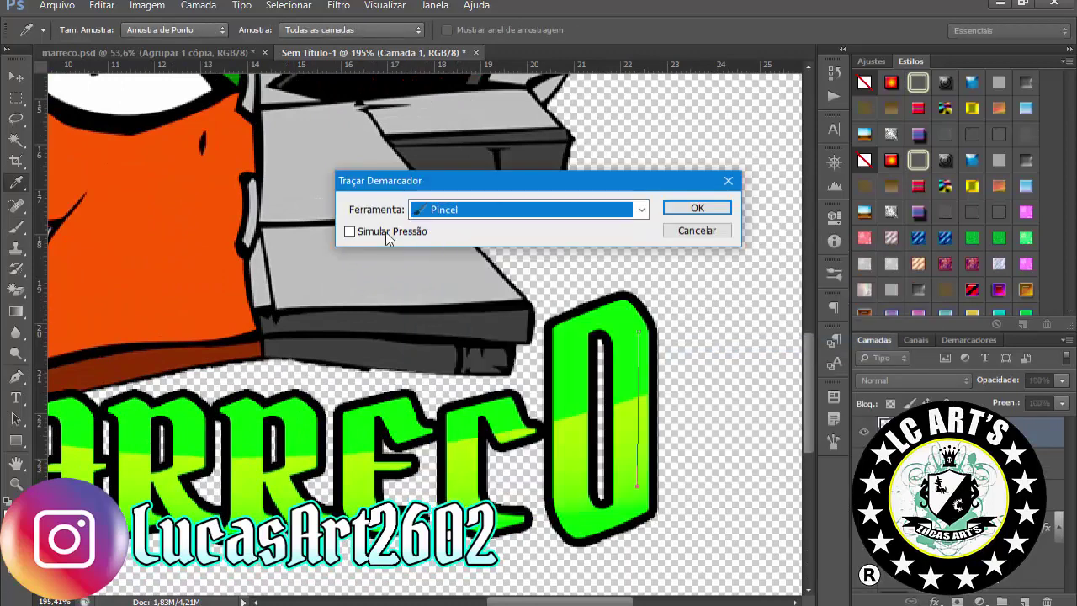
pyautogui.press('Return')
pyautogui.press('b')
pyautogui.press('p')
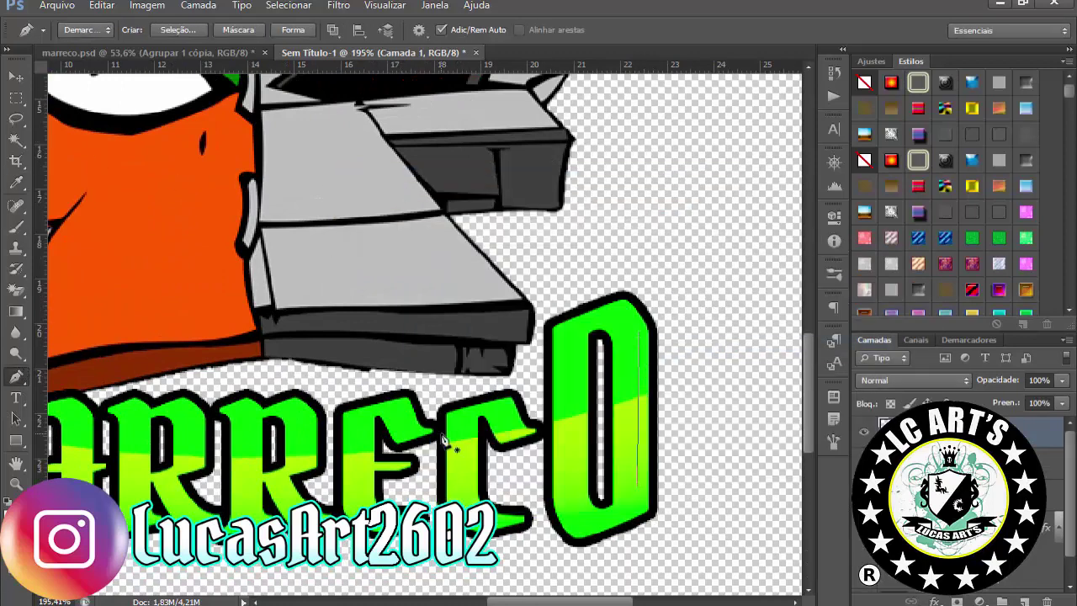
# Step: Pan around the canvas and fit the whole image in the window
pyautogui.scroll(2, 391, 441)
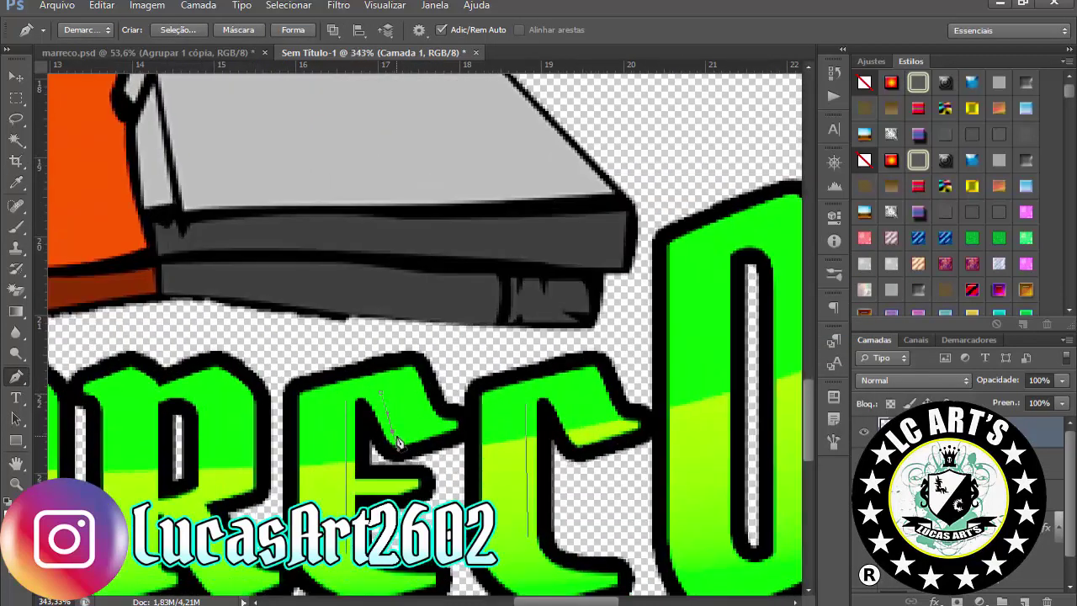
pyautogui.scroll(-1, 427, 433)
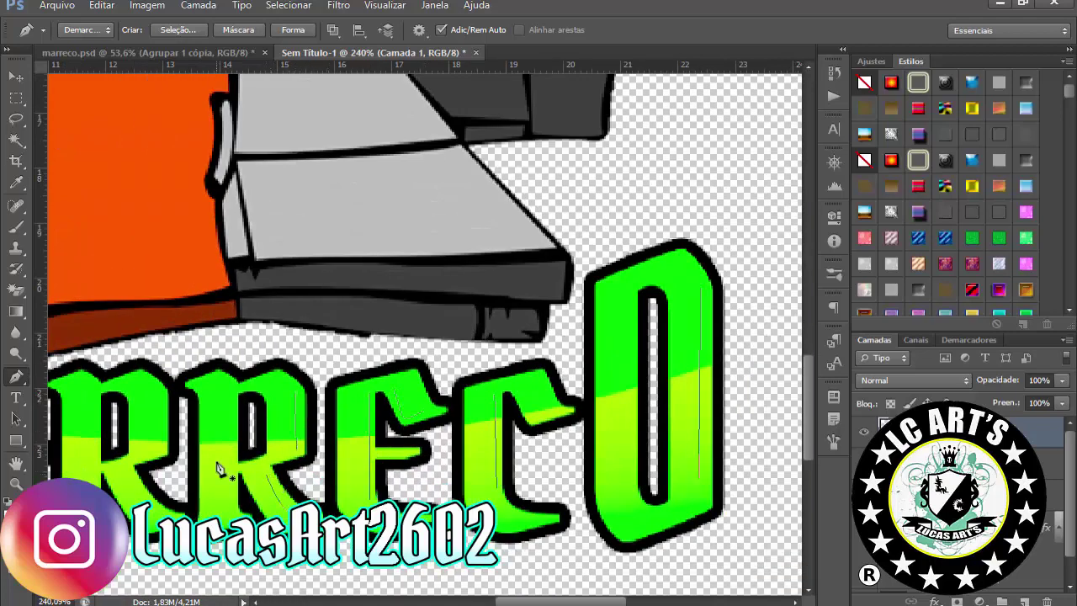
pyautogui.scroll(-1, 199, 391)
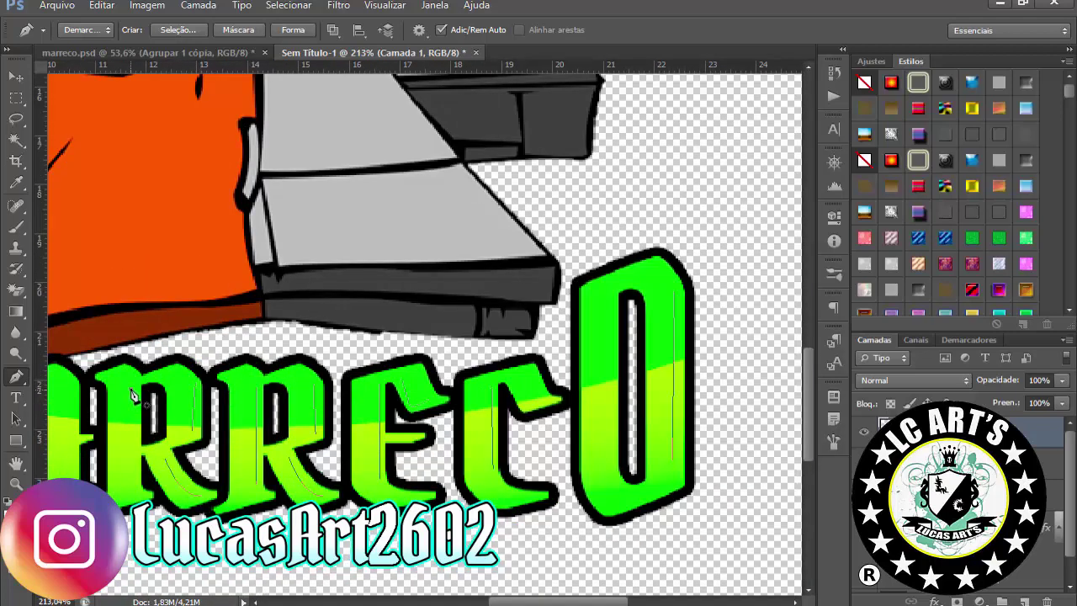
pyautogui.hscroll(-3, 471, 587)
pyautogui.hscroll(-2, 450, 473)
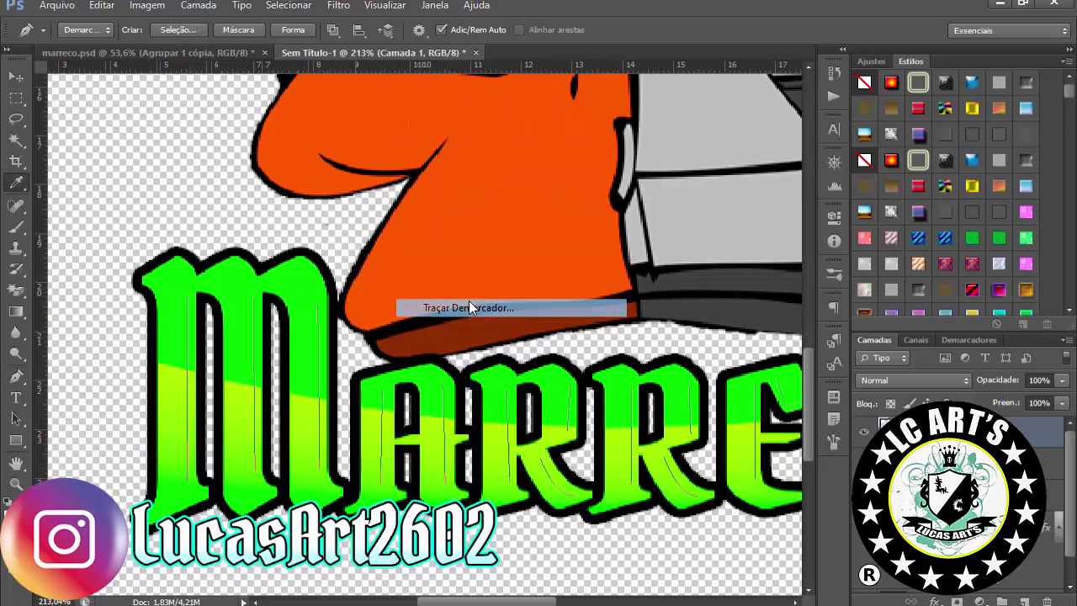
pyautogui.hotkey('ctrl', '0')
pyautogui.scroll(1, 568, 458)
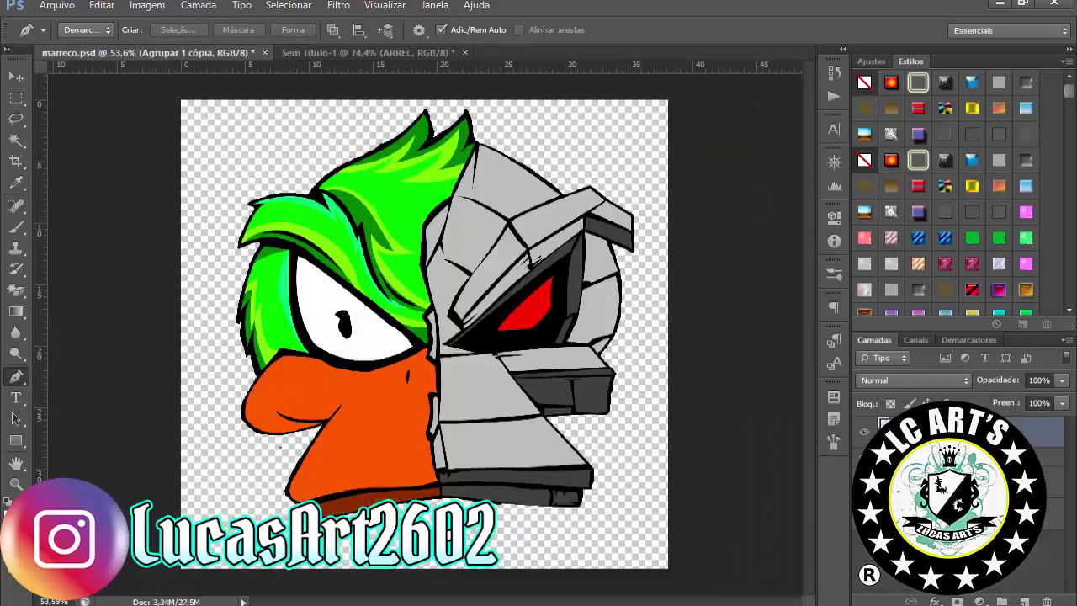
# Step: Place the circuit-board PNG over the top of the head, clipped to the robot half
pyautogui.click(57, 5)
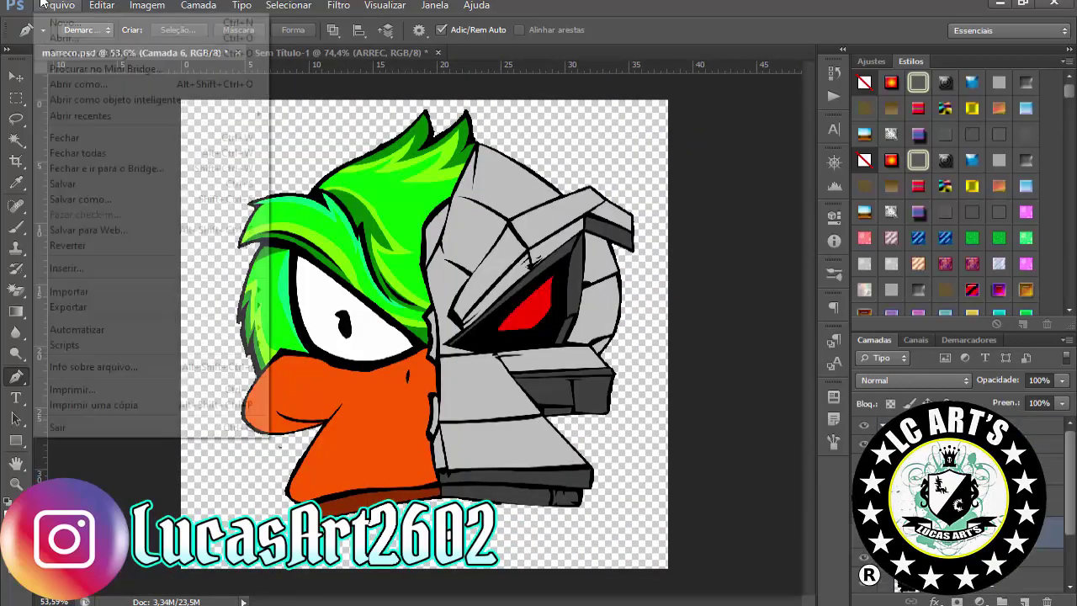
pyautogui.click(67, 290)
pyautogui.click(538, 211)
pyautogui.doubleClick(619, 488)
pyautogui.moveTo(619, 488)
pyautogui.mouseDown()
pyautogui.moveTo(458, 93)
pyautogui.moveTo(471, 96)
pyautogui.mouseUp()
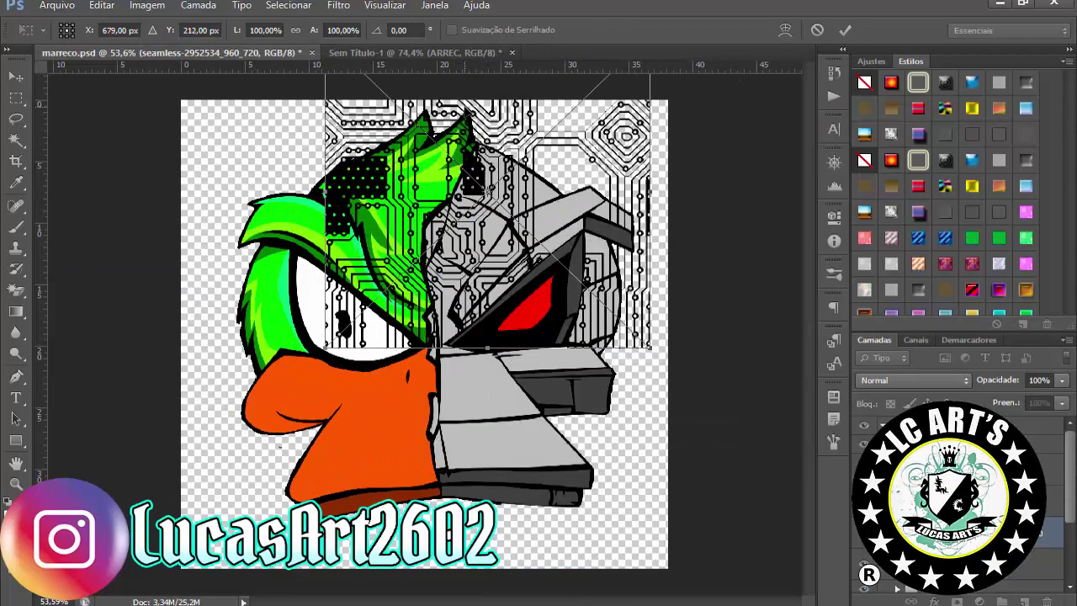
pyautogui.press('Return')
# Step: Warp the circuit image to fit the robot half of the head
pyautogui.hotkey('ctrl', 't')
pyautogui.rightClick(525, 199)
pyautogui.click(572, 332)
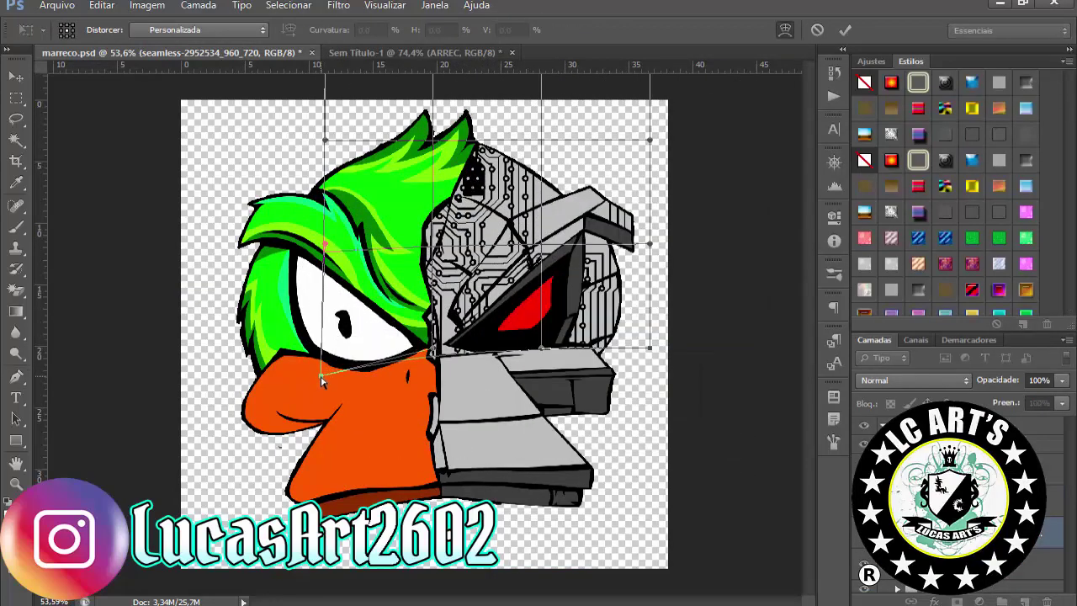
pyautogui.scroll(-3, 486, 189)
pyautogui.scroll(5, 488, 190)
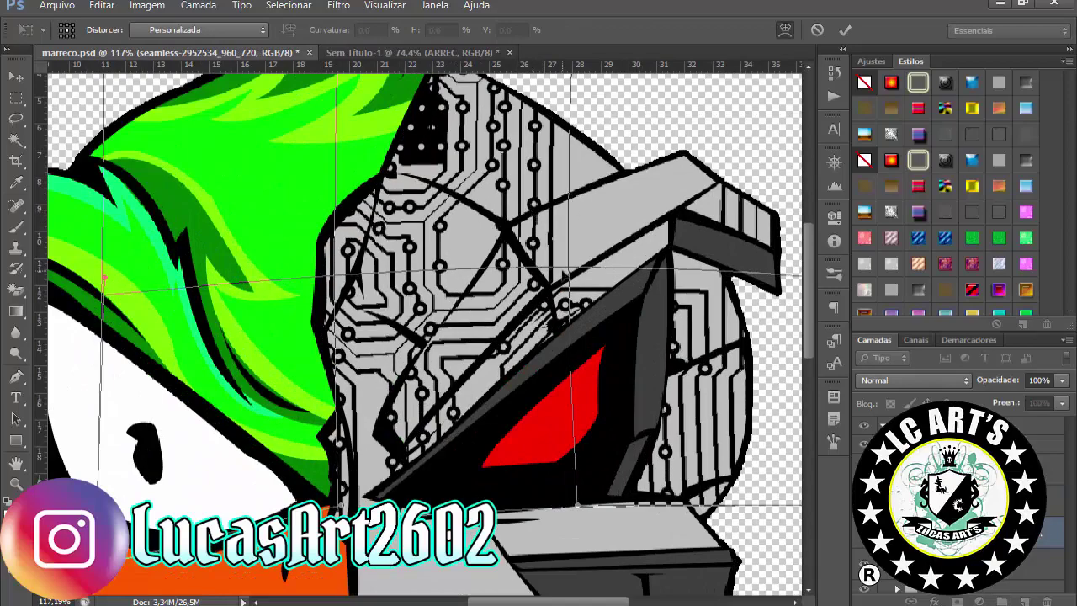
pyautogui.scroll(-3, 653, 250)
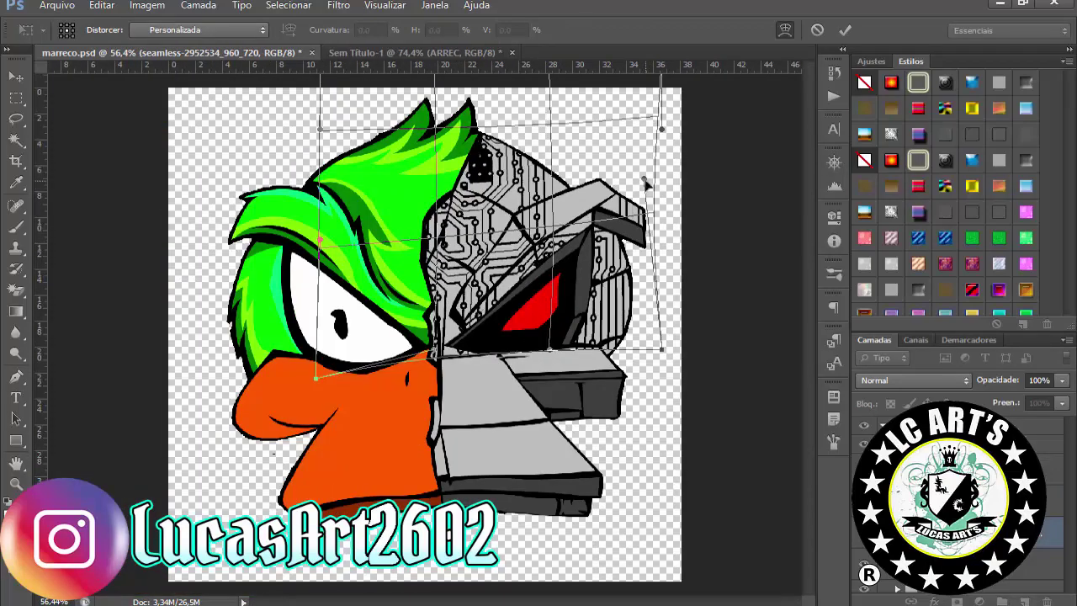
pyautogui.press('Return')
# Step: Apply a second warp pass to the circuit layer
pyautogui.press('p')
pyautogui.scroll(2, 552, 200)
pyautogui.scroll(3, 552, 200)
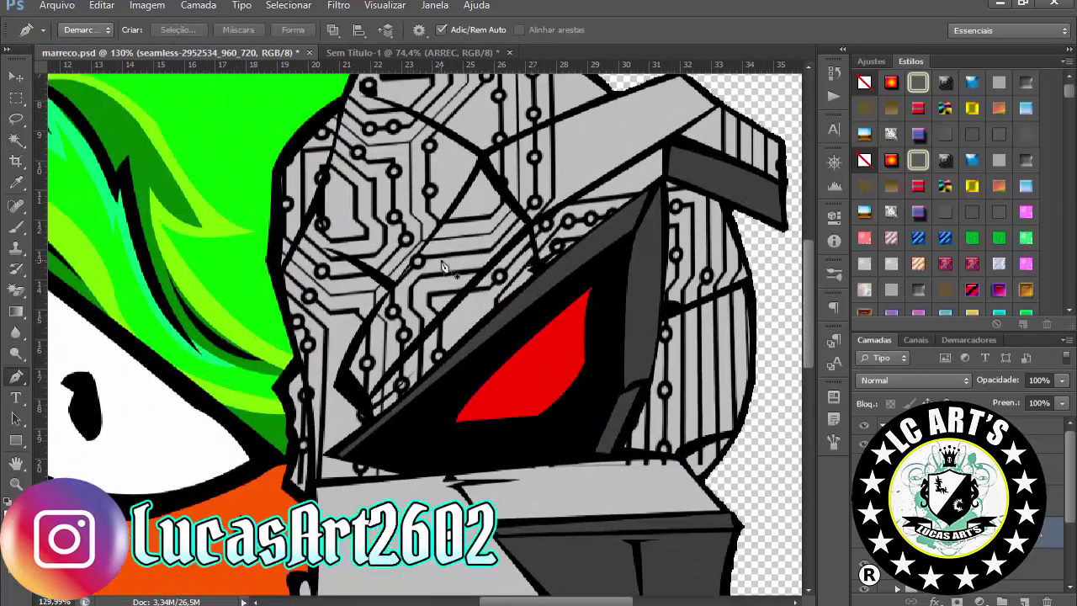
pyautogui.hotkey('ctrl', 't')
pyautogui.rightClick(431, 232)
pyautogui.click(471, 360)
pyautogui.press('Return')
pyautogui.scroll(-5, 419, 261)
pyautogui.scroll(1, 419, 261)
pyautogui.press('v')
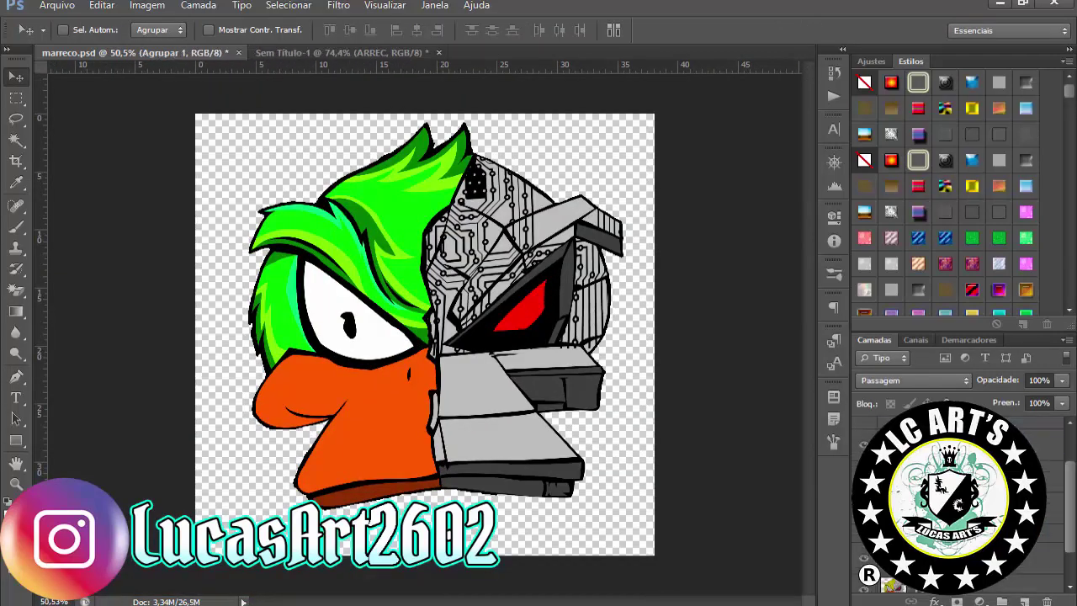
# Step: Place the circuit-board PNG into the document a second time
pyautogui.click(57, 5)
pyautogui.click(173, 272)
pyautogui.scroll(-5, 664, 492)
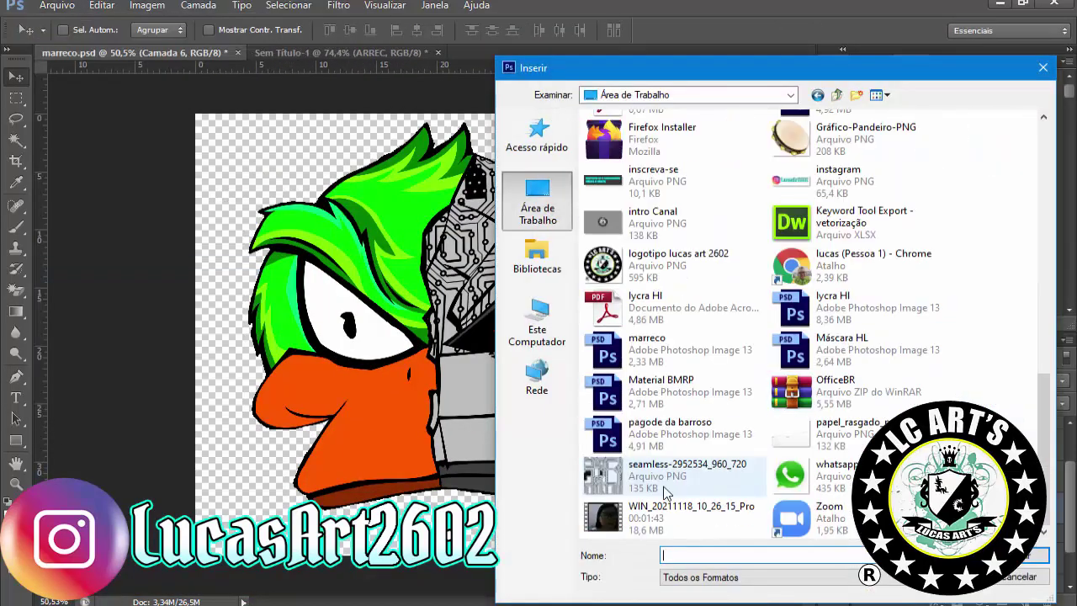
pyautogui.doubleClick(665, 492)
pyautogui.rightClick(488, 124)
pyautogui.click(517, 261)
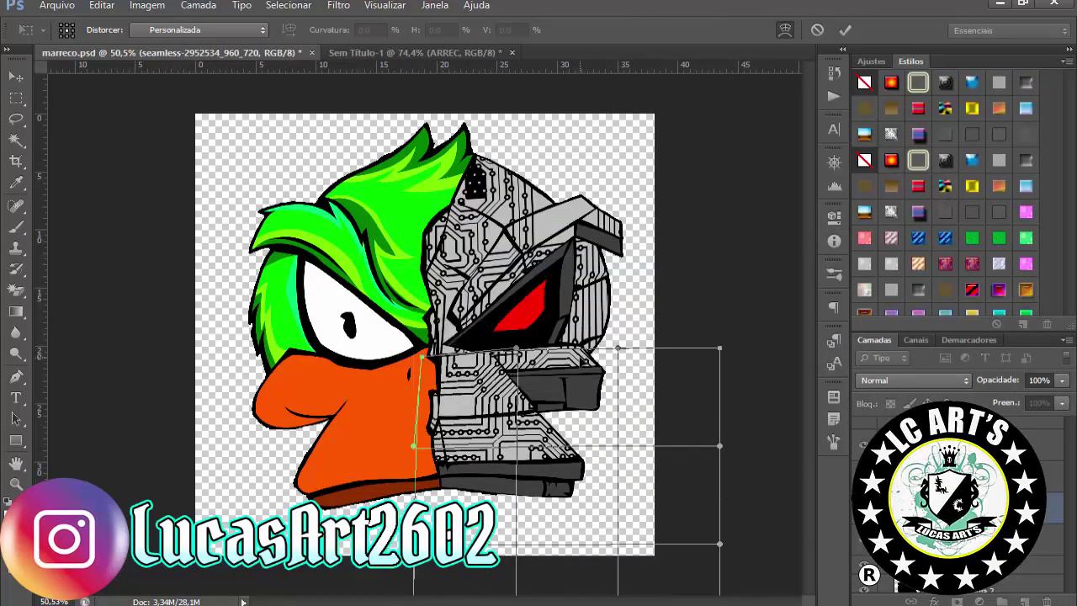
pyautogui.press('Return')
# Step: Scale the new circuit image to the jaw's width and about 40% height
pyautogui.moveTo(719, 471); pyautogui.dragTo(612, 490)
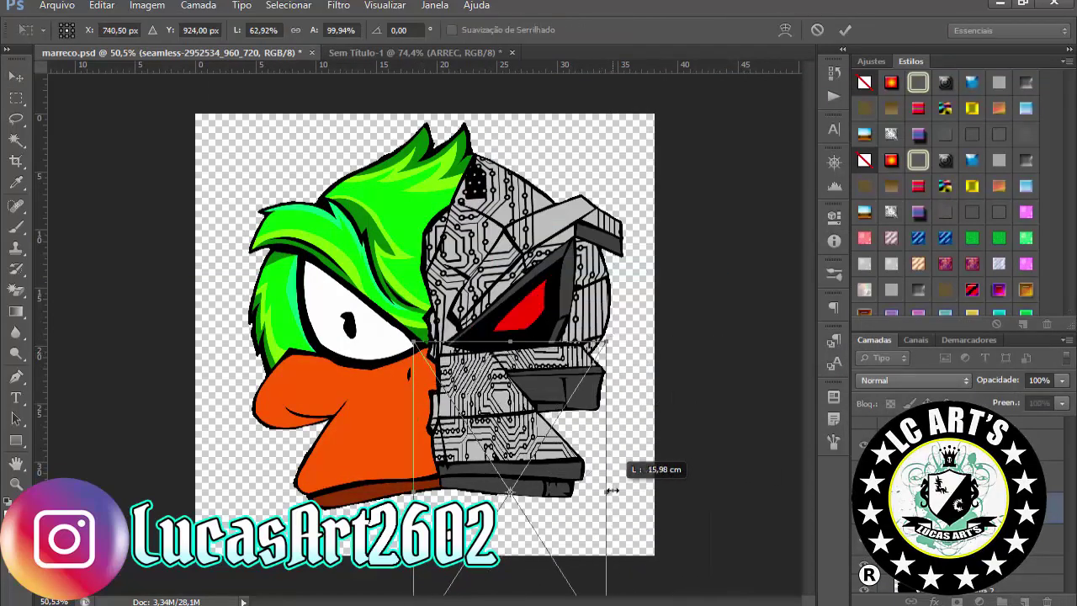
pyautogui.scroll(2, 611, 489)
pyautogui.scroll(-3, 612, 489)
pyautogui.moveTo(514, 471); pyautogui.dragTo(504, 428)
pyautogui.scroll(4, 525, 413)
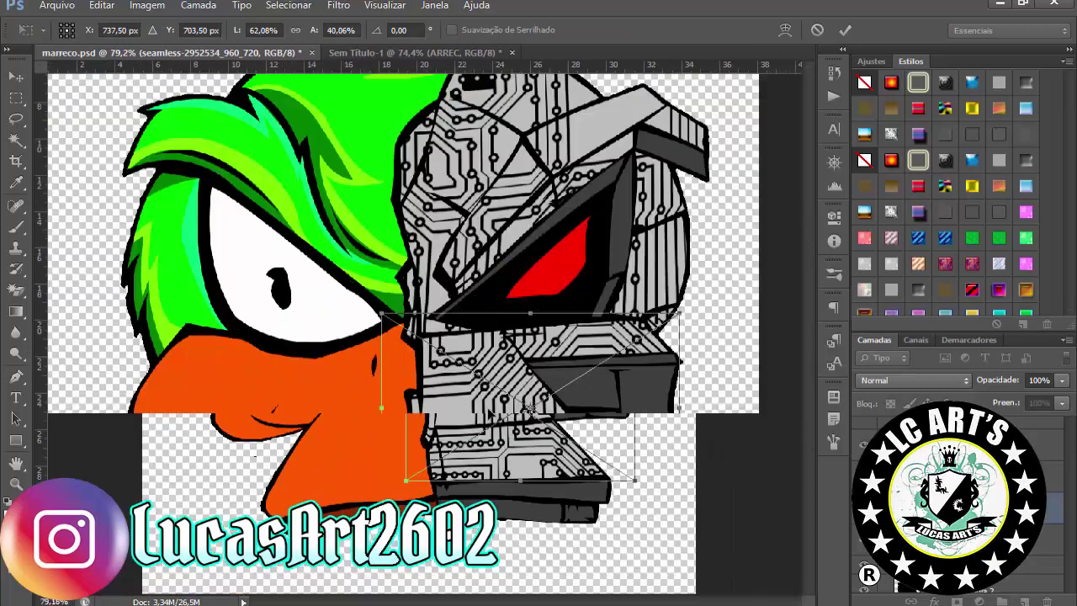
pyautogui.scroll(1, 580, 330)
# Step: Warp the jaw pattern's top corners to follow the robot jaw's shape
pyautogui.rightClick(580, 330)
pyautogui.click(631, 469)
pyautogui.moveTo(720, 307); pyautogui.dragTo(721, 371)
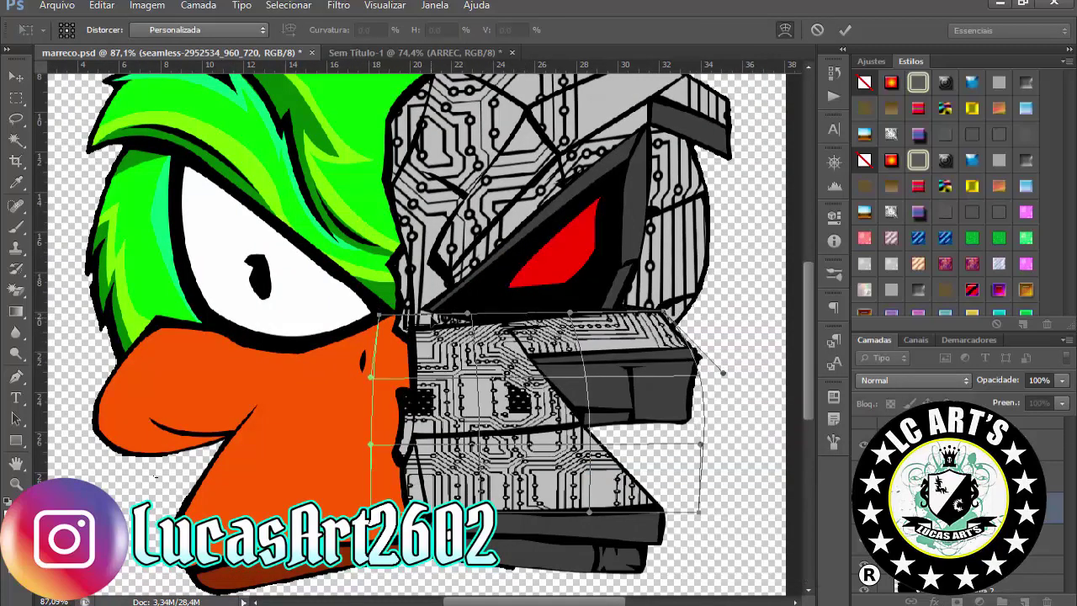
pyautogui.moveTo(420, 318); pyautogui.dragTo(407, 323)
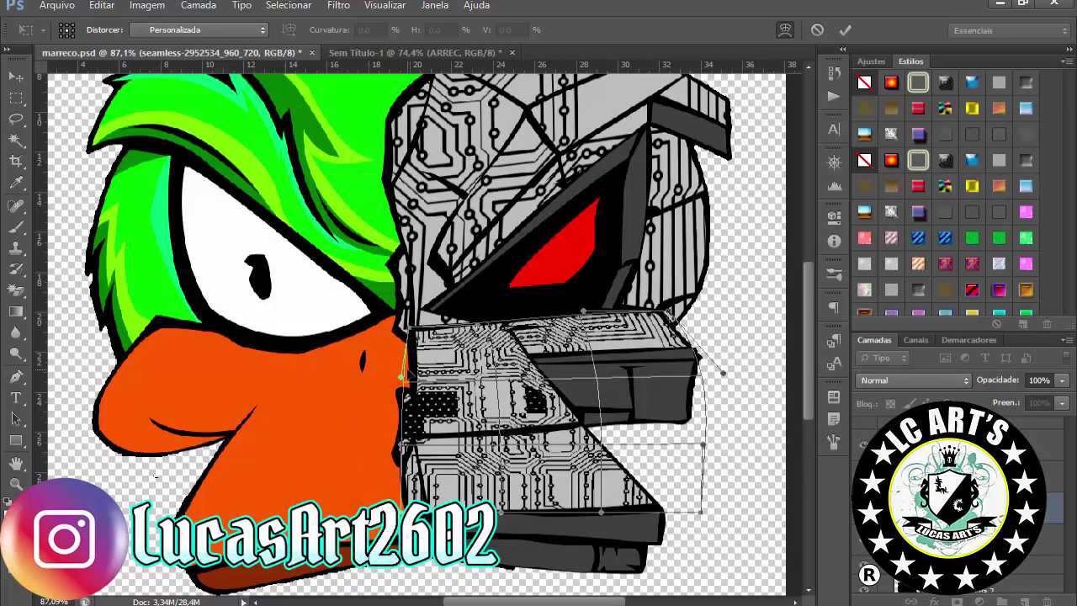
pyautogui.press('Return')
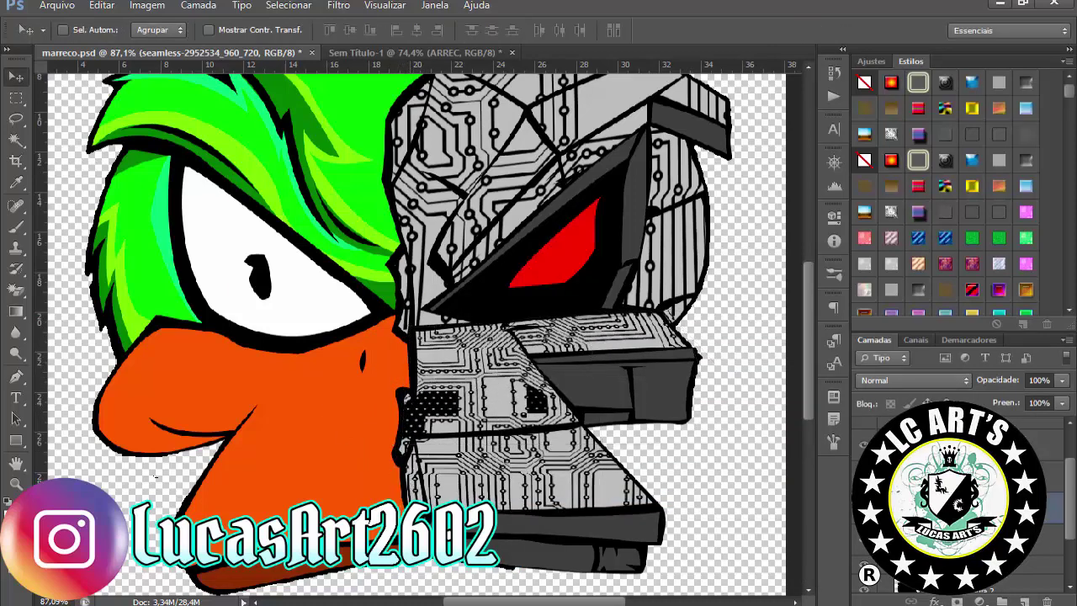
pyautogui.click(15, 377)
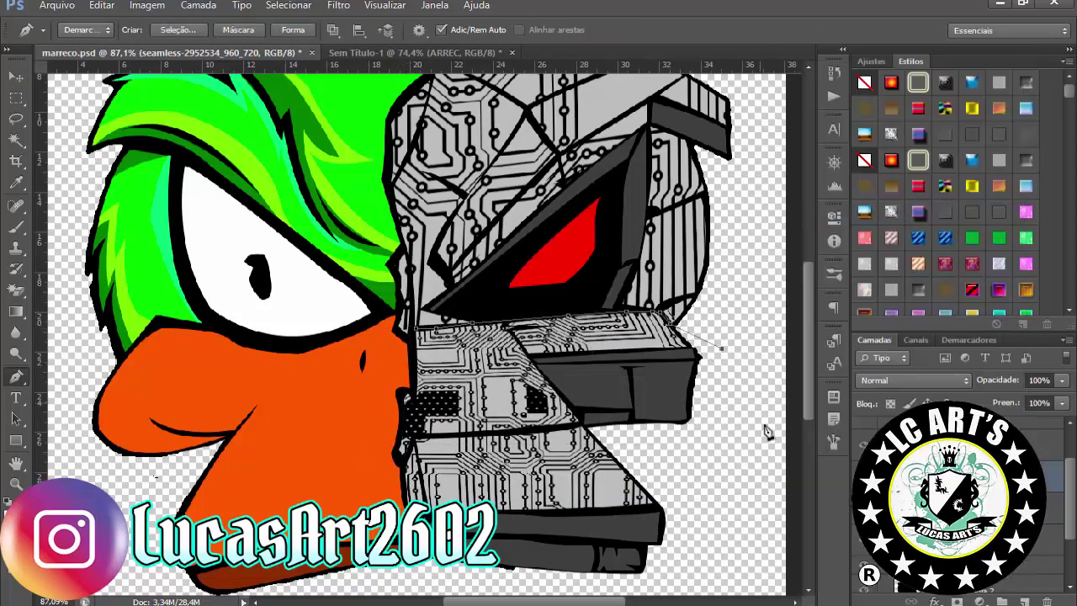
pyautogui.keyDown('alt'); pyautogui.scroll(-5, 766, 431); pyautogui.keyUp('alt')
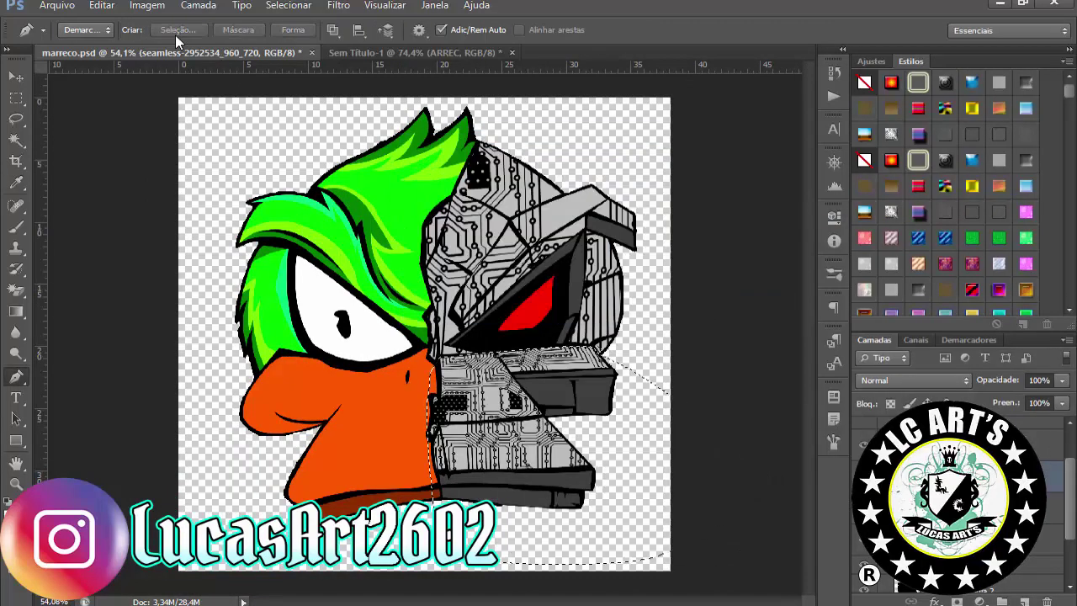
pyautogui.keyDown('alt'); pyautogui.scroll(1, 210, 332); pyautogui.keyUp('alt')
# Step: Duplicate the duck-robot head group into the Sem Título-1 document
pyautogui.press('v')
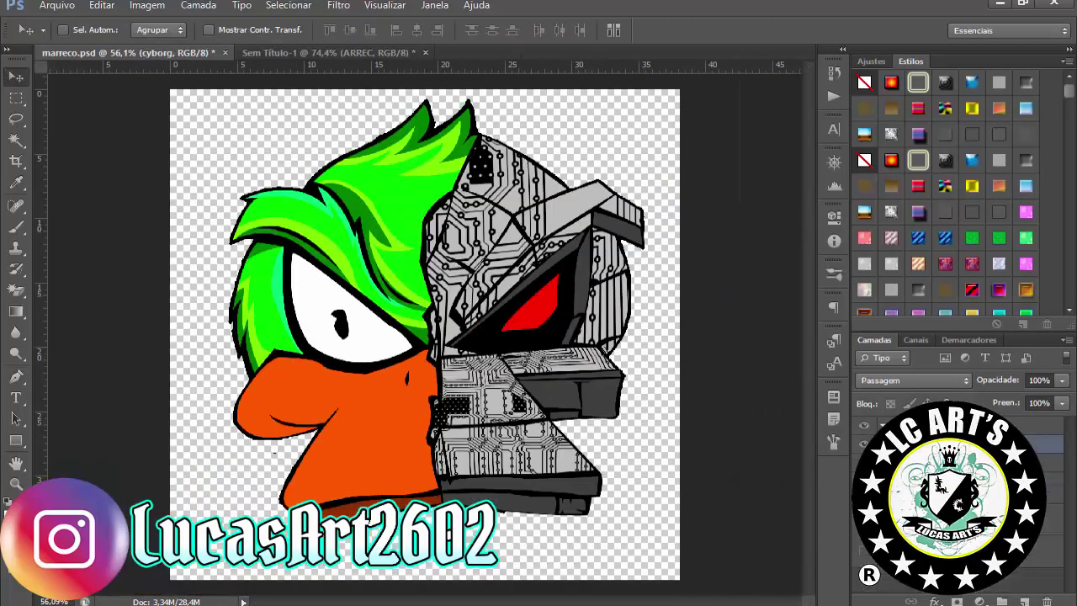
pyautogui.rightClick(926, 426)
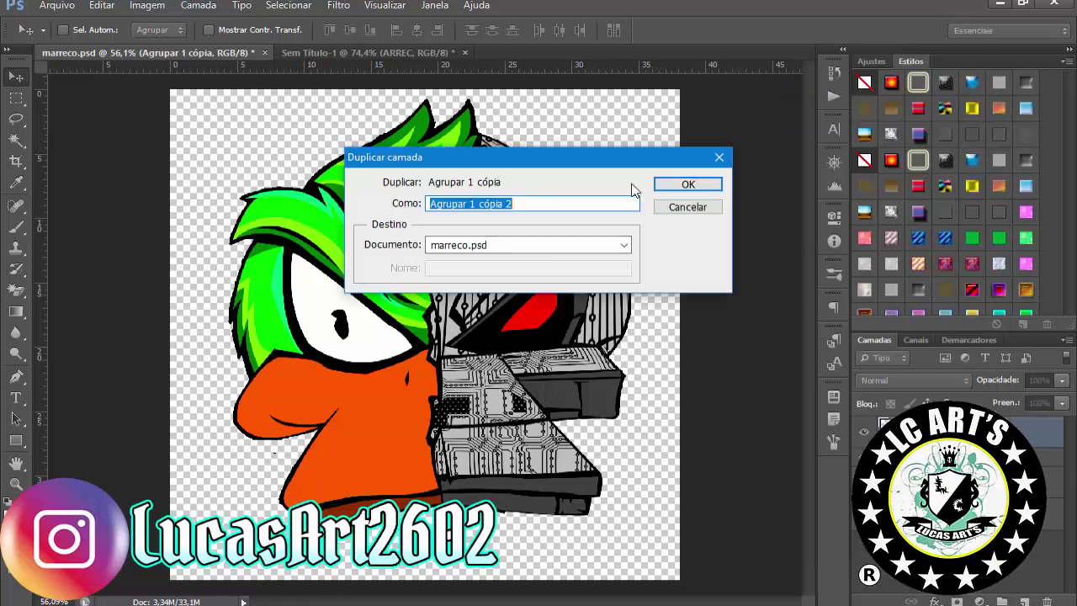
pyautogui.click(690, 183)
pyautogui.click(371, 52)
# Step: Shrink the copied head and position it just above the MARRECO lettering
pyautogui.hotkey('ctrl', 't')
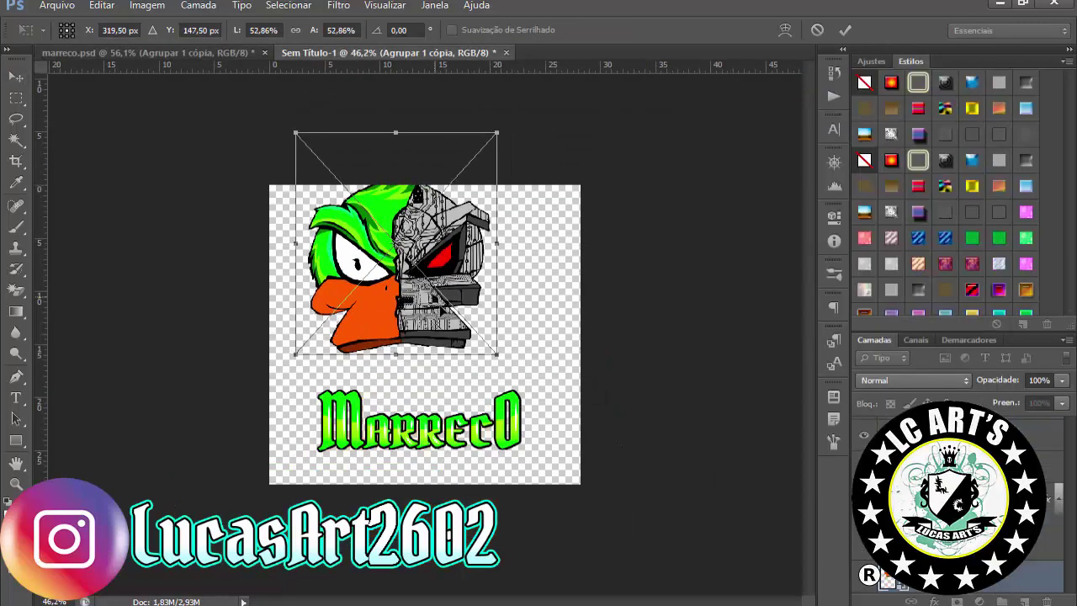
pyautogui.moveTo(673, 545); pyautogui.dragTo(467, 321)
pyautogui.moveTo(378, 227); pyautogui.dragTo(421, 318)
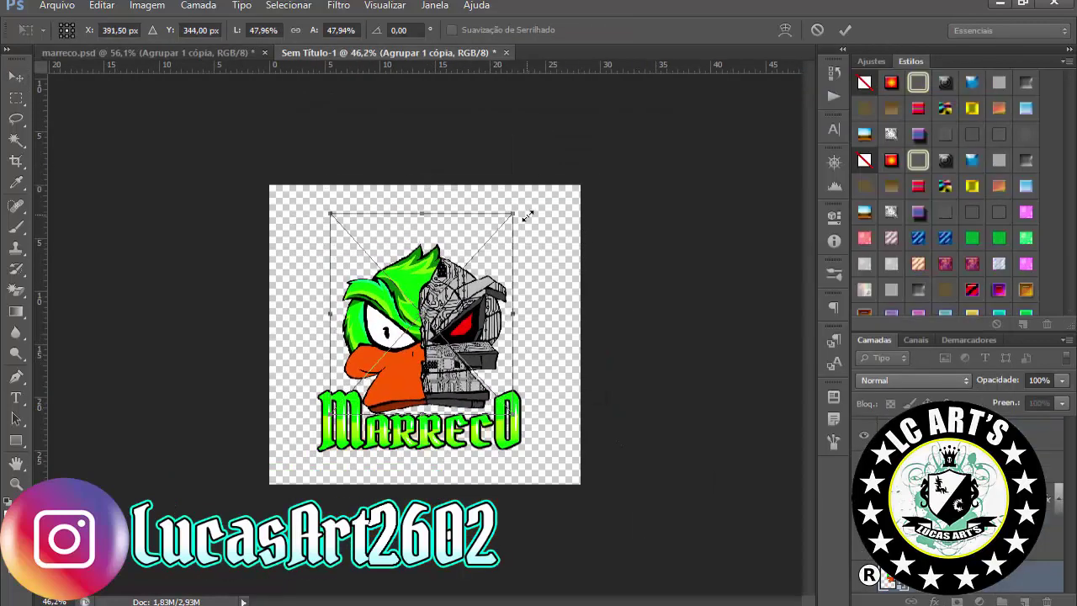
pyautogui.press('Return')
pyautogui.hotkey('ctrl', '+')
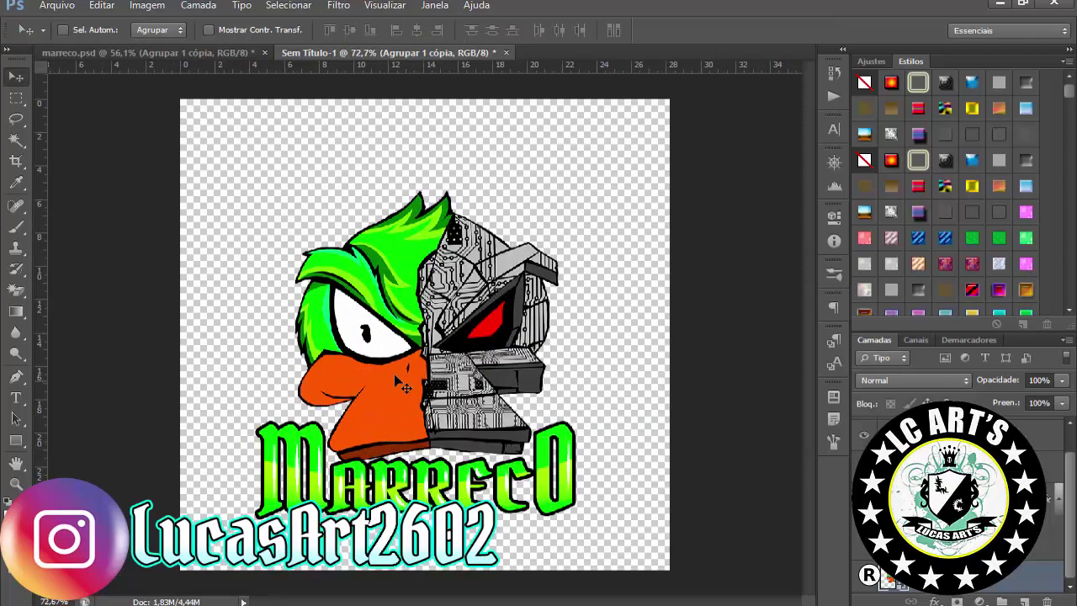
pyautogui.scroll(1, 390, 409)
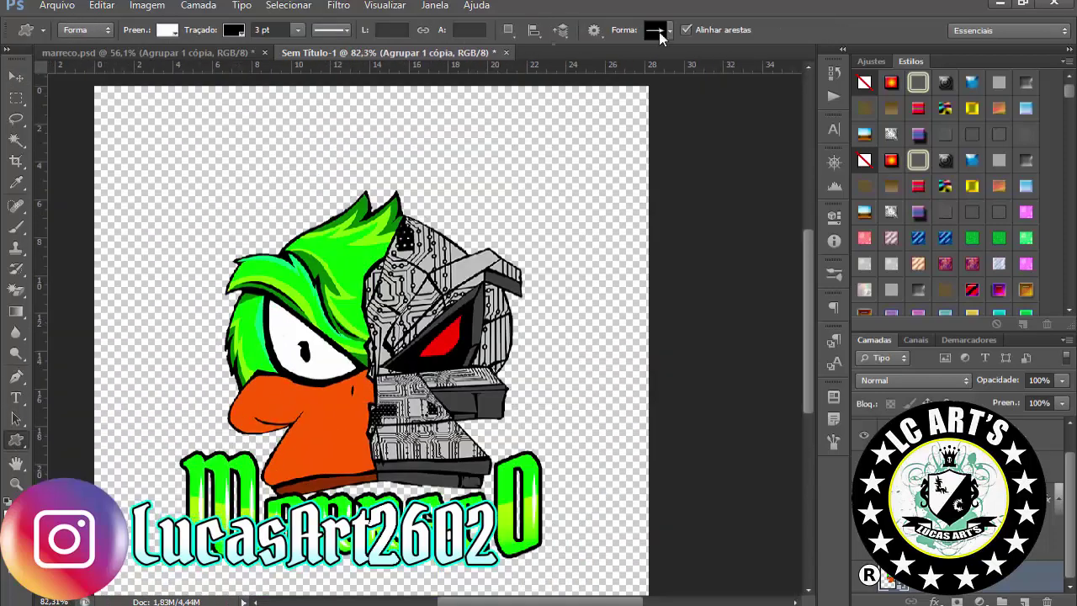
# Step: Draw a black shield custom shape over the logo and move it behind the artwork
pyautogui.click(660, 34)
pyautogui.doubleClick(631, 106)
pyautogui.scroll(-3, 186, 321)
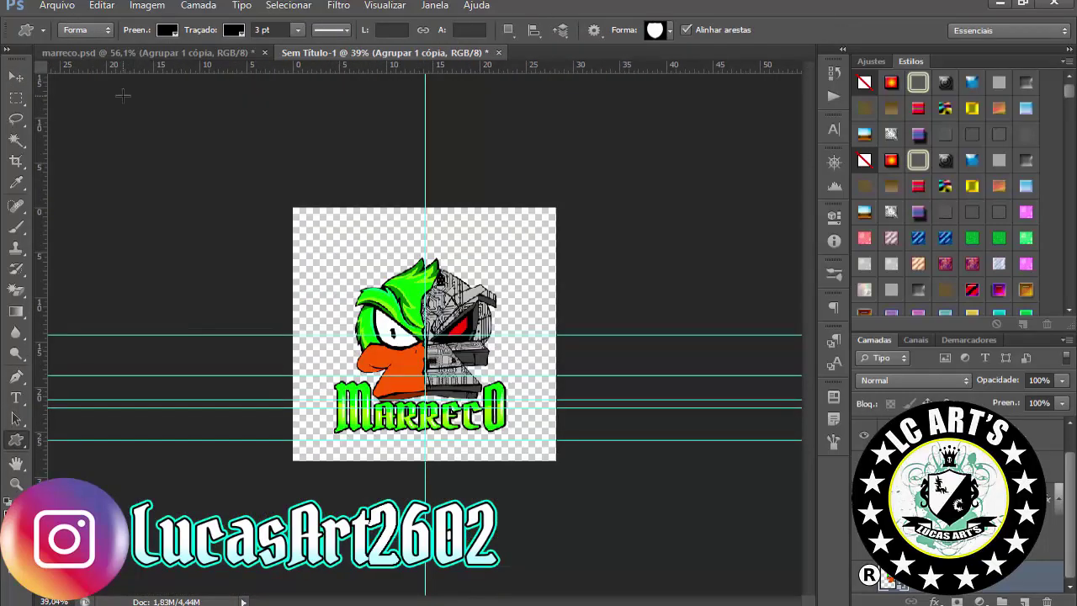
pyautogui.click(167, 30)
pyautogui.moveTo(330, 257); pyautogui.dragTo(525, 471)
pyautogui.hotkey('ctrl', 't')
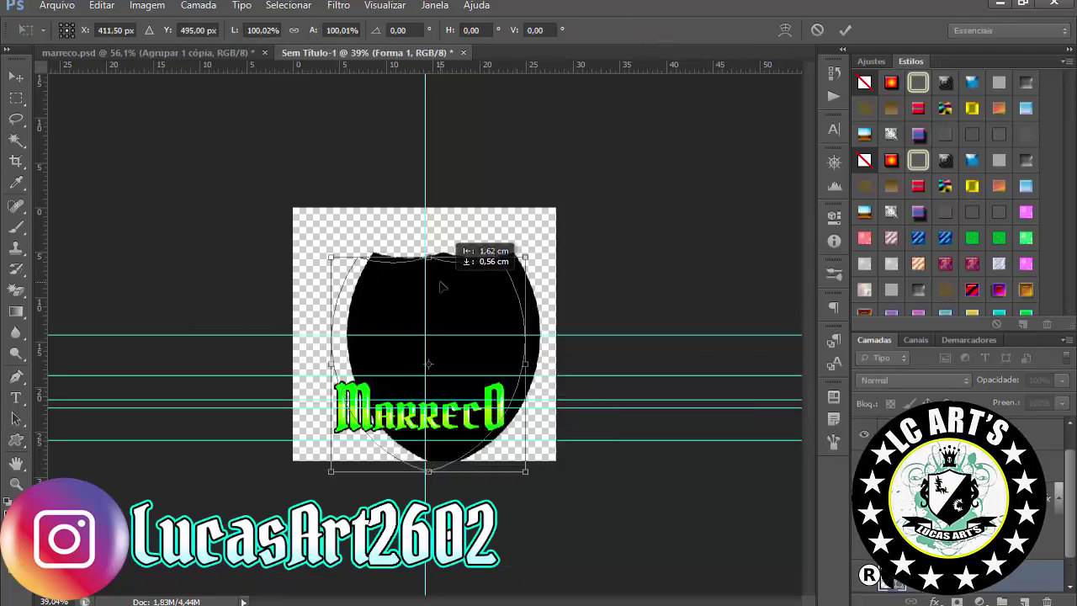
pyautogui.press('Return')
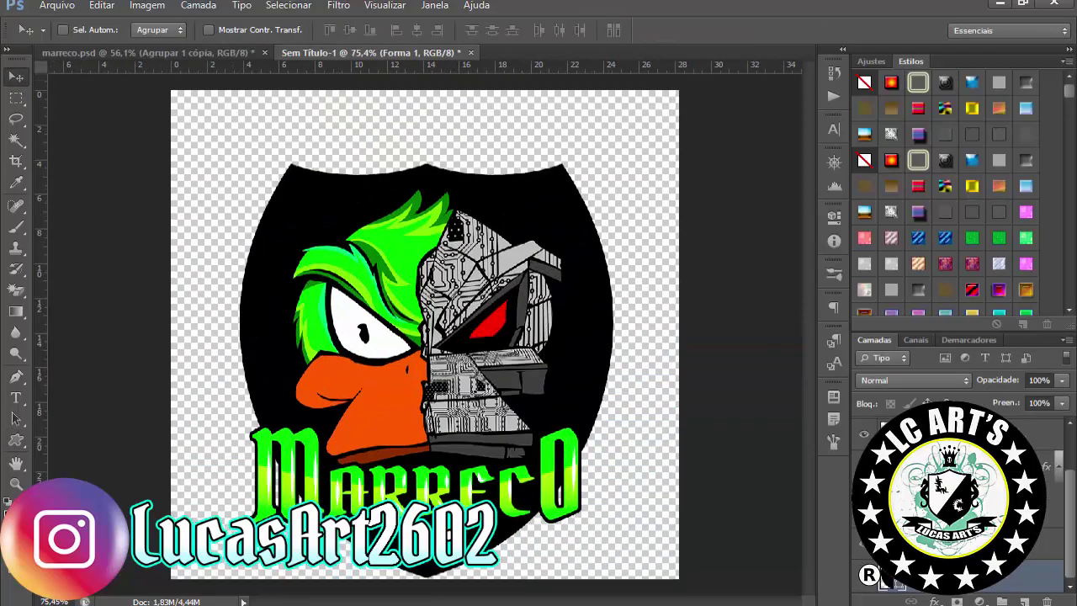
# Step: Resize the black shield to frame the duck-robot head and lettering
pyautogui.hotkey('ctrl', '0')
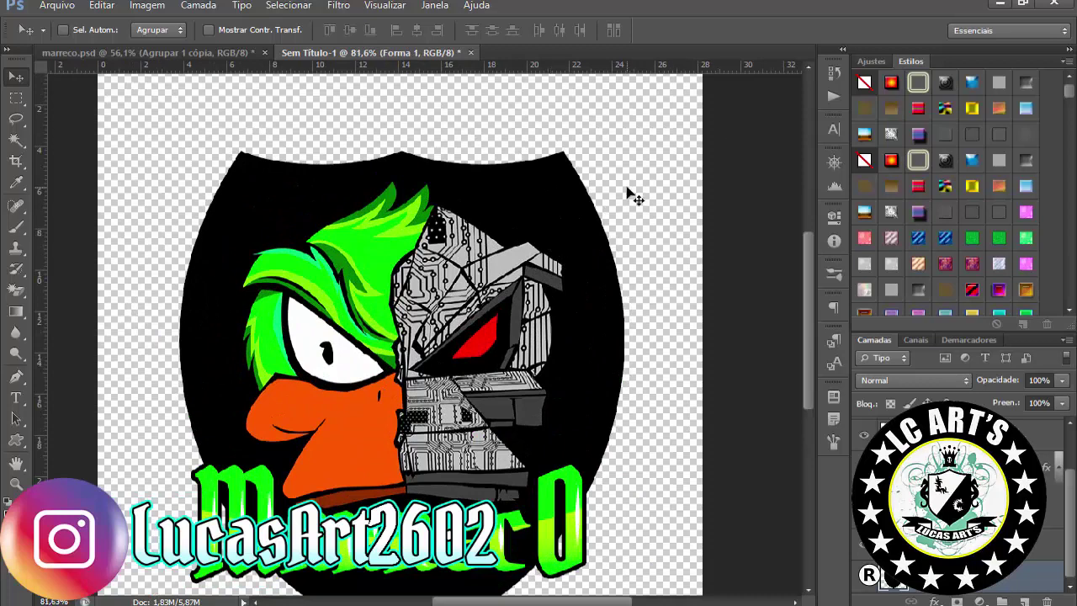
pyautogui.keyDown('alt'); pyautogui.scroll(-4, 632, 197); pyautogui.keyUp('alt')
pyautogui.hotkey('ctrl', '0')
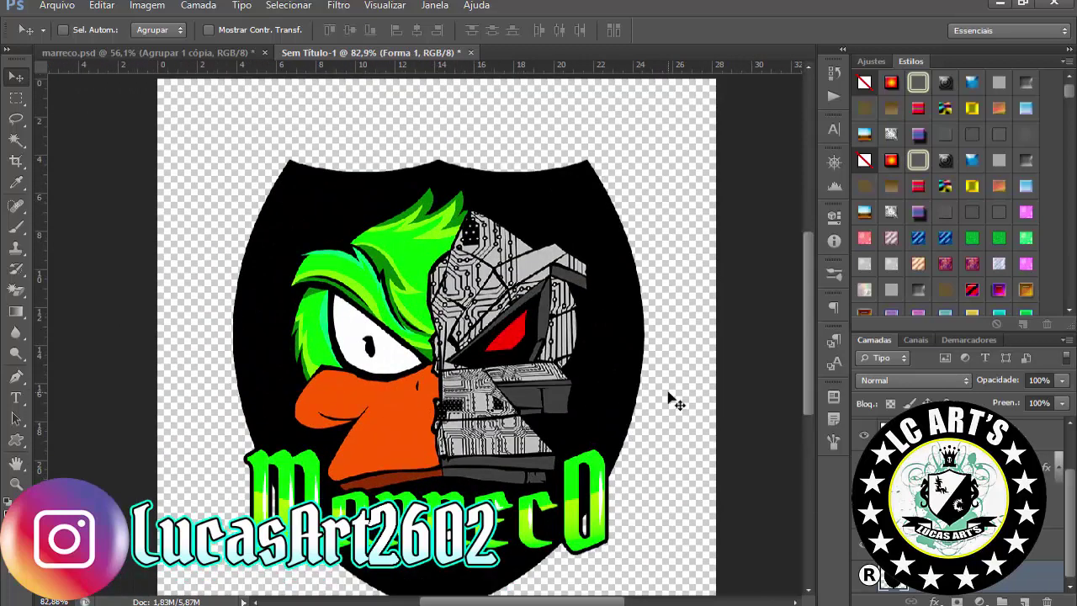
pyautogui.hotkey('ctrl', 't')
pyautogui.keyDown('alt'); pyautogui.scroll(-3, 673, 398); pyautogui.keyUp('alt')
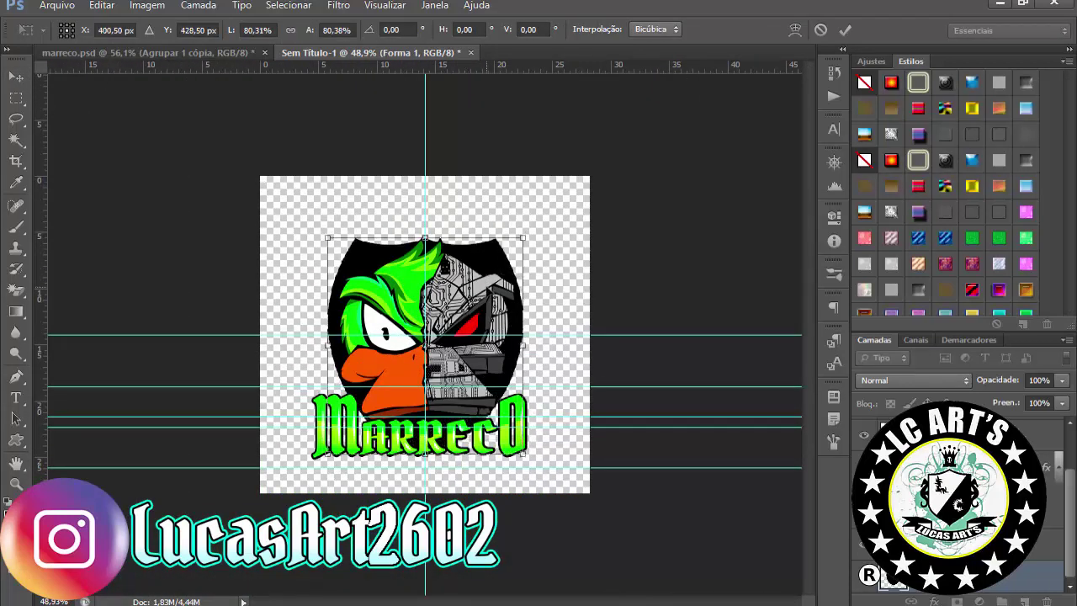
pyautogui.moveTo(541, 487); pyautogui.dragTo(518, 467)
pyautogui.press('Return')
pyautogui.hotkey('ctrl', '0')
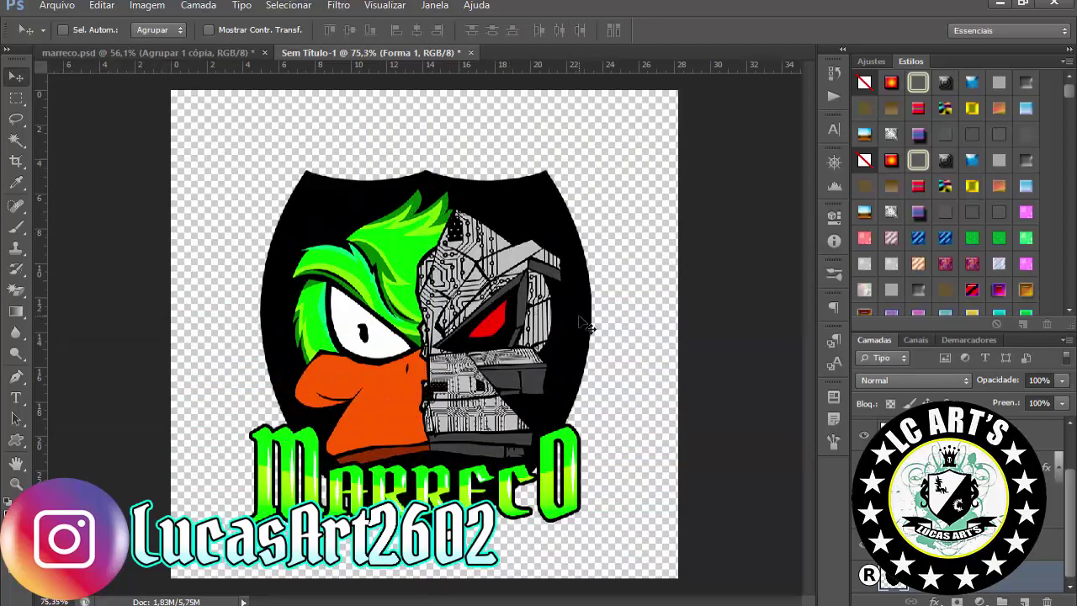
pyautogui.keyDown('alt'); pyautogui.scroll(-1, 587, 327); pyautogui.keyUp('alt')
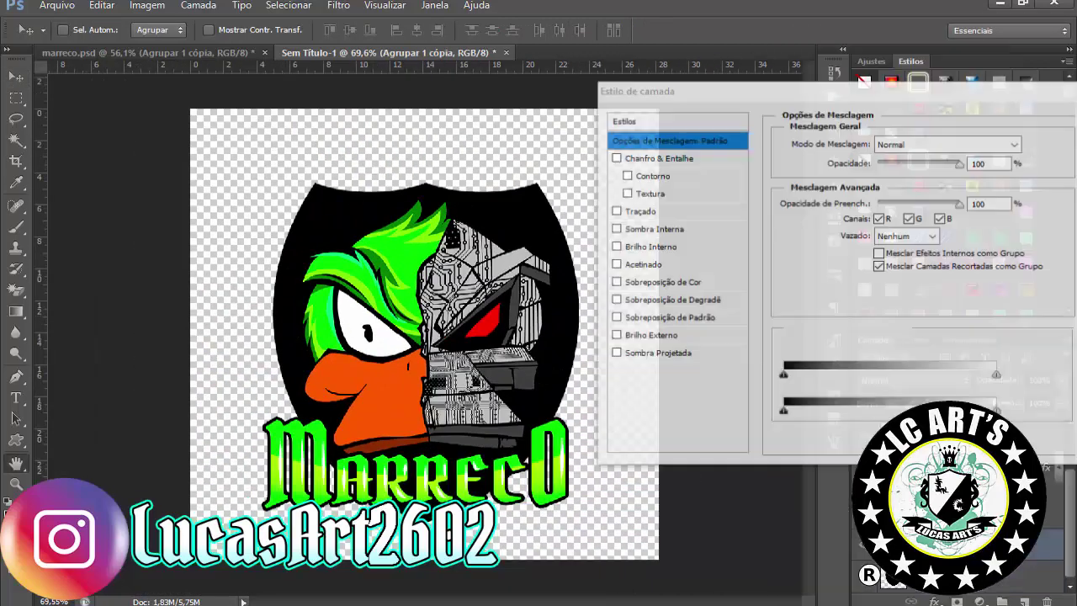
# Step: Add a green stroke outline to the duck layer
pyautogui.click(638, 210)
pyautogui.click(820, 249)
pyautogui.click(907, 124)
pyautogui.click(988, 133)
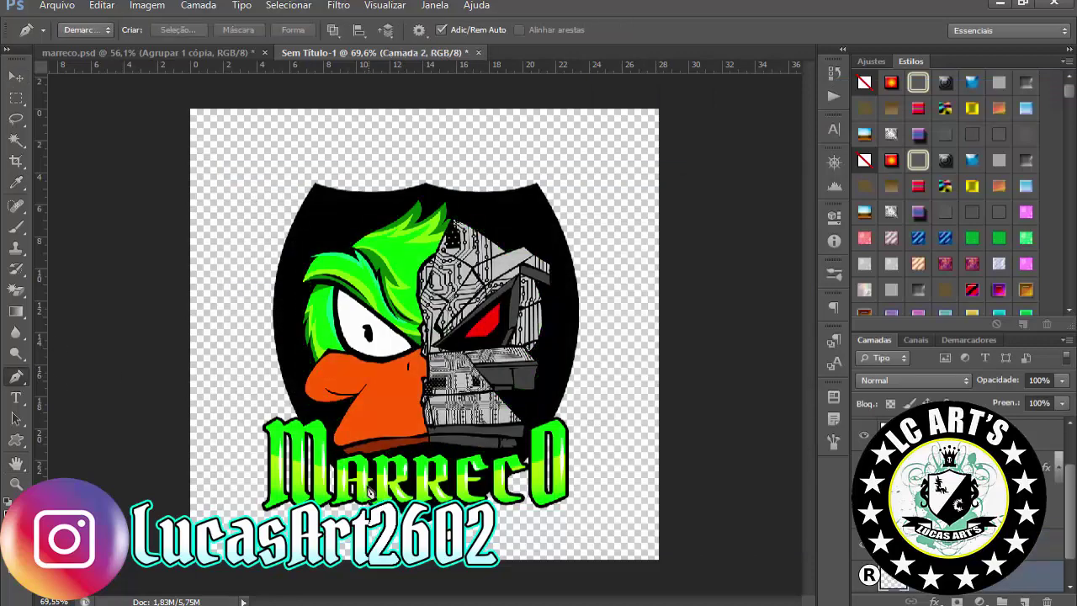
pyautogui.keyDown('alt'); pyautogui.scroll(10, 367, 491); pyautogui.keyUp('alt')
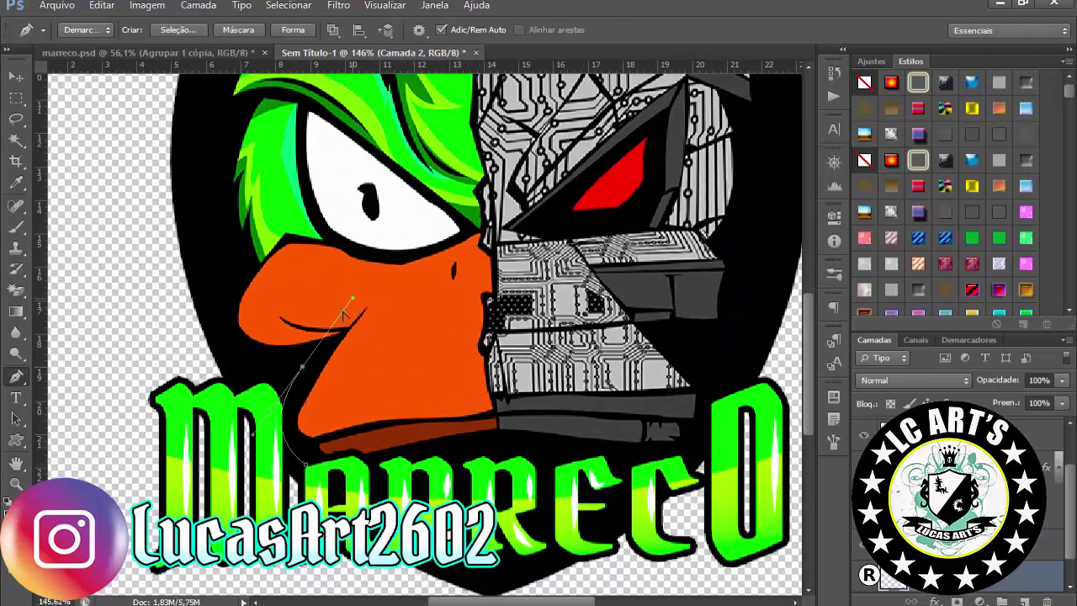
# Step: Trace a Pen path around the duck's hair and robot skull and make it a selection
pyautogui.hotkey('ctrl', 'z')
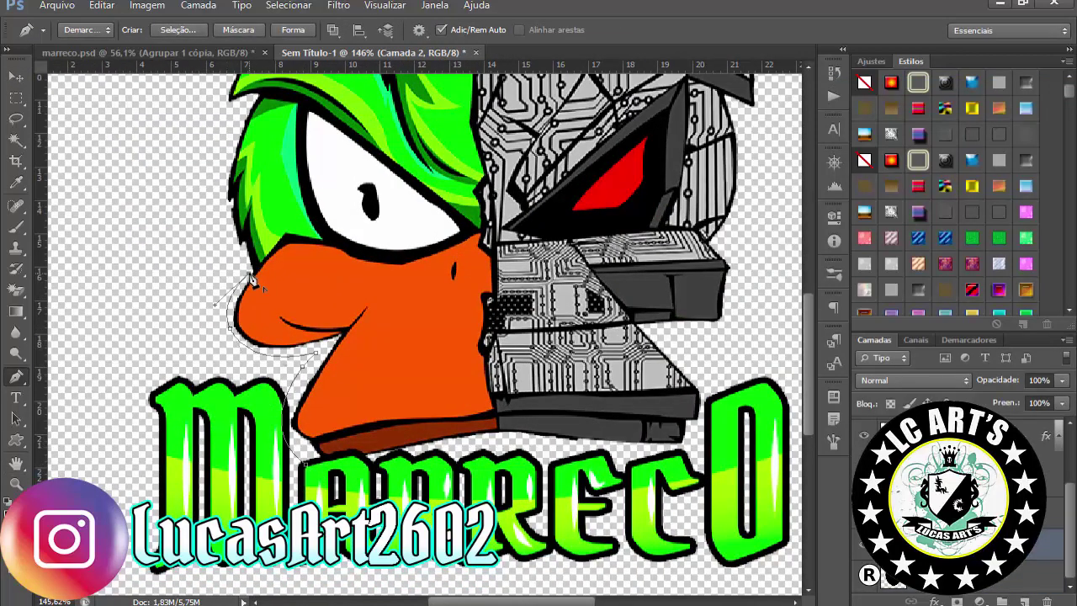
pyautogui.scroll(4, 246, 112)
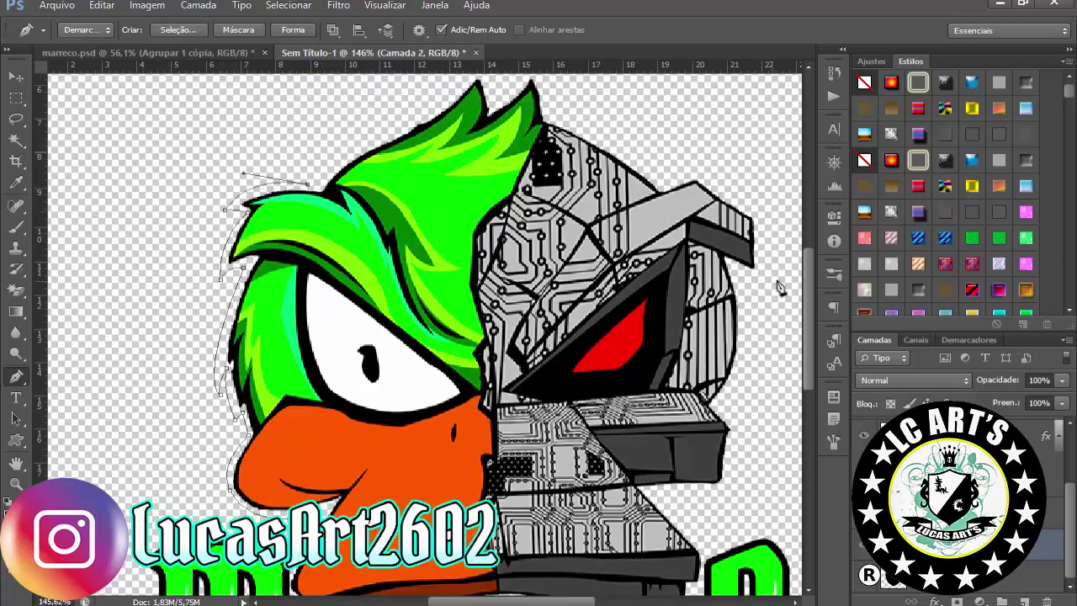
pyautogui.scroll(2, 780, 288)
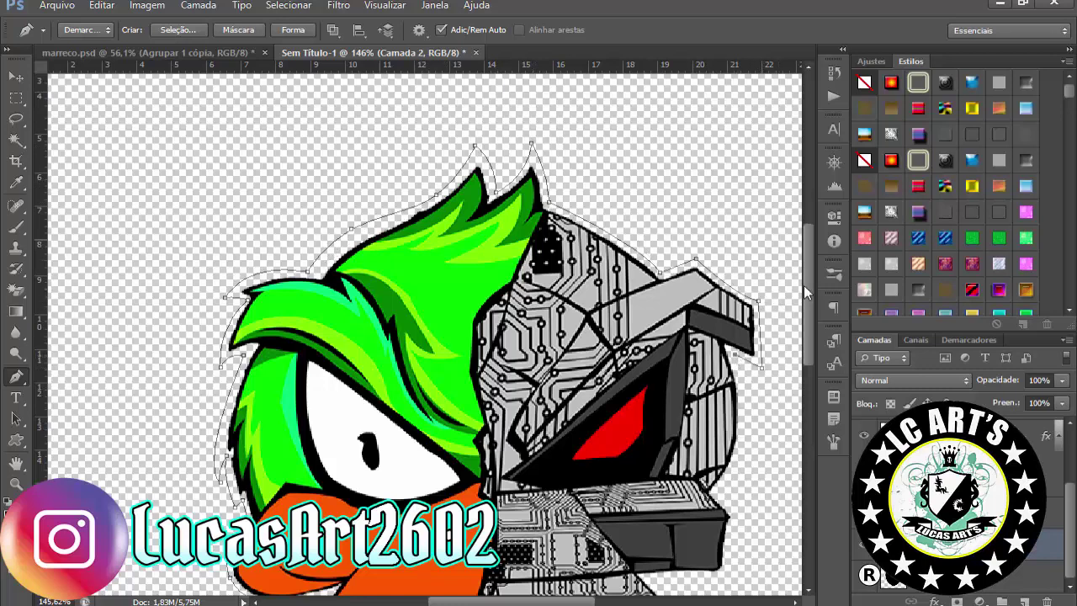
pyautogui.scroll(-3, 803, 285)
pyautogui.click(748, 300)
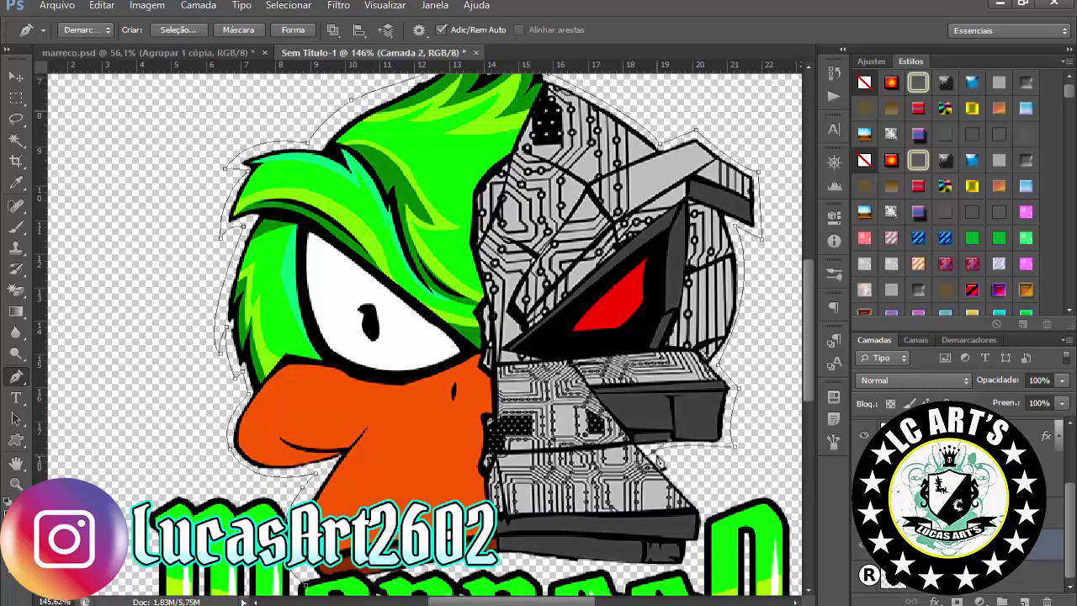
pyautogui.scroll(-5, 553, 431)
pyautogui.scroll(3, 554, 431)
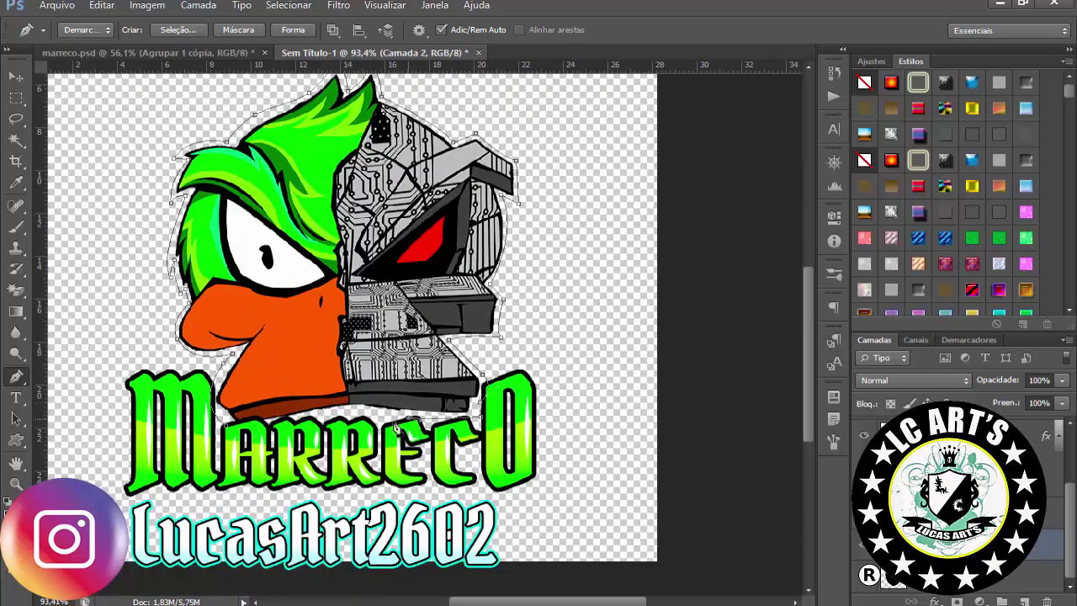
pyautogui.scroll(-3, 493, 287)
pyautogui.rightClick(524, 233)
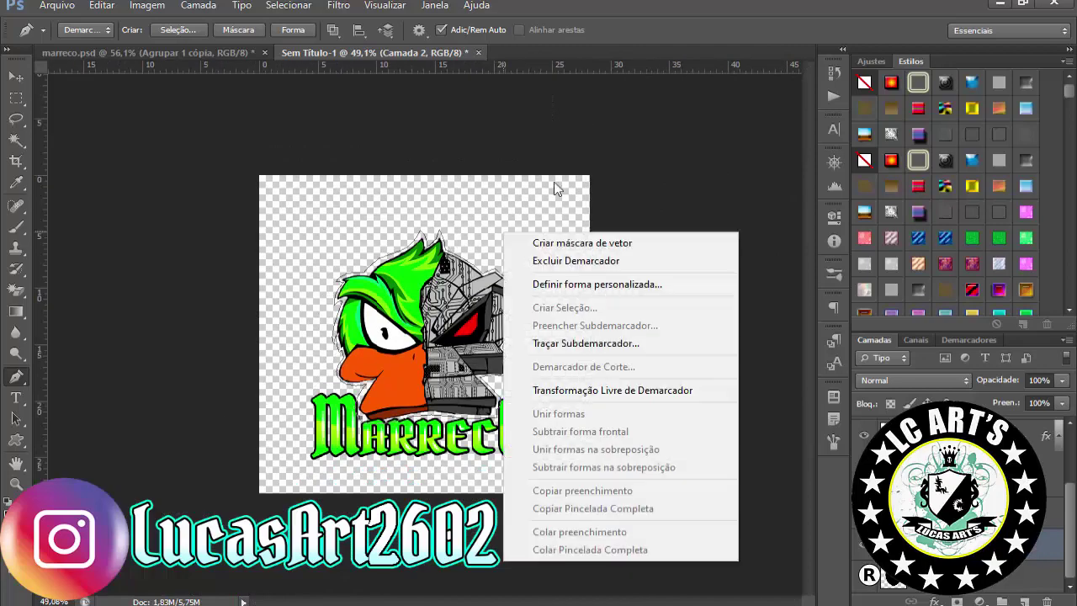
pyautogui.click(620, 295)
pyautogui.press('Return')
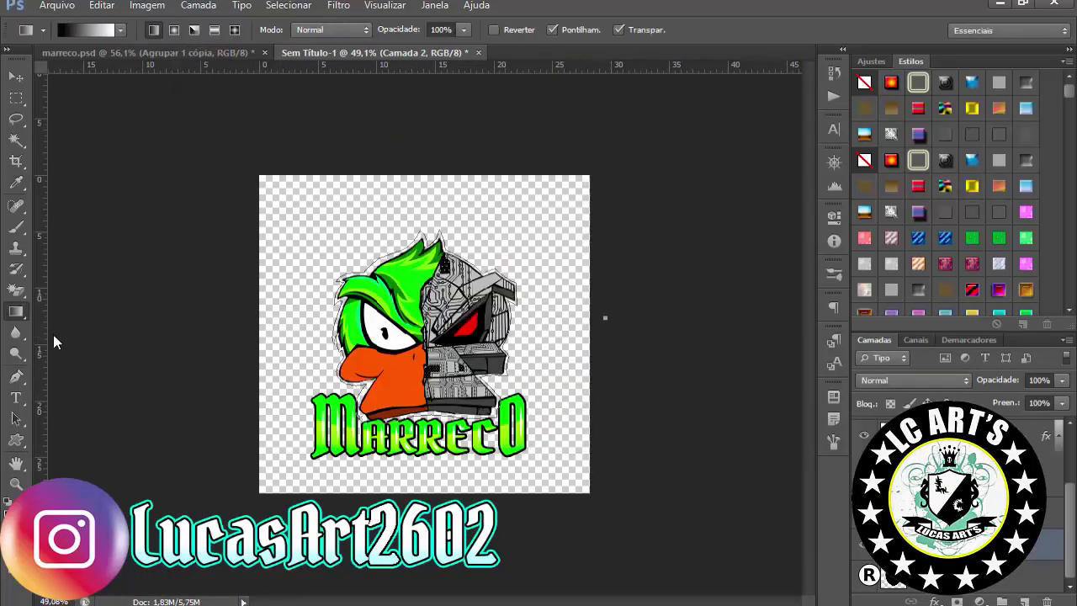
# Step: Fill the traced selection with black using the Paint Bucket
pyautogui.rightClick(538, 274)
pyautogui.press('Escape')
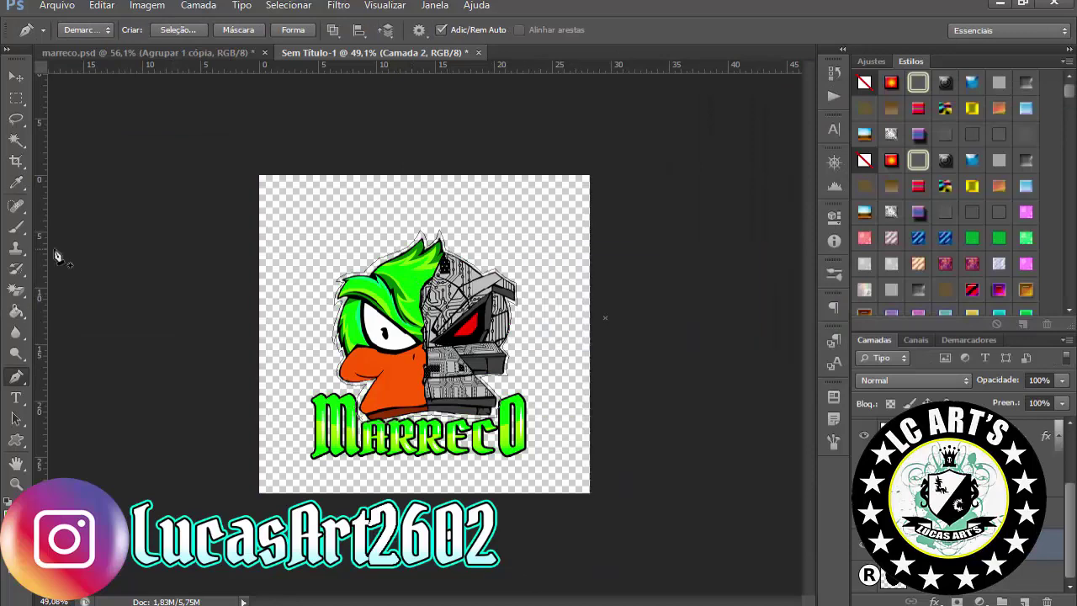
pyautogui.press('g')
pyautogui.click(402, 280)
pyautogui.hotkey('ctrl', '+')
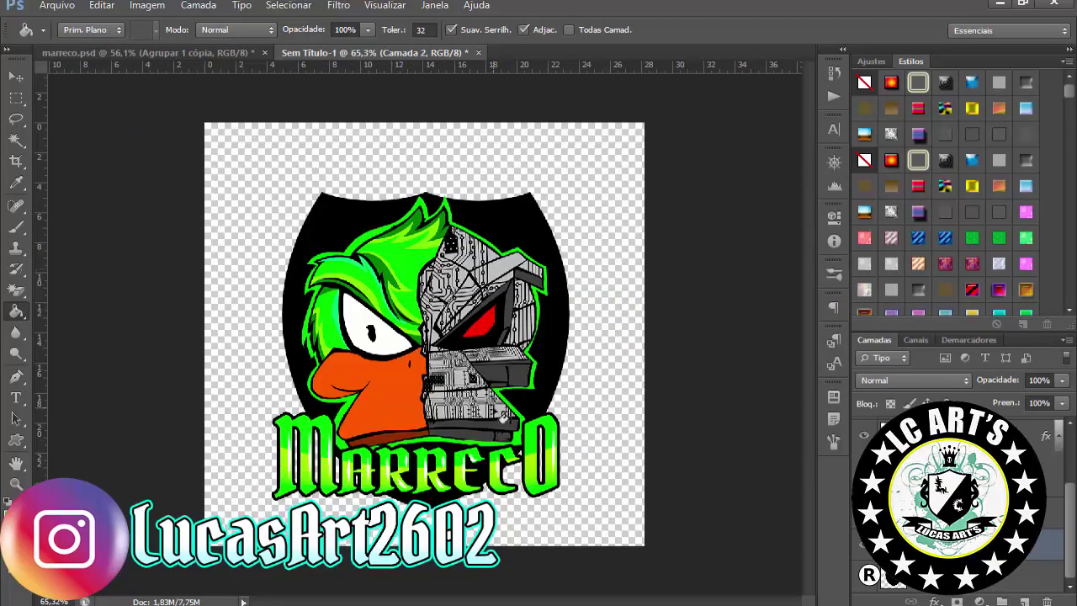
pyautogui.scroll(1, 503, 416)
# Step: Give the MARRECO text a 15 px stroke, shifting its colour from green toward yellow
pyautogui.press('v')
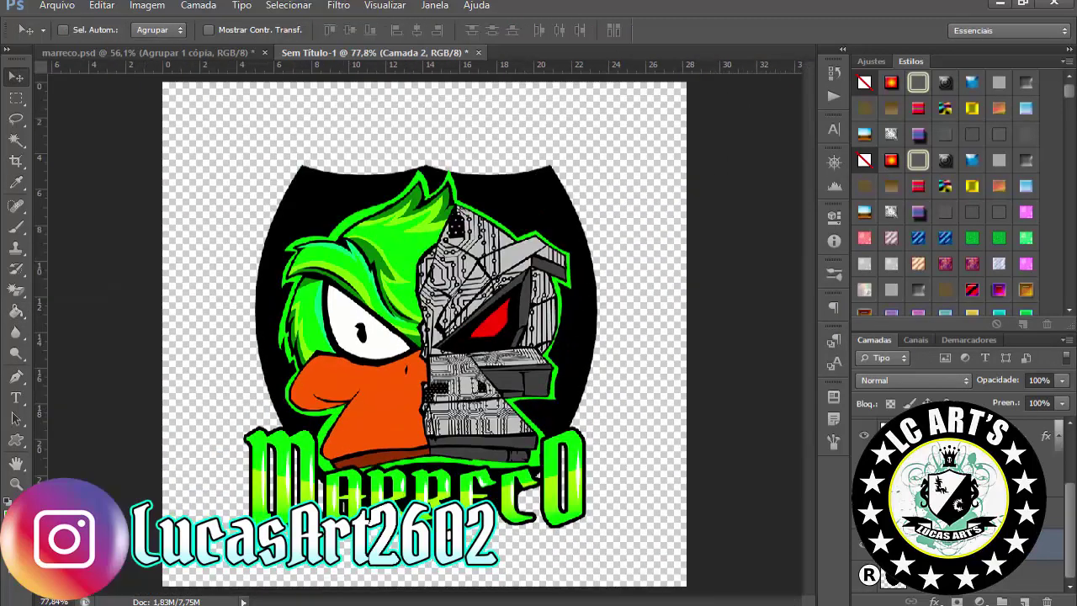
pyautogui.doubleClick(925, 434)
pyautogui.click(812, 272)
pyautogui.press('Return')
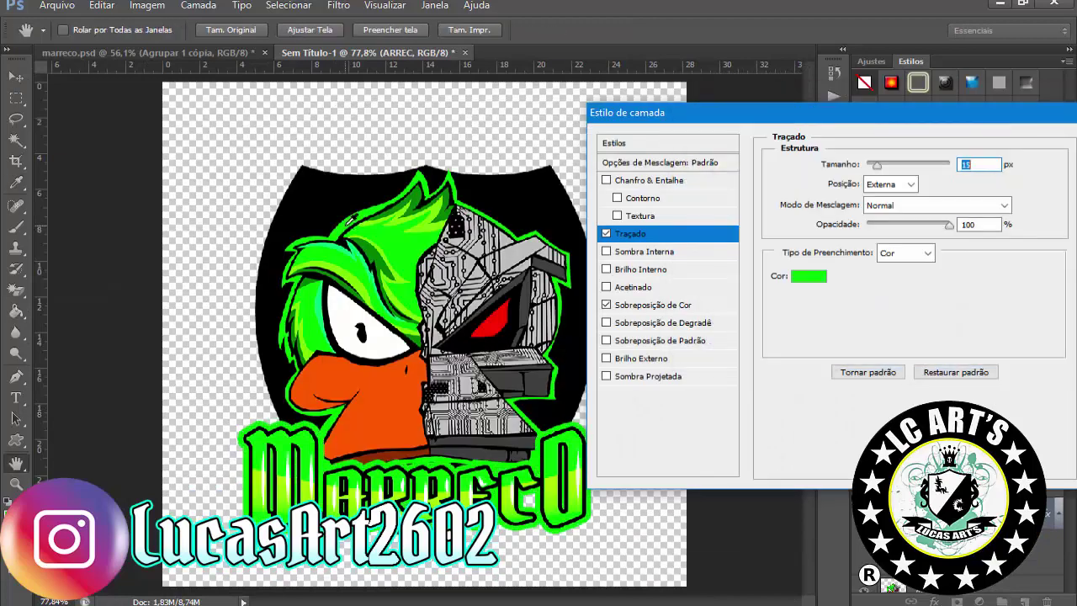
pyautogui.press('Return')
pyautogui.click(808, 278)
pyautogui.moveTo(923, 207); pyautogui.dragTo(923, 311)
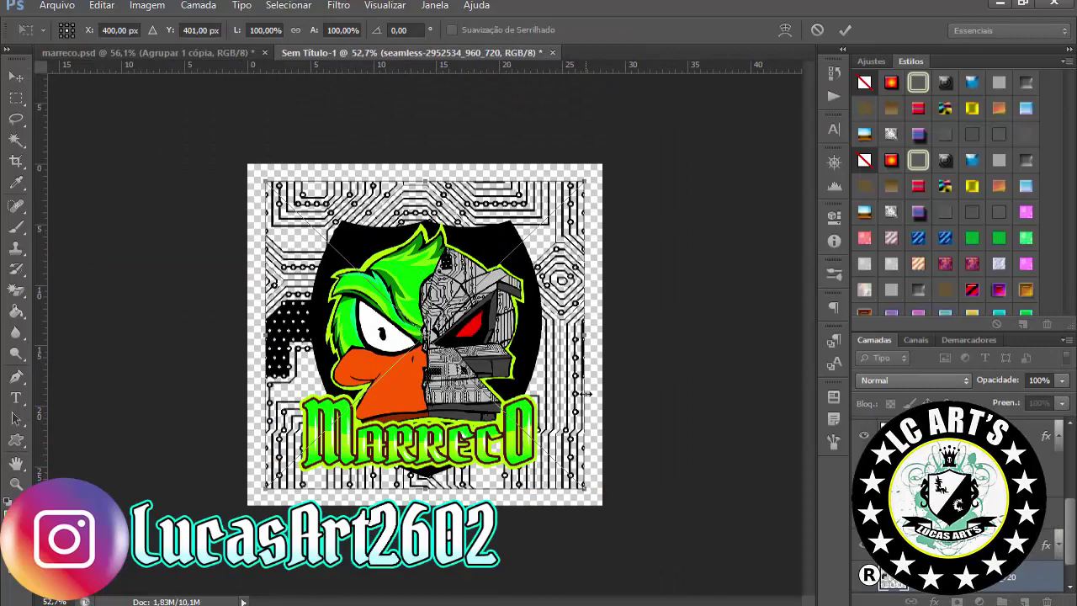
# Step: Scale the circuit image to about 85%, tint it green, and position it over the shield
pyautogui.moveTo(586, 392); pyautogui.dragTo(570, 379)
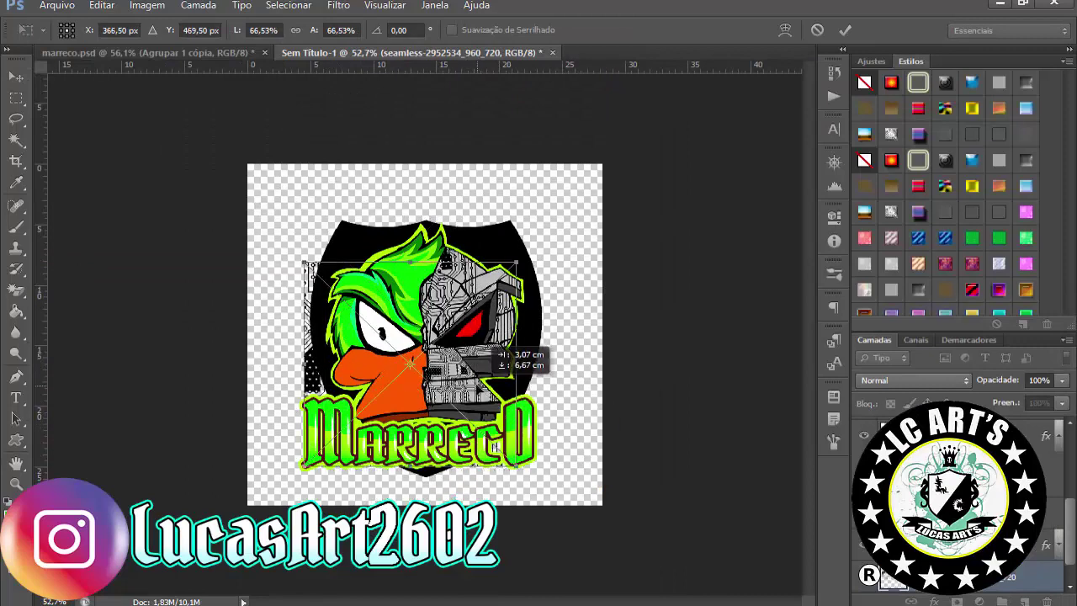
pyautogui.moveTo(570, 253); pyautogui.dragTo(571, 215)
pyautogui.moveTo(433, 488); pyautogui.dragTo(429, 482)
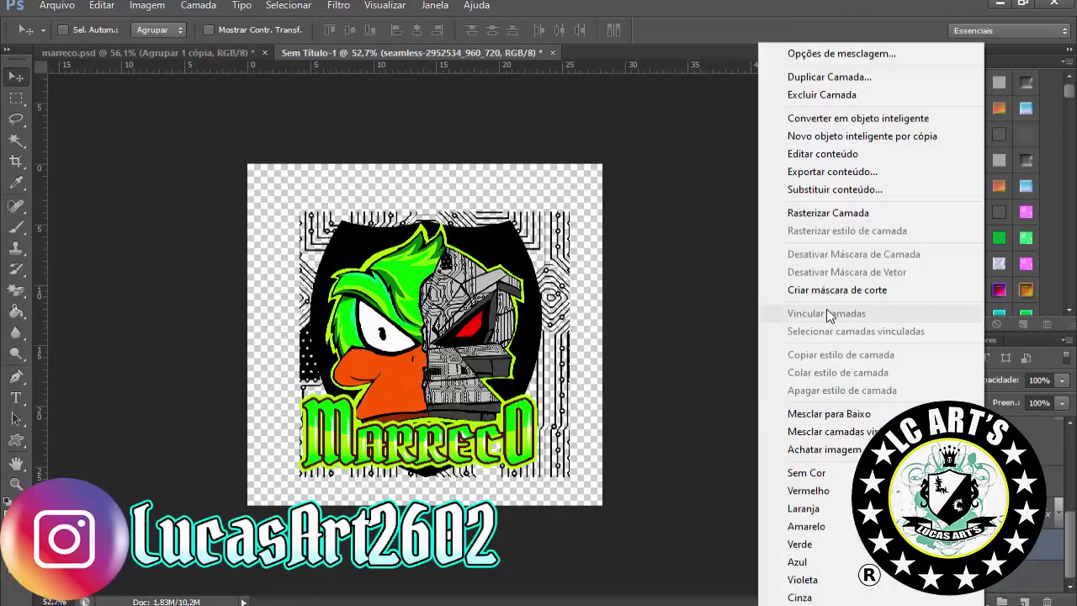
pyautogui.click(1032, 166)
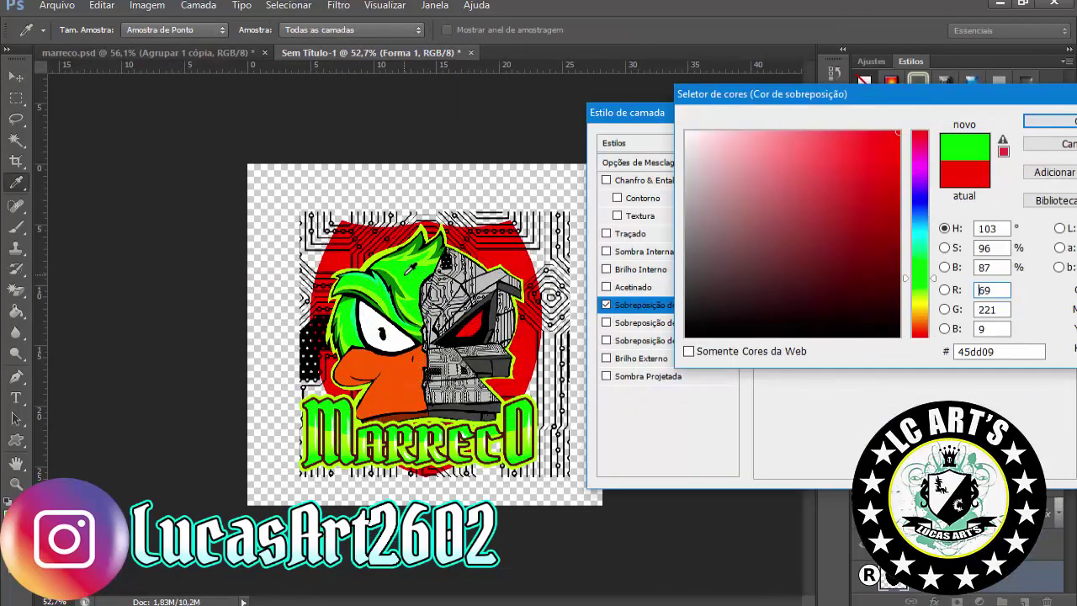
pyautogui.hotkey('ctrl', 't')
pyautogui.moveTo(570, 344); pyautogui.dragTo(543, 339)
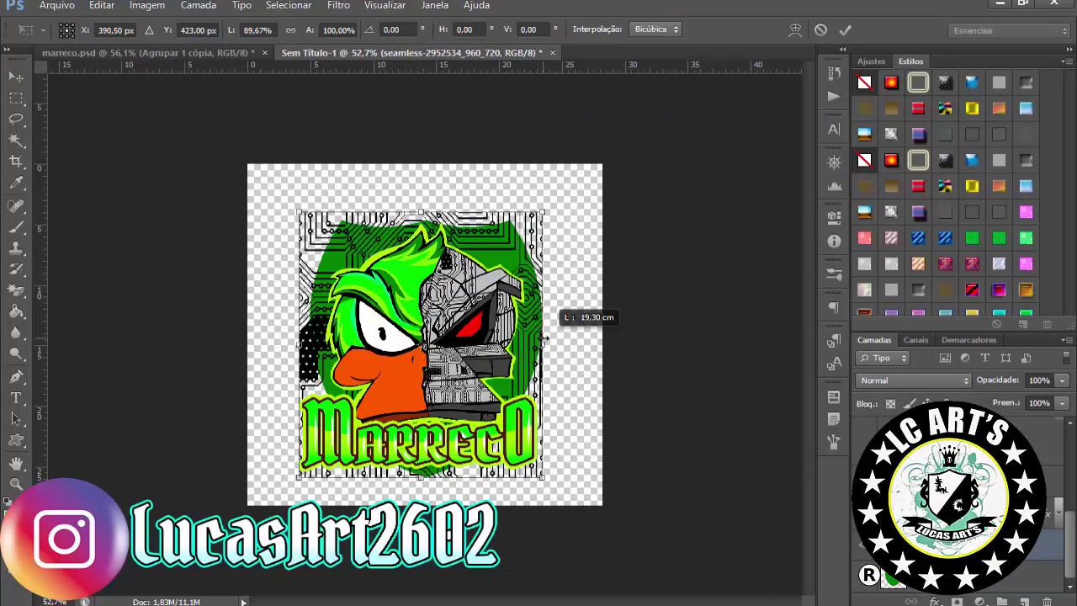
pyautogui.press('Return')
pyautogui.scroll(3, 418, 369)
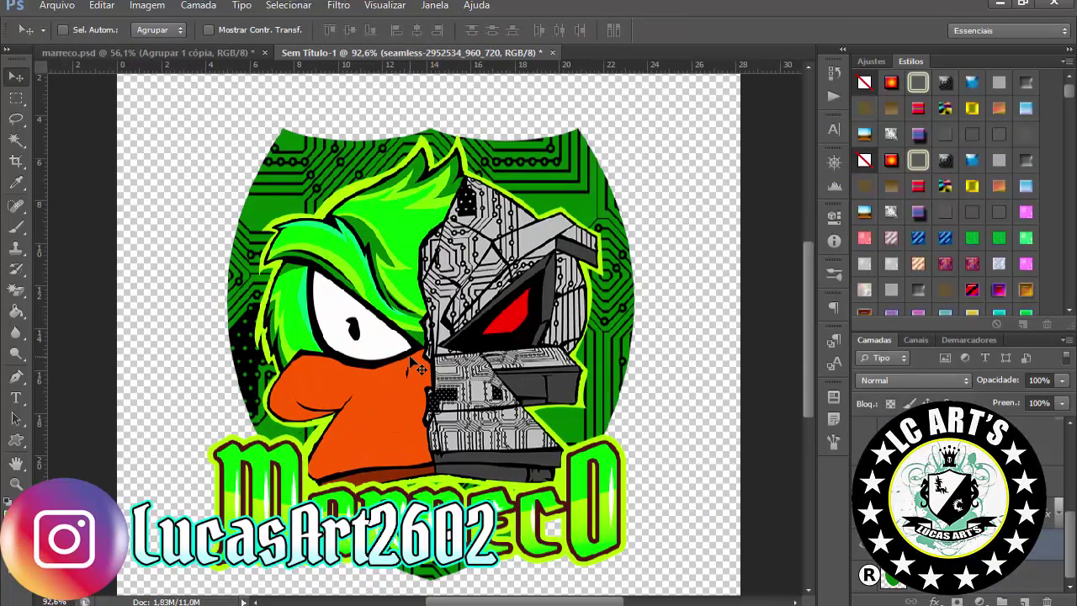
pyautogui.moveTo(516, 384)
pyautogui.mouseDown()
pyautogui.moveTo(468, 477)
pyautogui.moveTo(471, 378)
pyautogui.mouseUp()
# Step: Duplicate the circuit layer, enlarge the copy upward, and clip it inside the shield
pyautogui.click(102, 5)
pyautogui.click(468, 477)
pyautogui.hotkey('ctrl', 't')
pyautogui.press('Return')
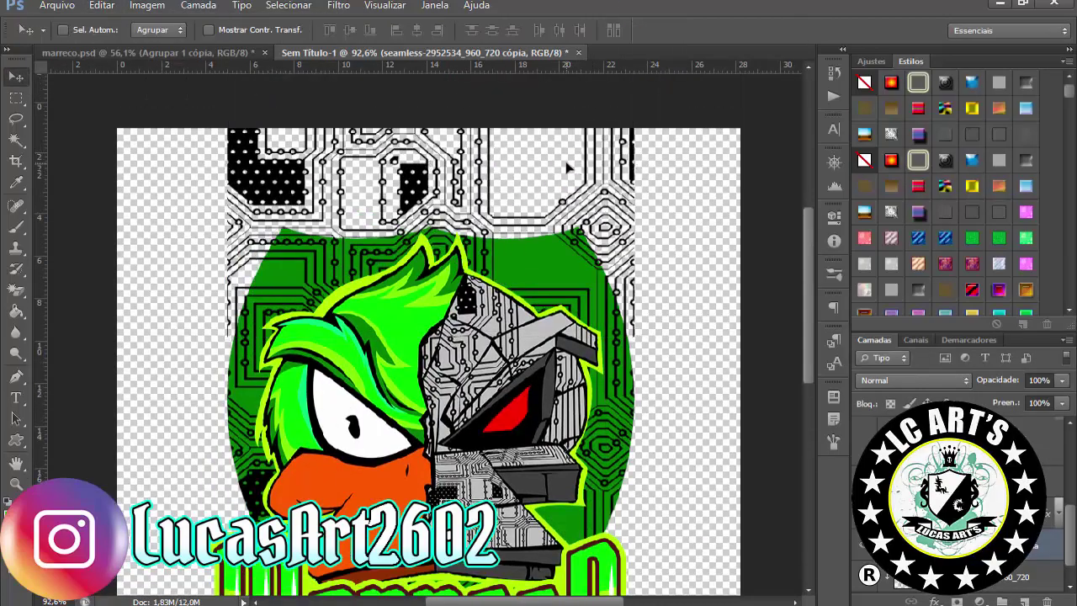
pyautogui.hotkey('ctrl', 'alt', 'g')
pyautogui.scroll(-2, 725, 595)
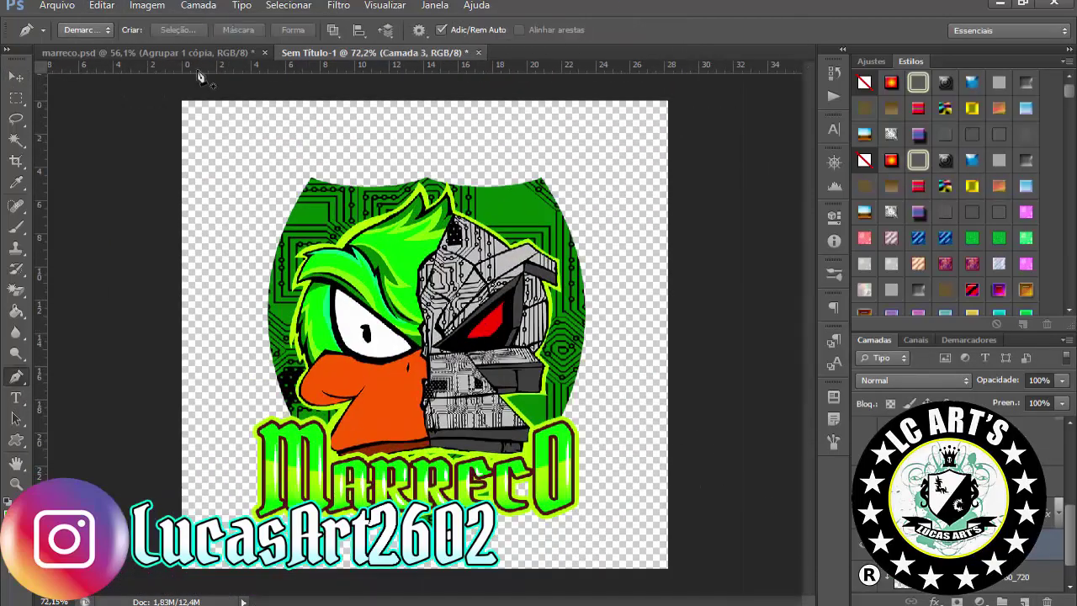
# Step: Save the document as 'logomarca marreco' in PSD format
pyautogui.click(57, 5)
pyautogui.click(169, 208)
pyautogui.write('logo')
pyautogui.press('Down')
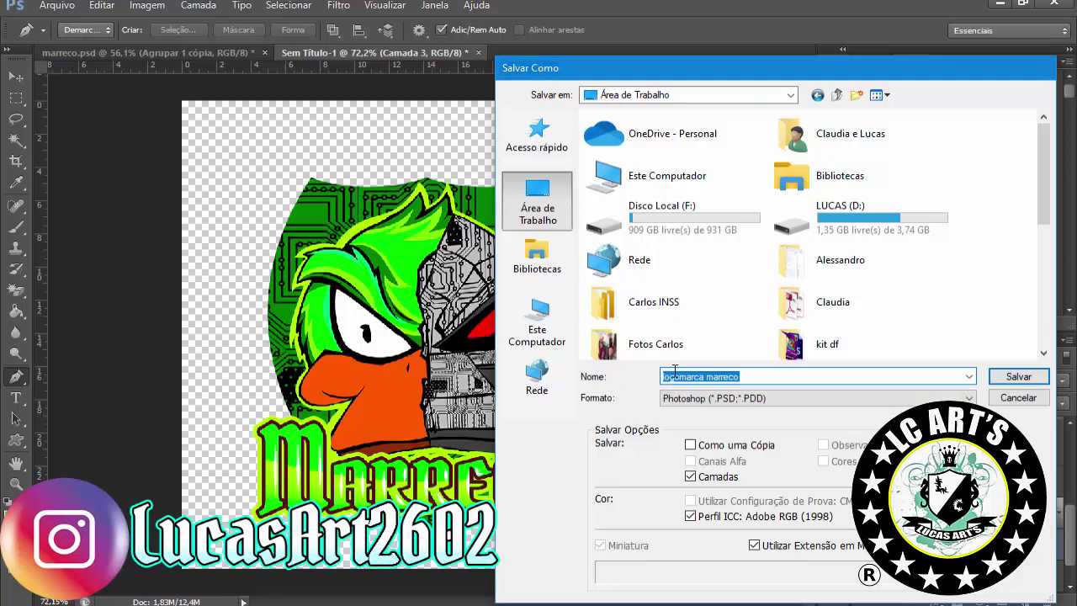
pyautogui.press('Return')
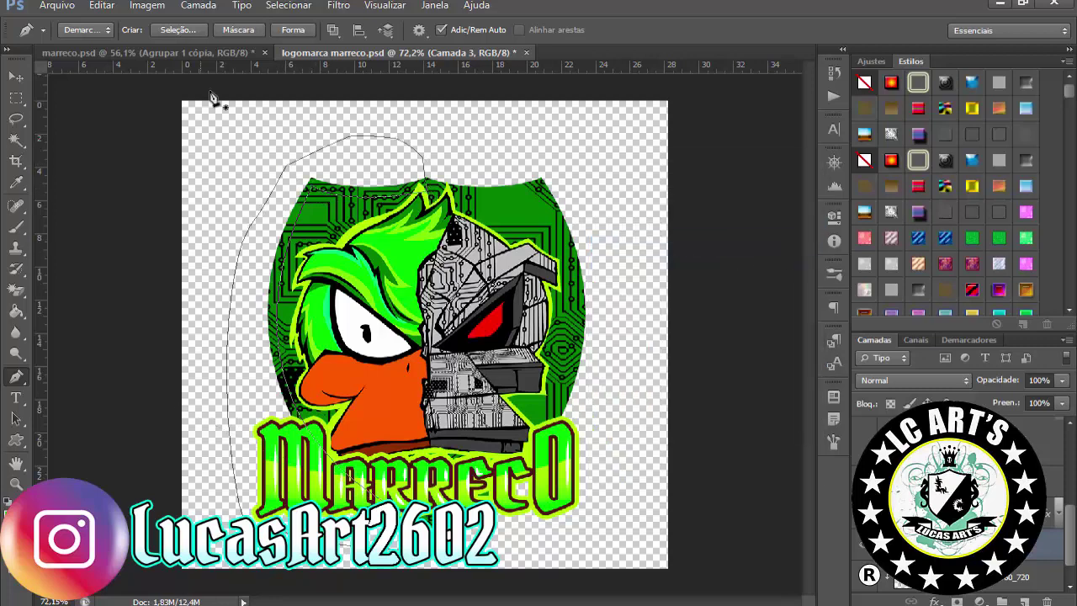
# Step: Fill the traced left border area with black and deselect
pyautogui.press('g')
pyautogui.click(342, 174)
pyautogui.hotkey('ctrl', 'd')
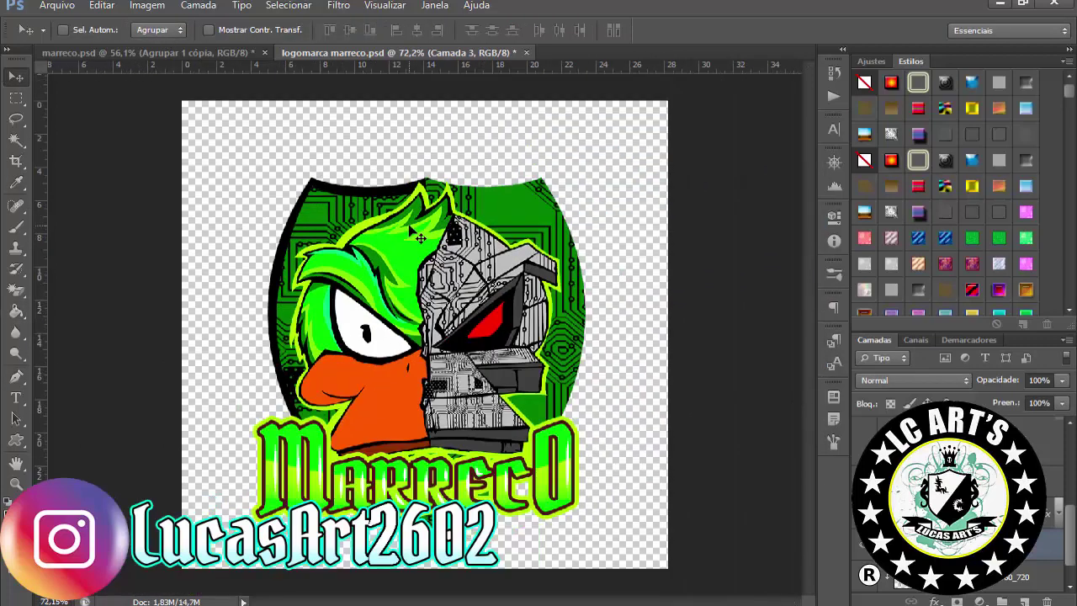
# Step: Duplicate the black border and flip it horizontally onto the shield's right side
pyautogui.hotkey('ctrl', 'j')
pyautogui.click(102, 5)
pyautogui.click(240, 313)
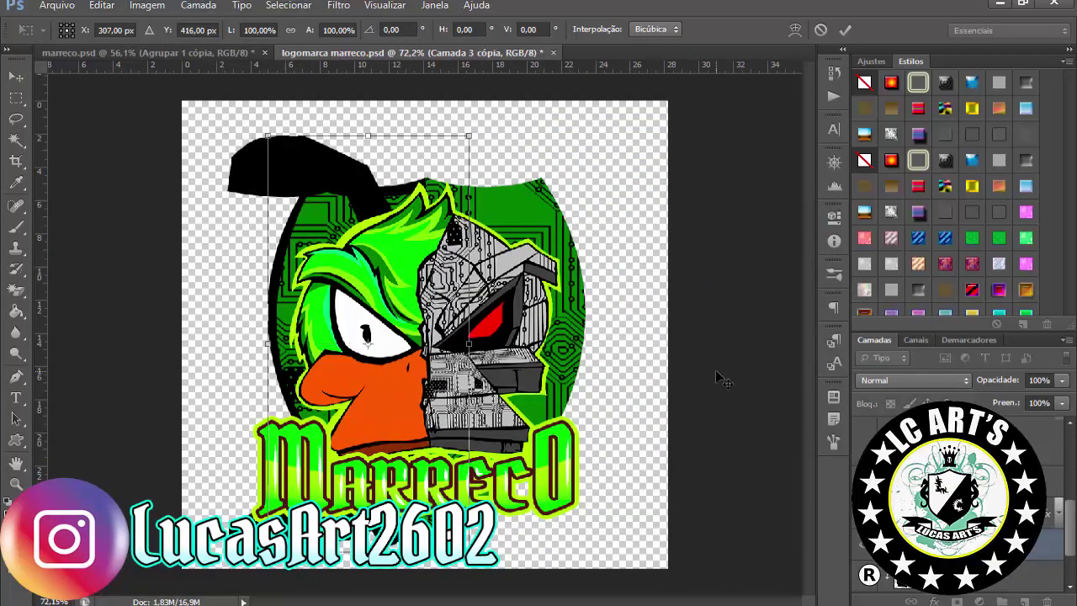
pyautogui.press('Return')
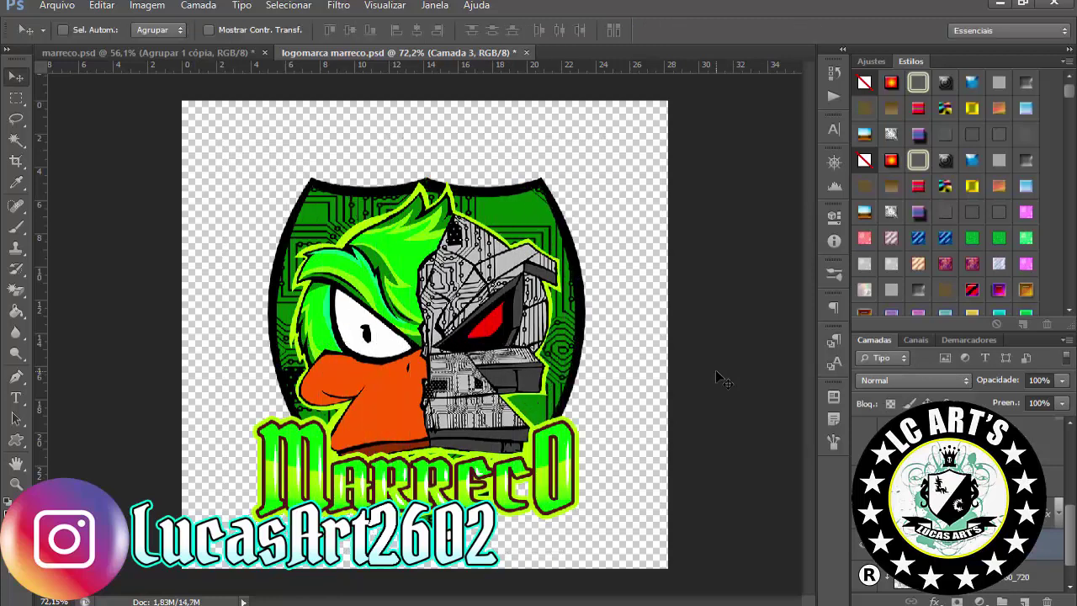
pyautogui.hotkey('ctrl', 't')
pyautogui.press('Return')
pyautogui.scroll(3, 613, 343)
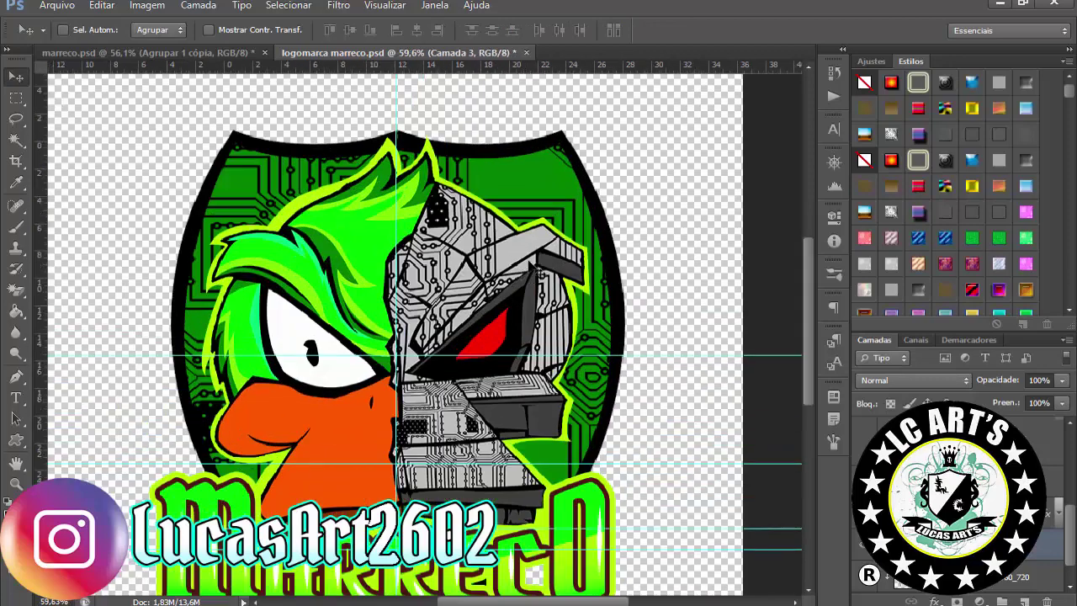
pyautogui.scroll(-3, 505, 328)
pyautogui.scroll(3, 468, 311)
pyautogui.scroll(-3, 468, 312)
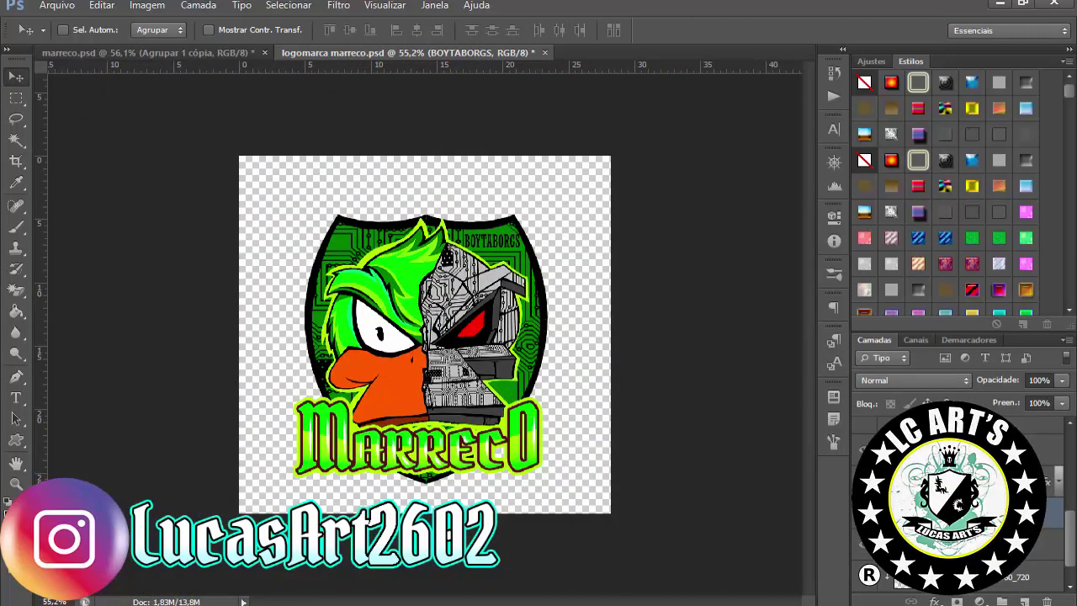
# Step: Paste the RJ text and scale it to sit beneath MARRECO
pyautogui.scroll(-1, 537, 286)
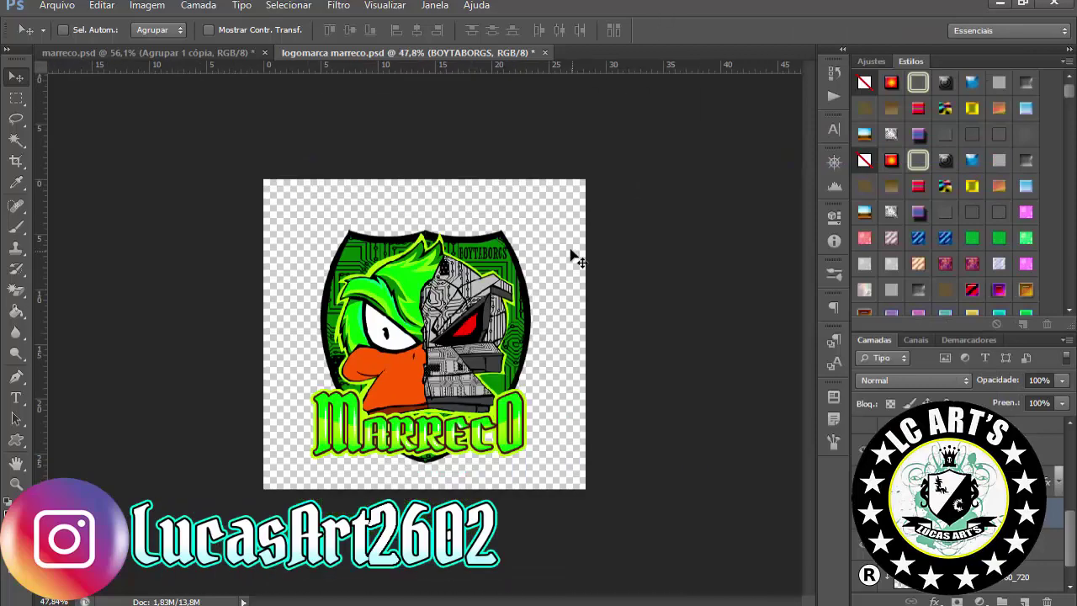
pyautogui.scroll(-1, 572, 253)
pyautogui.scroll(2, 572, 253)
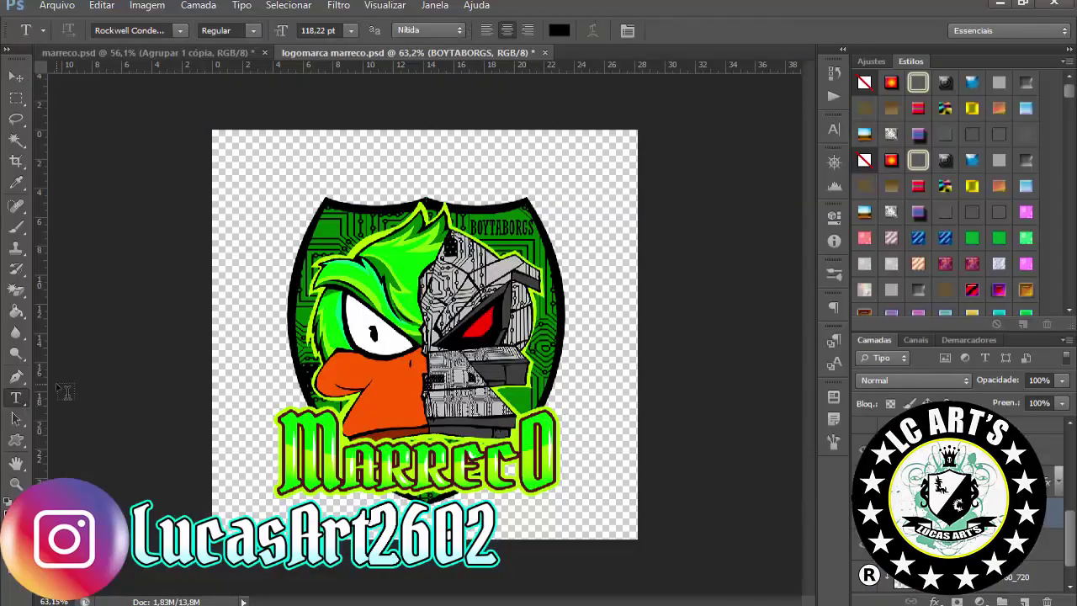
pyautogui.hotkey('ctrl', 'v')
pyautogui.hotkey('ctrl', 't')
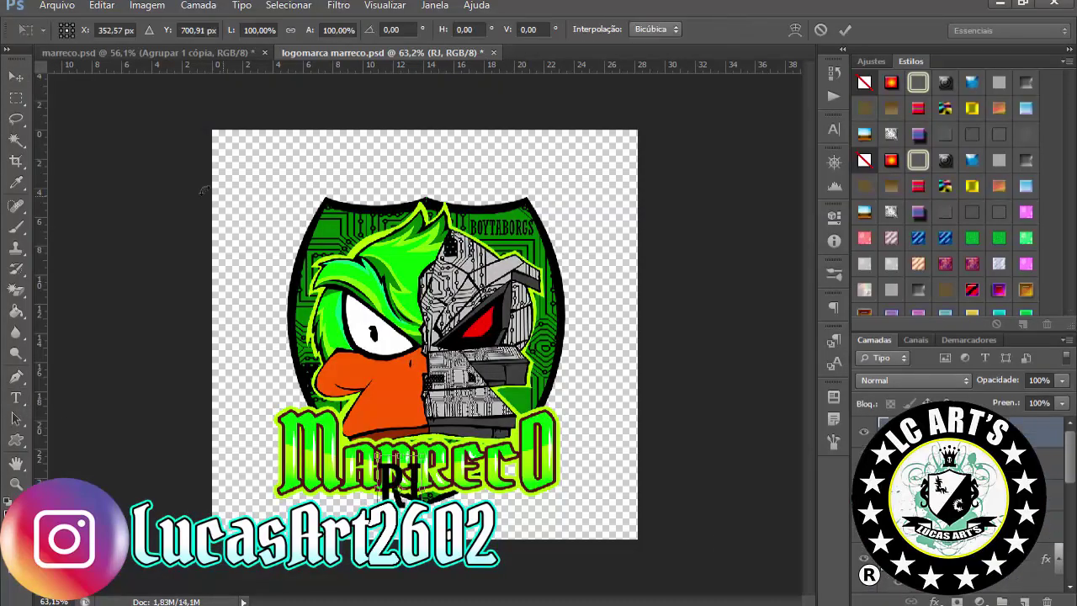
pyautogui.scroll(3, 412, 480)
pyautogui.moveTo(436, 345); pyautogui.dragTo(442, 357)
pyautogui.press('Return')
# Step: Style RJ with a cyan Color Overlay and a black stroke
pyautogui.doubleClick(968, 431)
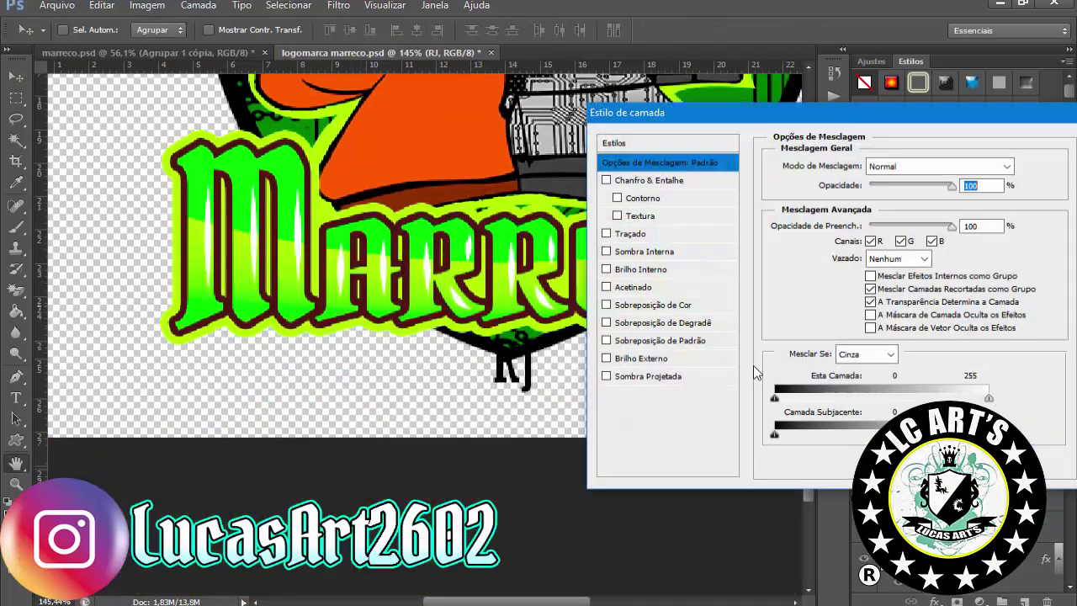
pyautogui.click(653, 304)
pyautogui.click(917, 234)
pyautogui.click(981, 116)
pyautogui.click(629, 233)
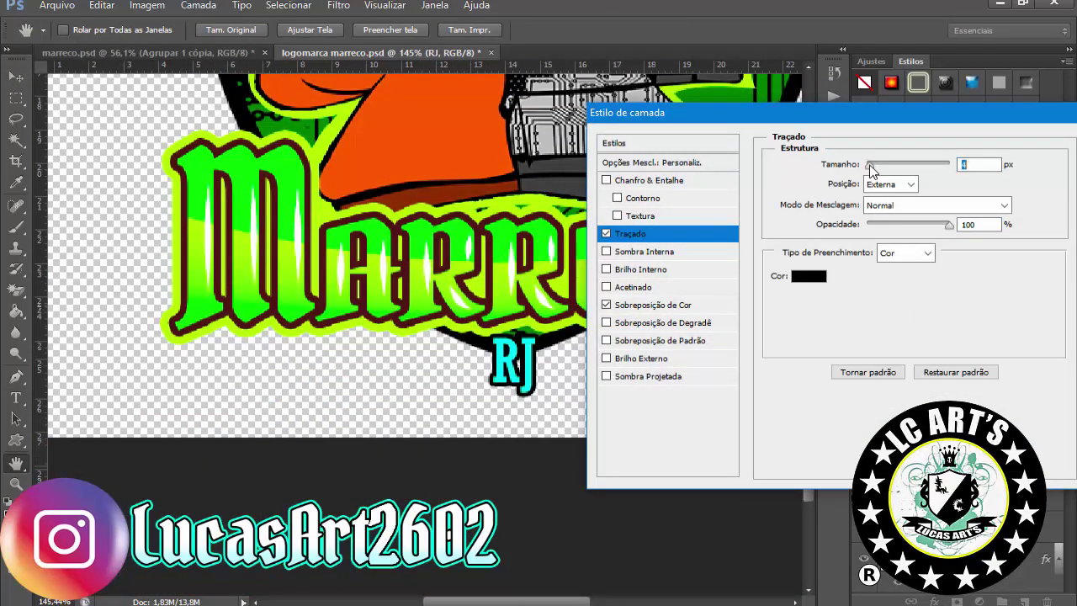
pyautogui.press('Return')
pyautogui.rightClick(951, 431)
pyautogui.click(841, 171)
pyautogui.hotkey('ctrl', '-')
pyautogui.hotkey('ctrl', '+')
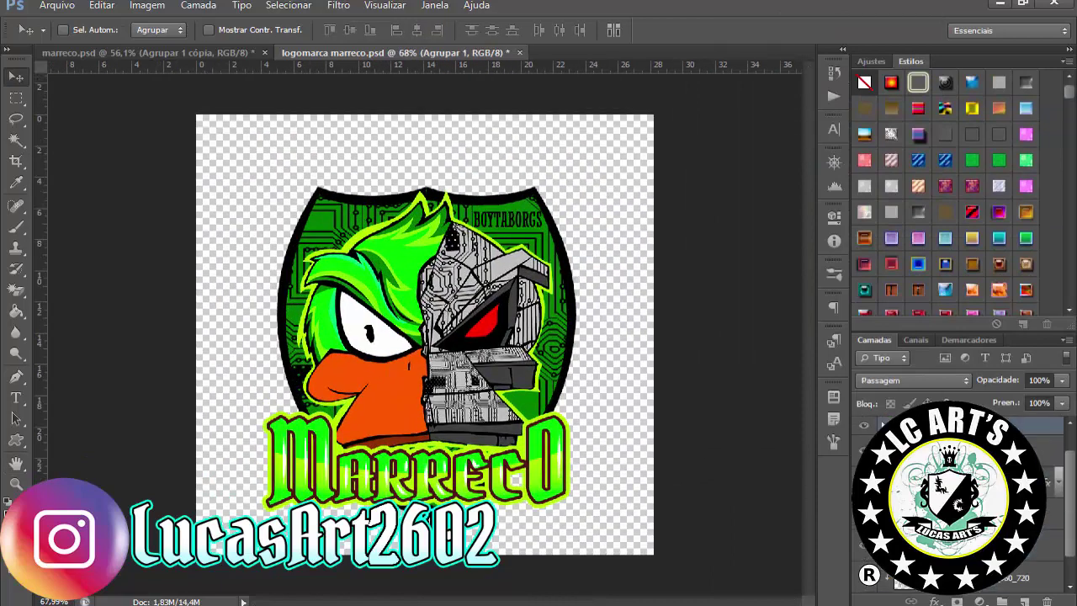
# Step: Distort the MARRECO lettering by pulling its bottom-left and bottom-right corners lower
pyautogui.hotkey('ctrl', 'j')
pyautogui.rightClick(951, 432)
pyautogui.press('Escape')
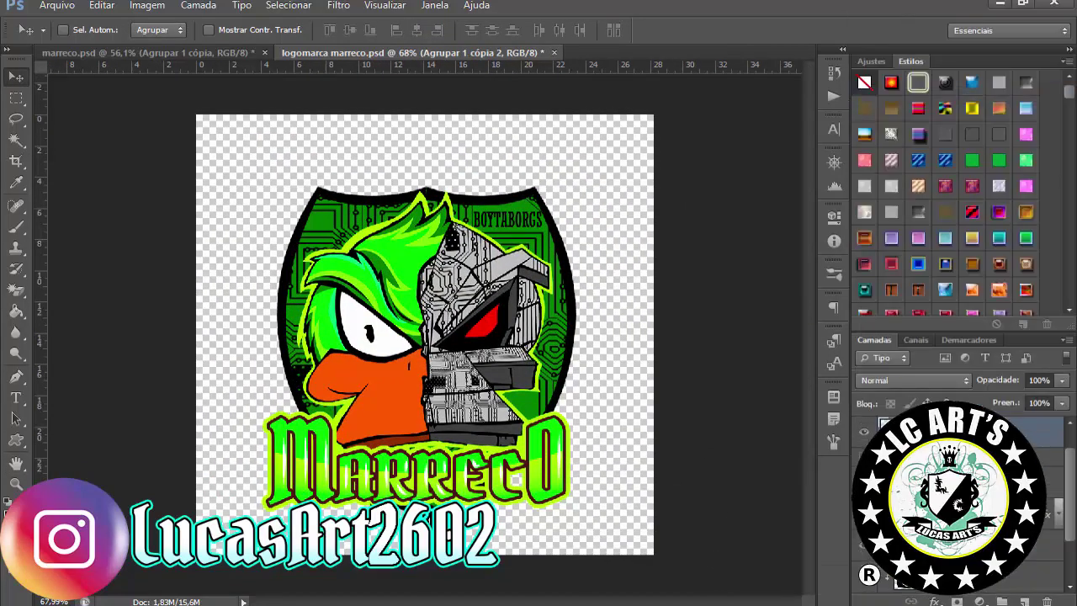
pyautogui.scroll(2, 807, 360)
pyautogui.hotkey('ctrl', 't')
pyautogui.rightClick(967, 432)
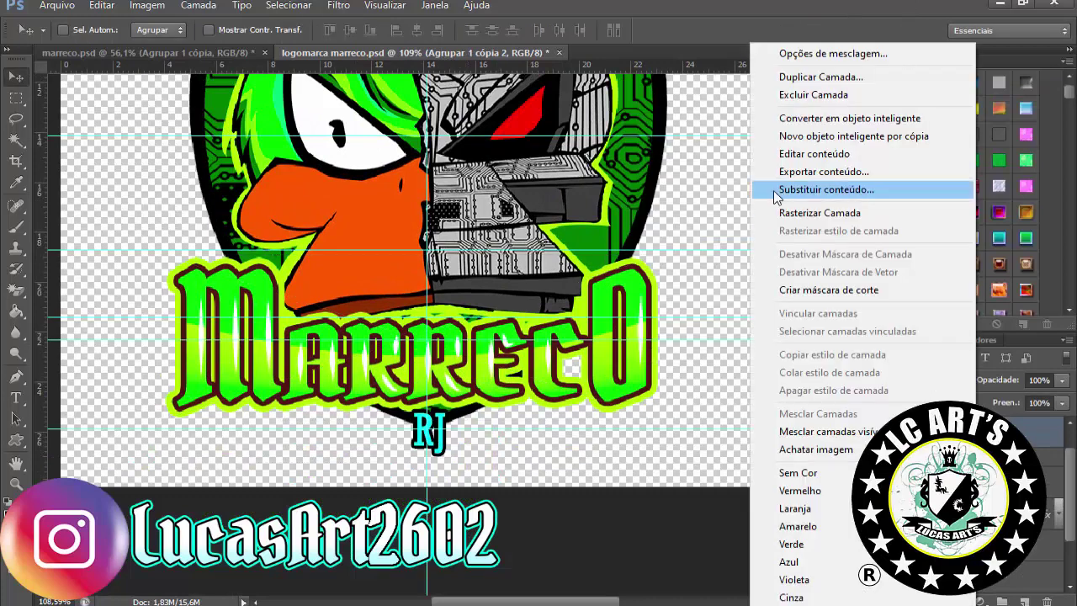
pyautogui.press('Escape')
pyautogui.rightClick(573, 273)
pyautogui.click(614, 358)
pyautogui.moveTo(165, 418); pyautogui.dragTo(168, 433)
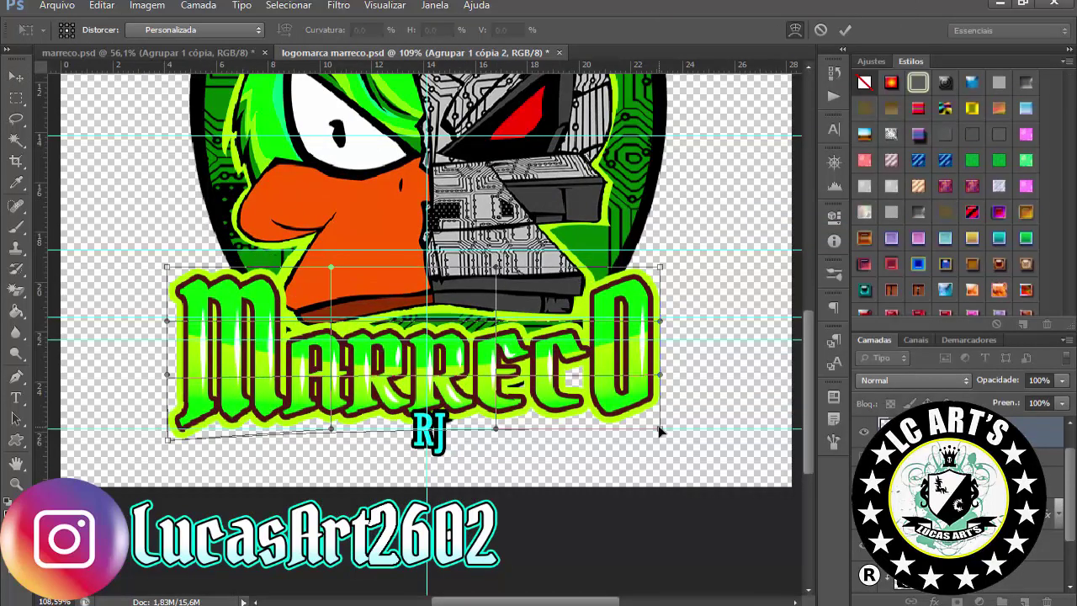
pyautogui.press('Return')
pyautogui.moveTo(658, 418); pyautogui.dragTo(662, 443)
pyautogui.hotkey('ctrl', 't')
pyautogui.press('Return')
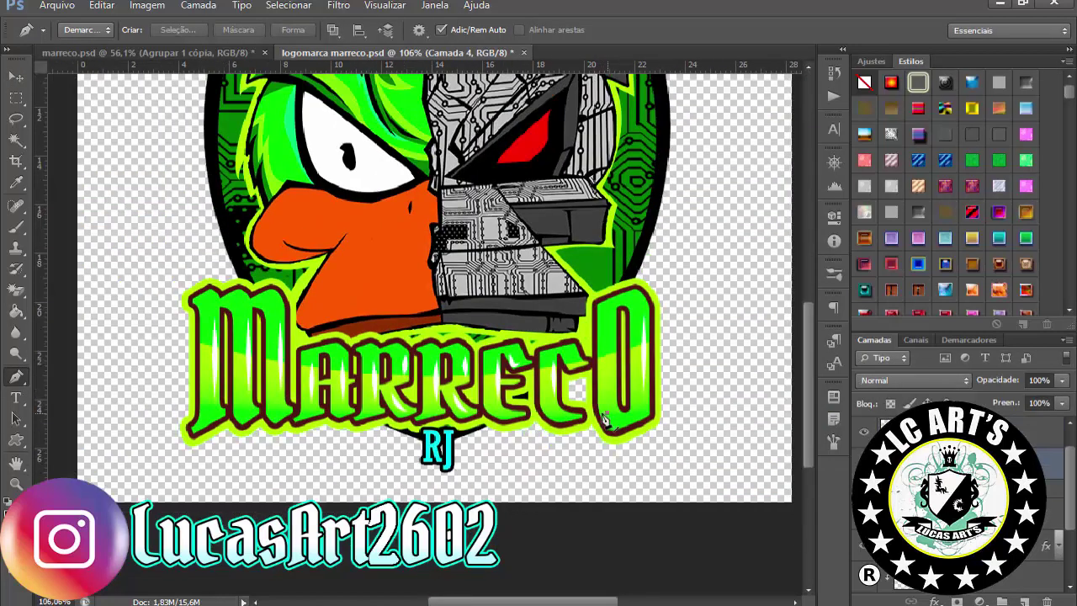
# Step: Delete the temporary path and sample lime green from the lettering as foreground colour
pyautogui.rightClick(644, 209)
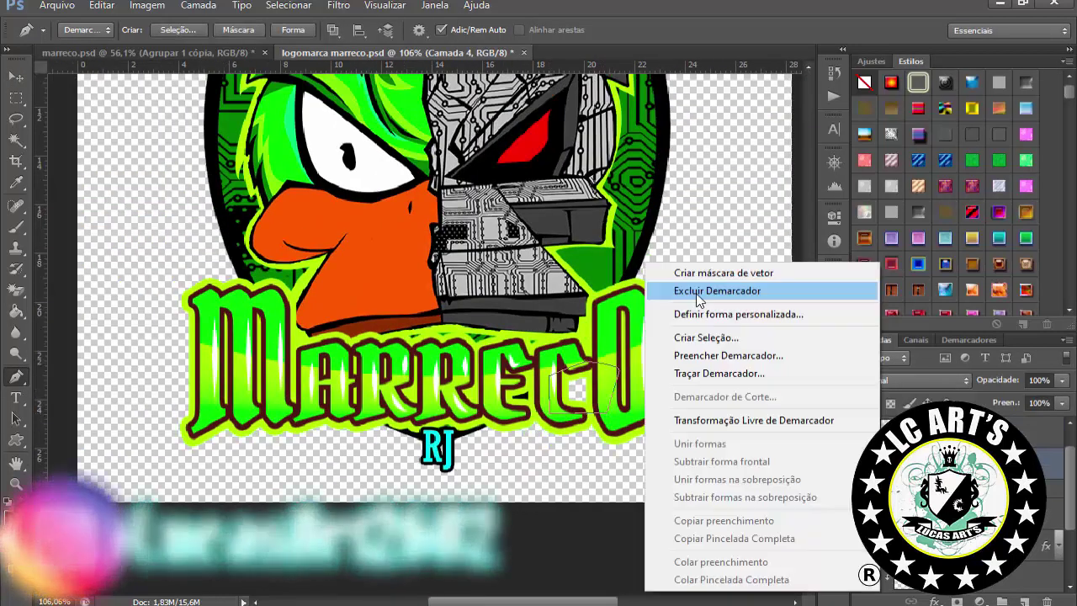
pyautogui.click(698, 229)
pyautogui.press('i')
pyautogui.click(12, 517)
pyautogui.click(223, 311)
pyautogui.press('Return')
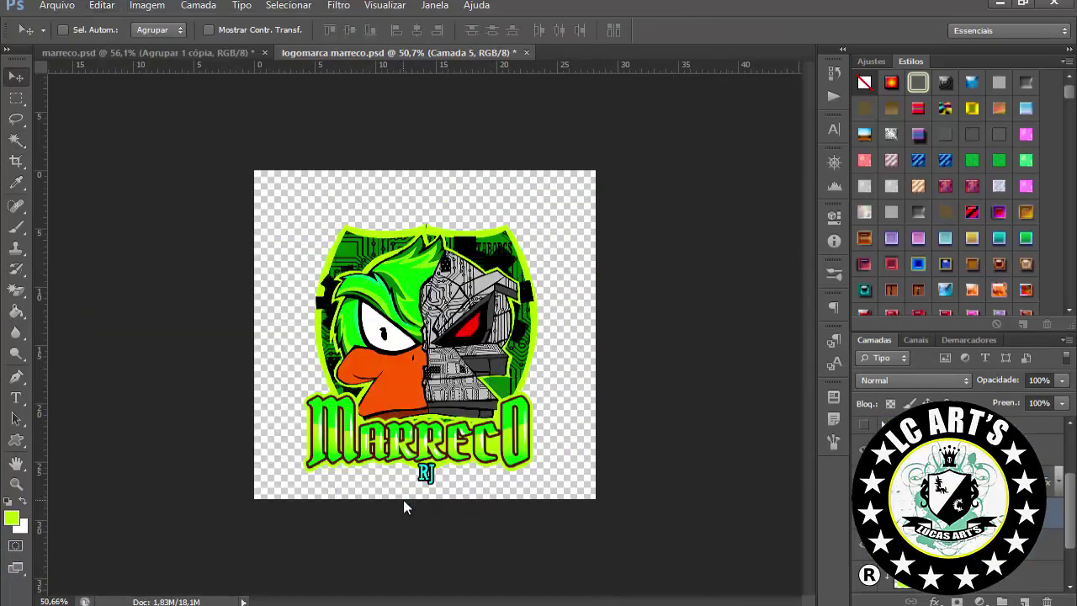
# Step: Move the gears beside the shield's top left and give them a stroke outline
pyautogui.hotkey('ctrl', 't')
pyautogui.moveTo(486, 234); pyautogui.dragTo(371, 215)
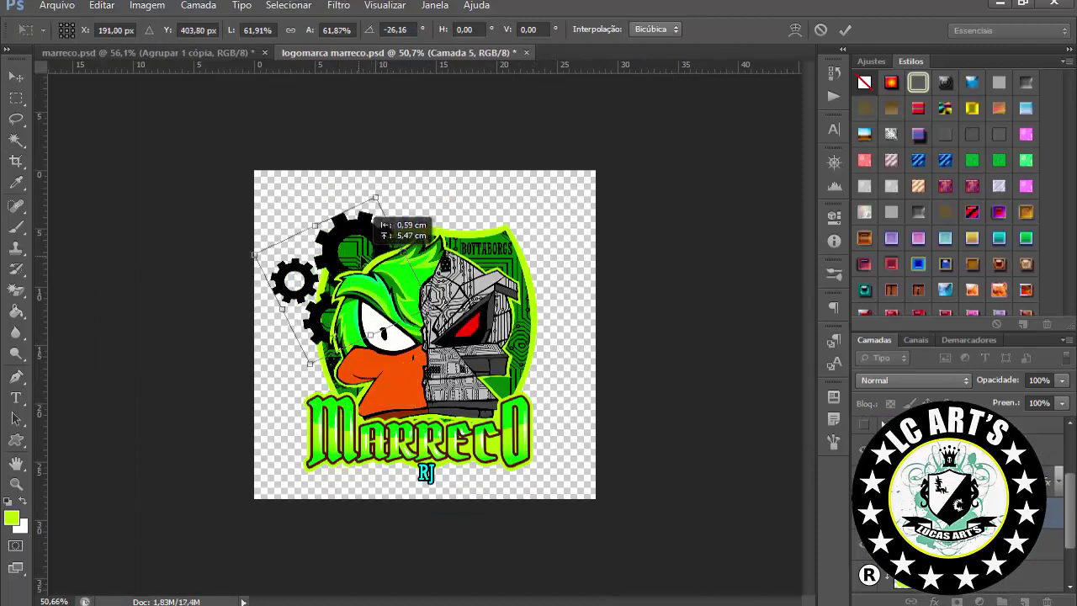
pyautogui.press('Return')
pyautogui.doubleClick(959, 505)
pyautogui.click(605, 305)
pyautogui.click(605, 233)
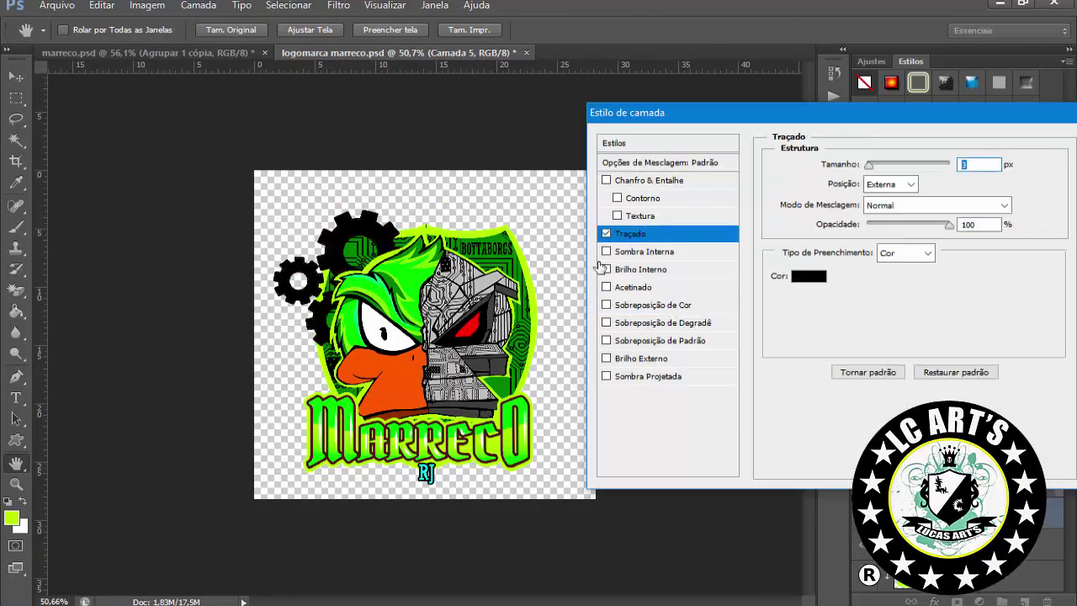
pyautogui.click(808, 276)
pyautogui.press('Return')
pyautogui.press('Return')
# Step: Nudge the gears up, then add a copy rotated about 30° down the left side
pyautogui.hotkey('ctrl', 't')
pyautogui.moveTo(337, 265); pyautogui.dragTo(393, 214)
pyautogui.press('Return')
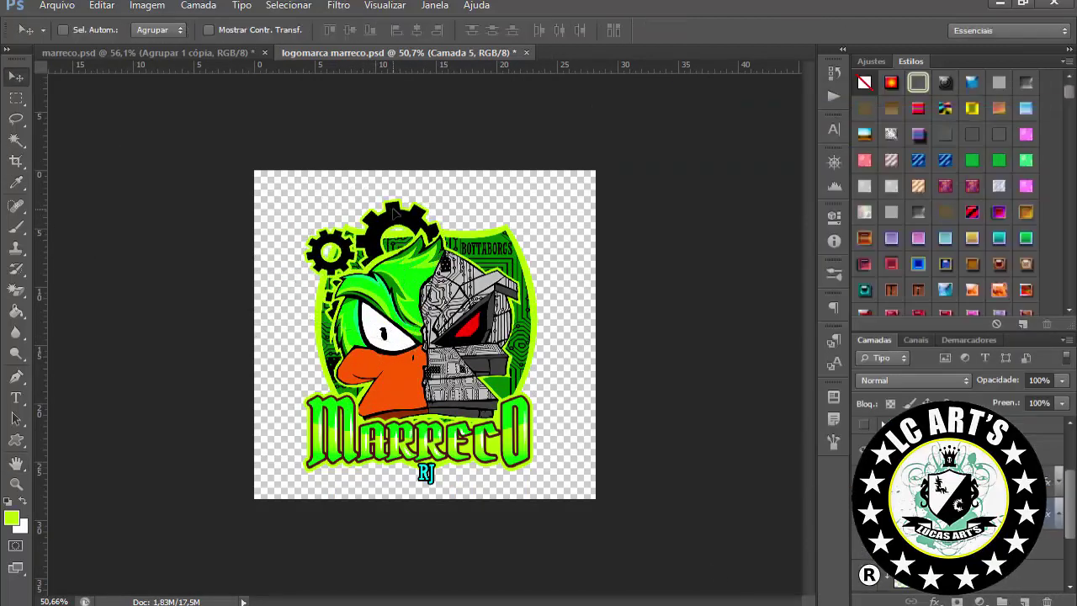
pyautogui.hotkey('ctrl', 'j')
pyautogui.hotkey('ctrl', 't')
pyautogui.hotkey('ctrl', '+')
pyautogui.moveTo(252, 277); pyautogui.dragTo(252, 320)
pyautogui.moveTo(391, 193); pyautogui.dragTo(396, 295)
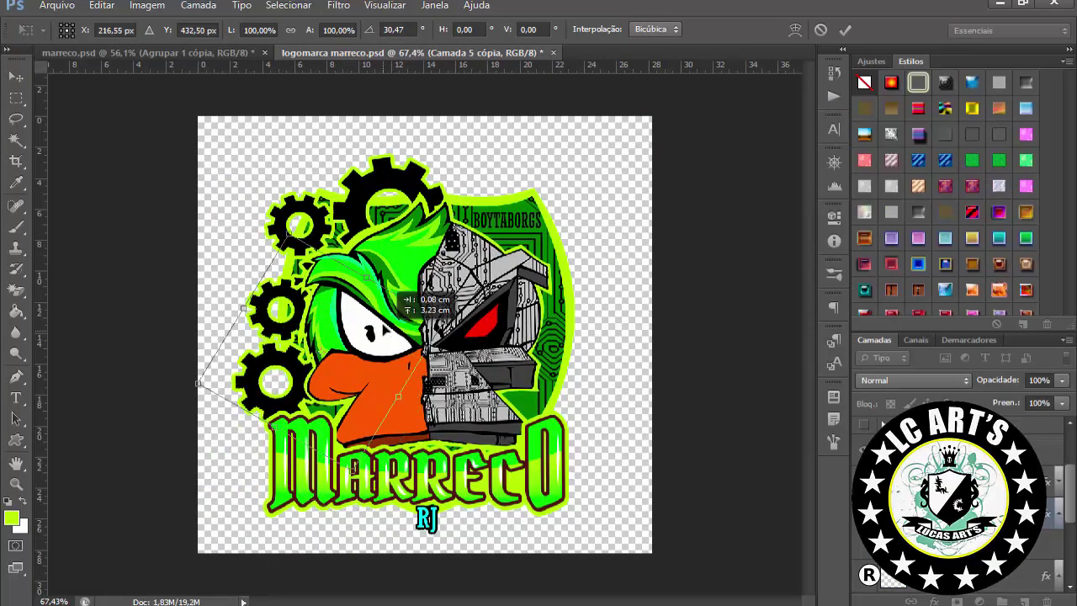
pyautogui.press('Return')
# Step: Place the roboskull-white artwork into the logo, rotated about 25°
pyautogui.hotkey('ctrl', '+')
pyautogui.click(57, 5)
pyautogui.click(139, 286)
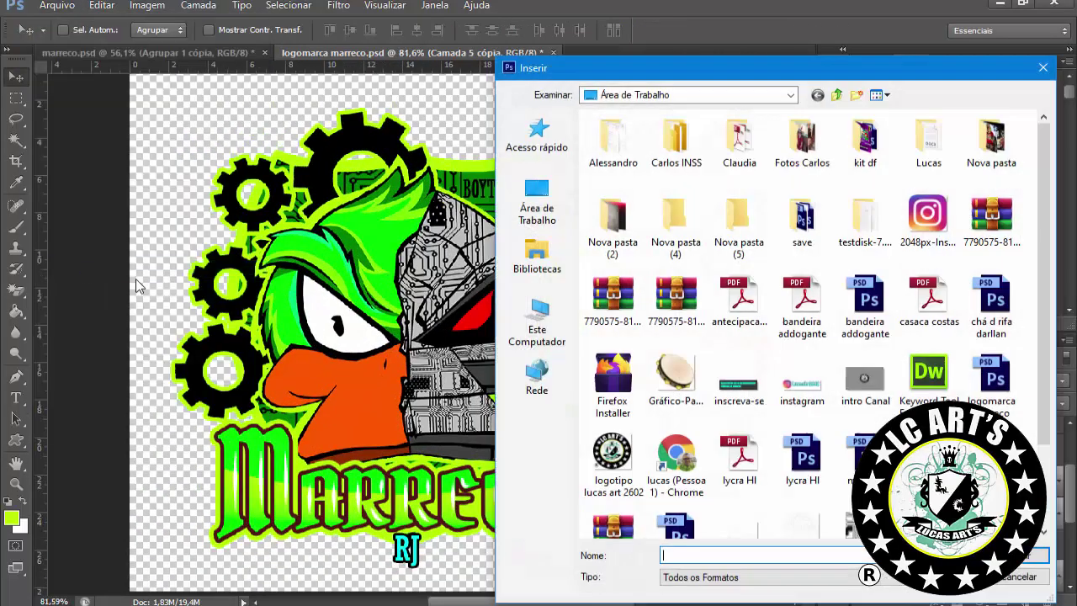
pyautogui.scroll(-3, 791, 336)
pyautogui.doubleClick(793, 446)
pyautogui.moveTo(589, 244); pyautogui.dragTo(629, 326)
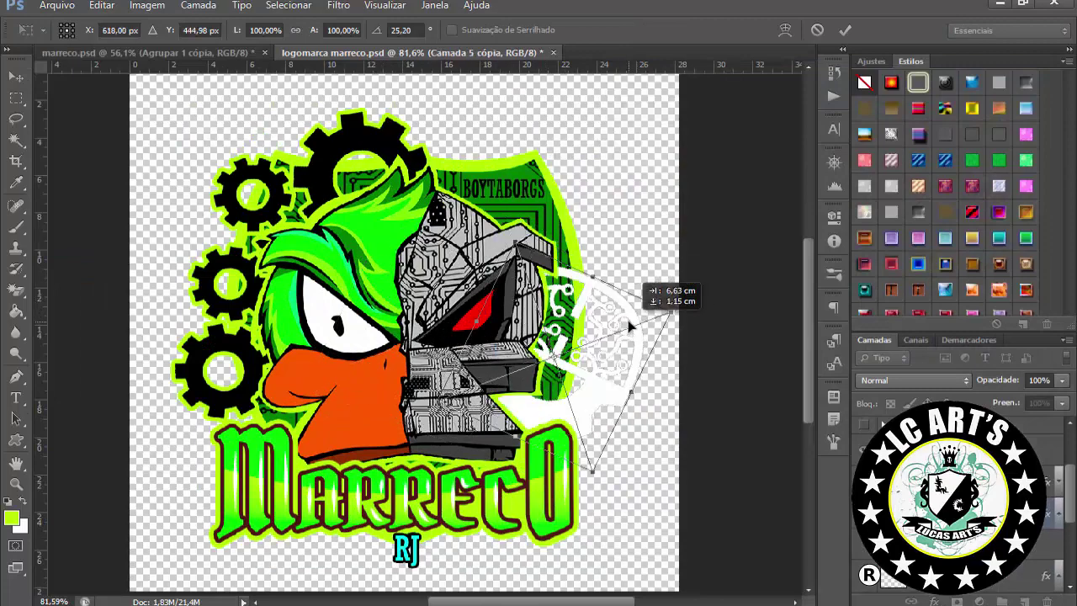
pyautogui.press('Return')
# Step: Add a stroke outline to the roboskull artwork layer
pyautogui.rightClick(993, 450)
pyautogui.click(824, 19)
pyautogui.click(630, 233)
pyautogui.click(807, 275)
pyautogui.click(1043, 96)
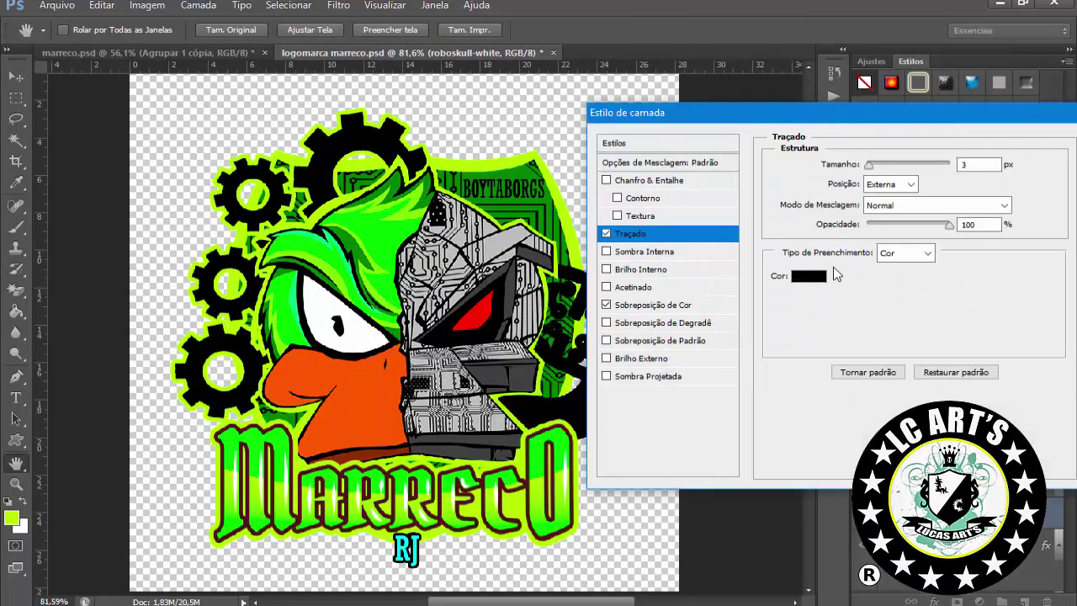
pyautogui.click(807, 275)
pyautogui.press('Return')
pyautogui.press('Return')
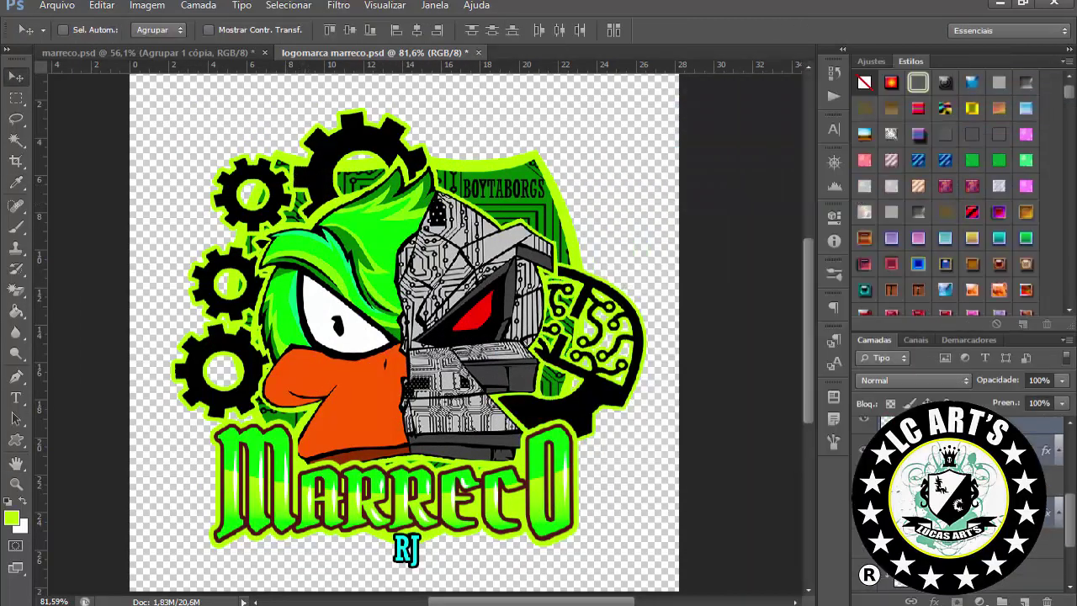
# Step: Fill two gear centres with lime green
pyautogui.click(224, 375)
pyautogui.click(226, 285)
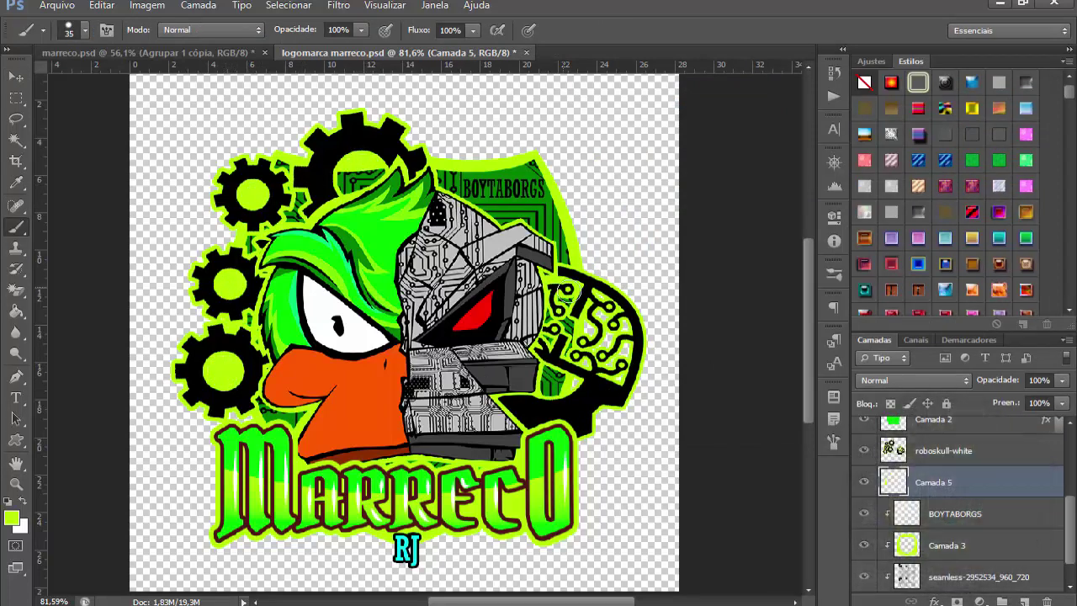
pyautogui.scroll(-3, 471, 320)
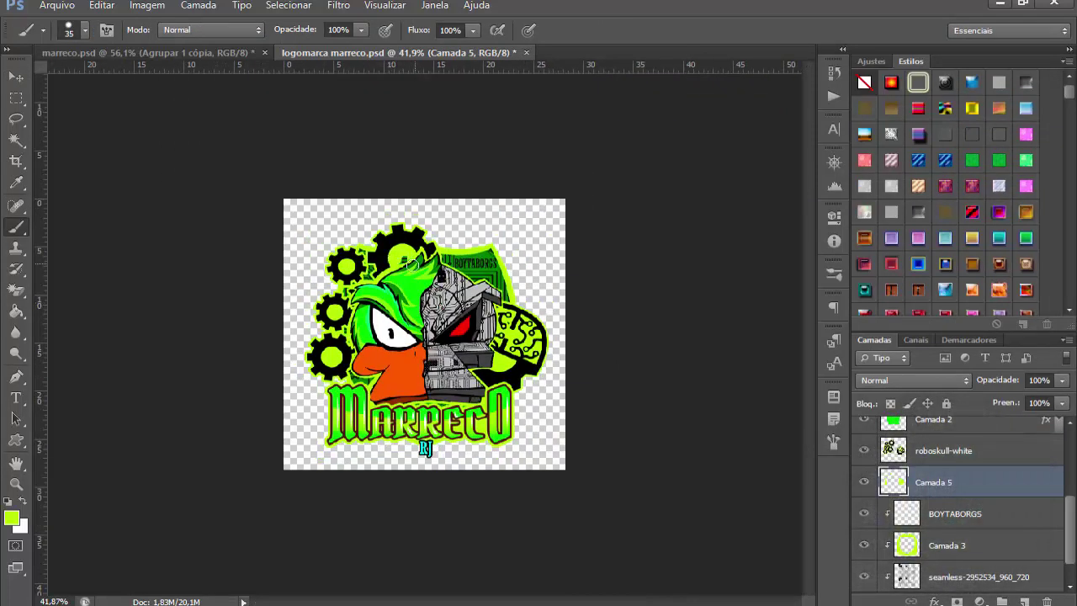
# Step: Select all the logo layers and group them together
pyautogui.press('v')
pyautogui.scroll(1, 424, 337)
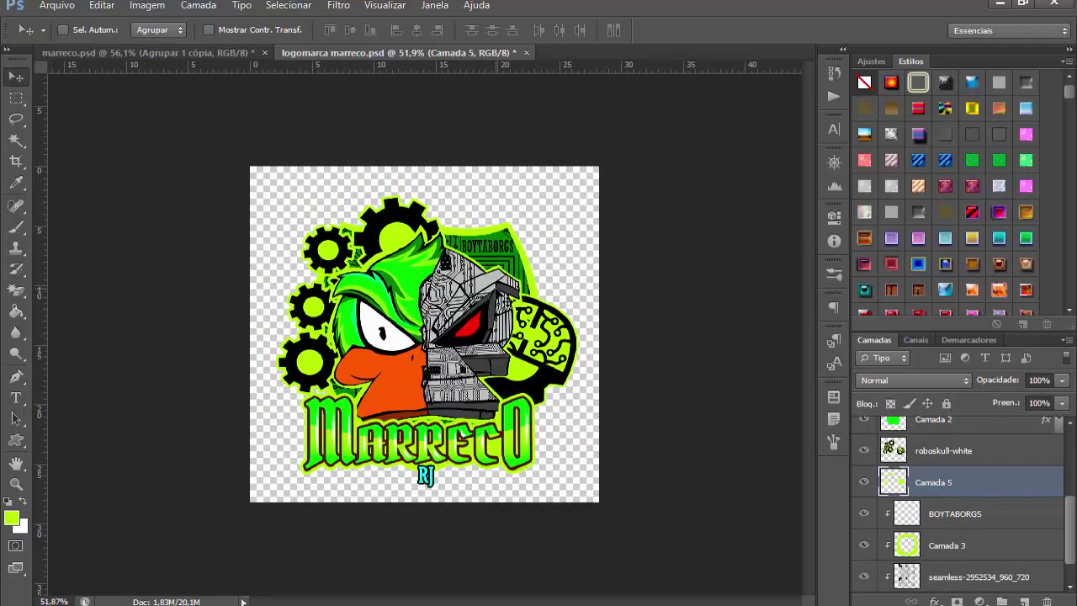
pyautogui.hotkey('ctrl', 'alt', 'a')
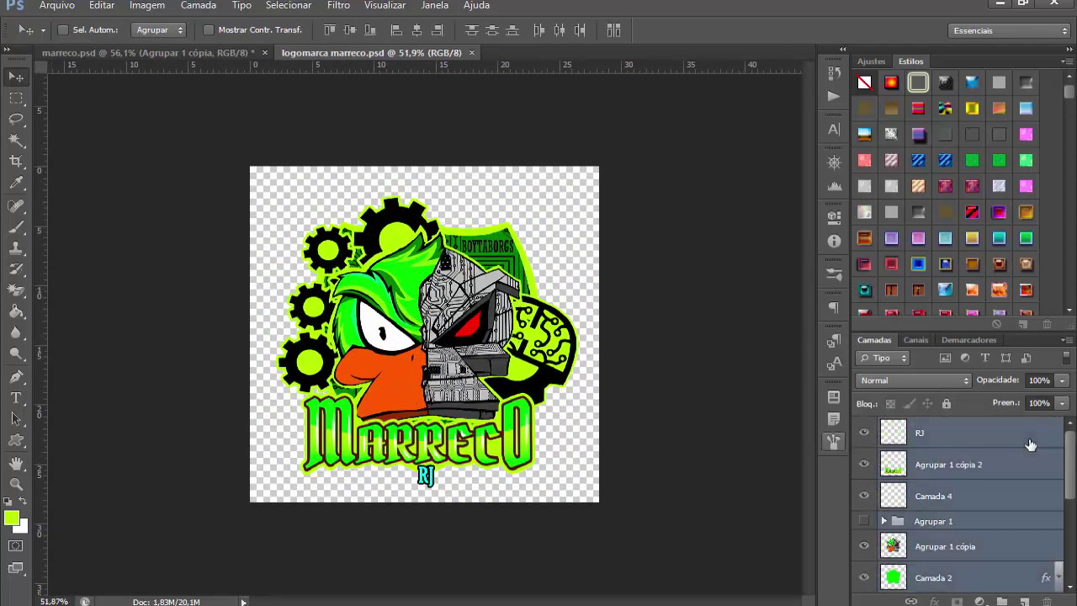
pyautogui.hotkey('ctrl', 'g')
# Step: Scale up the logo group to fill the canvas and apply the transform
pyautogui.press('v')
pyautogui.hotkey('ctrl', 't')
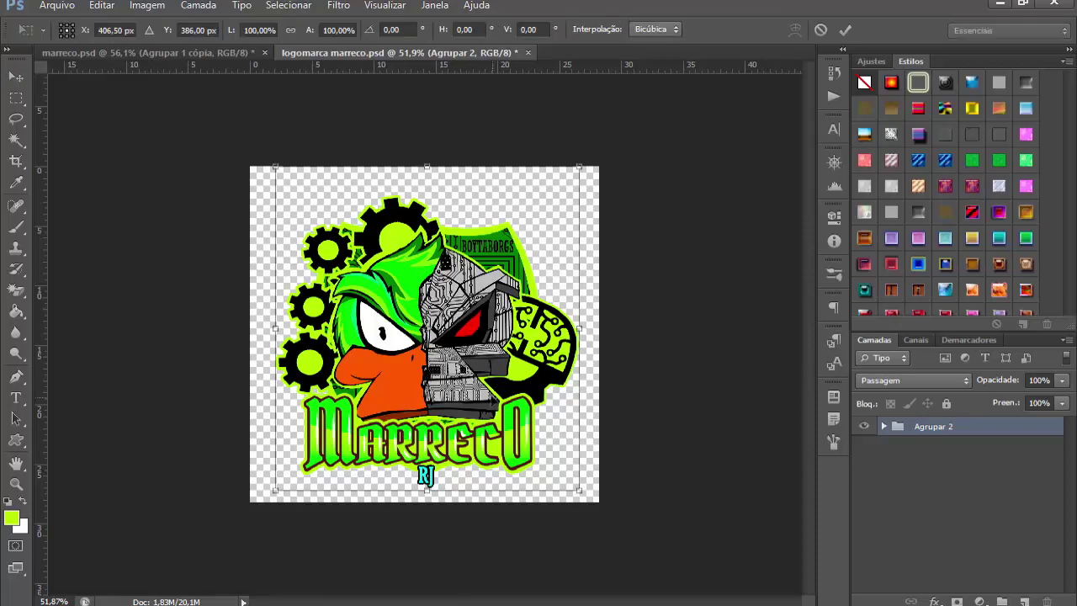
pyautogui.moveTo(577, 484); pyautogui.dragTo(590, 502)
pyautogui.moveTo(278, 196); pyautogui.dragTo(250, 134)
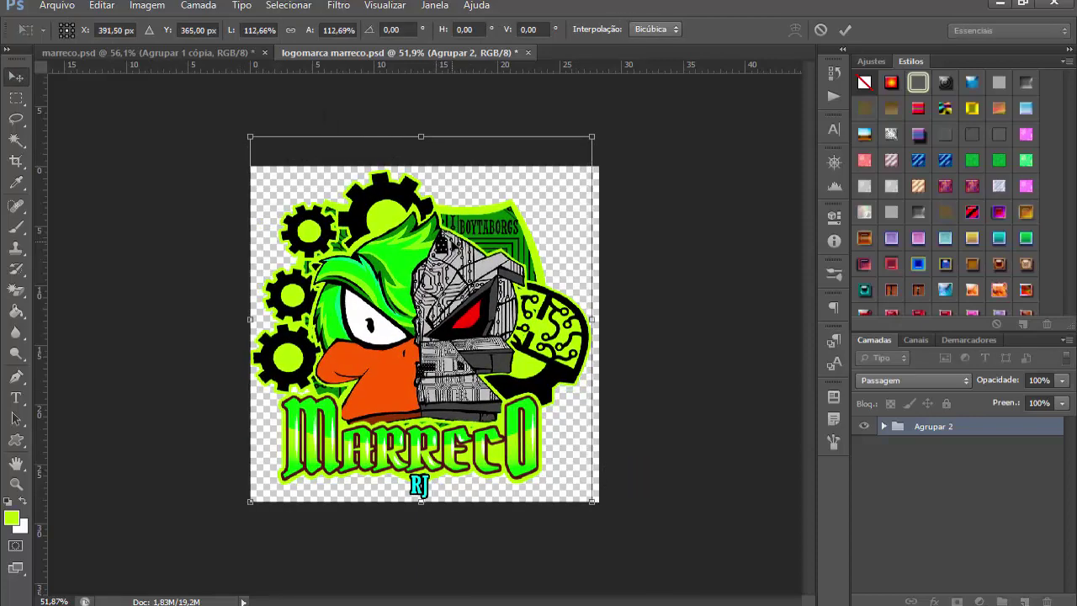
pyautogui.hotkey('ctrl', ';')
pyautogui.press('Return')
# Step: Duplicate the logo group and convert the copy to a smart object
pyautogui.hotkey('ctrl', 'j')
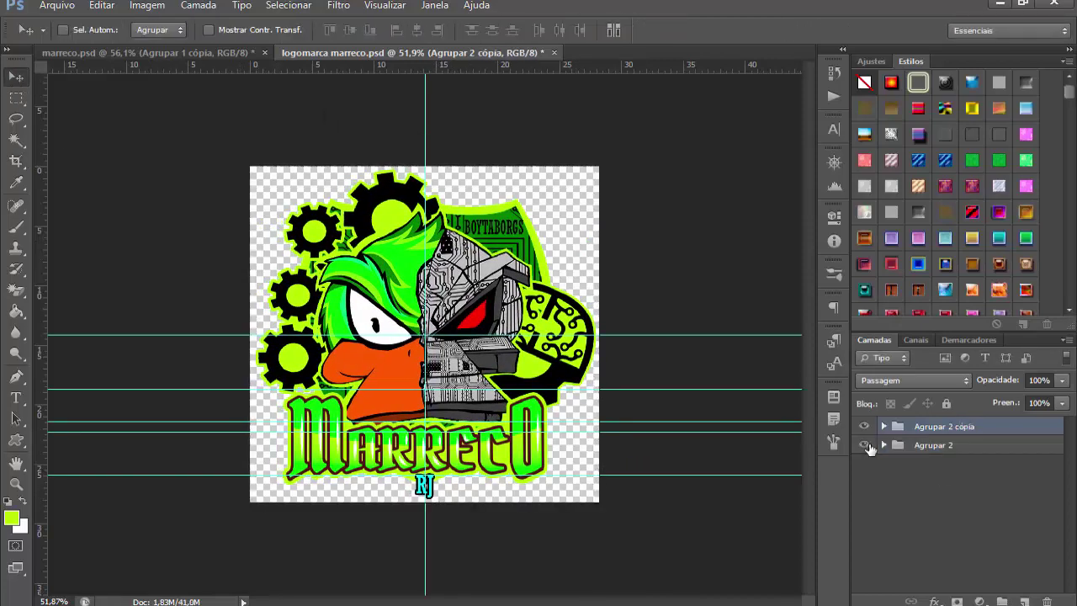
pyautogui.rightClick(990, 424)
pyautogui.click(892, 99)
pyautogui.rightClick(990, 432)
pyautogui.click(832, 213)
# Step: Crop the canvas to the logo and confirm with Cortar
pyautogui.press('c')
pyautogui.press('v')
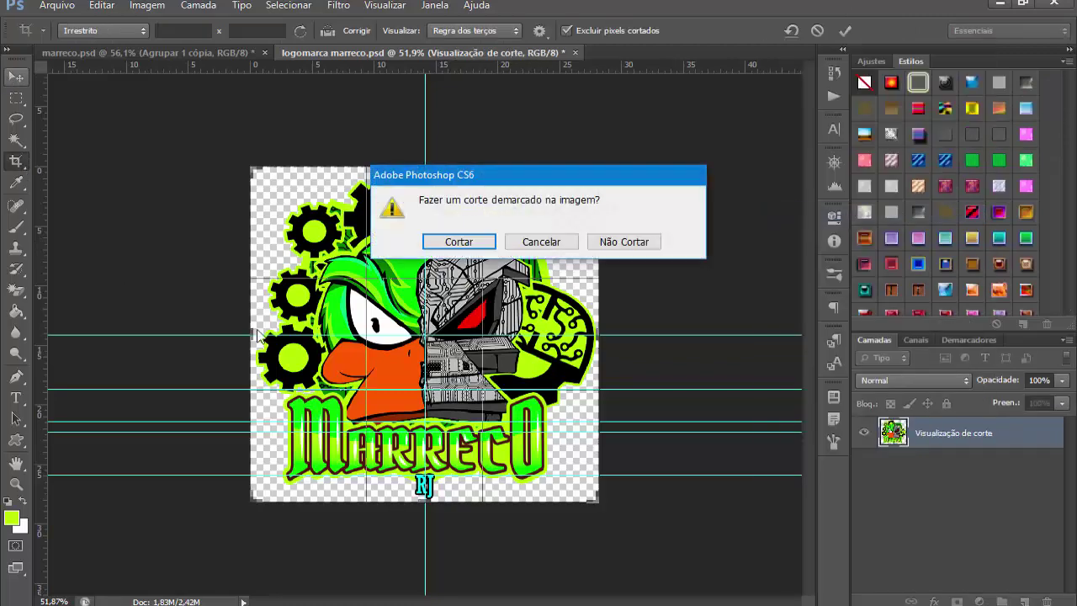
pyautogui.click(625, 241)
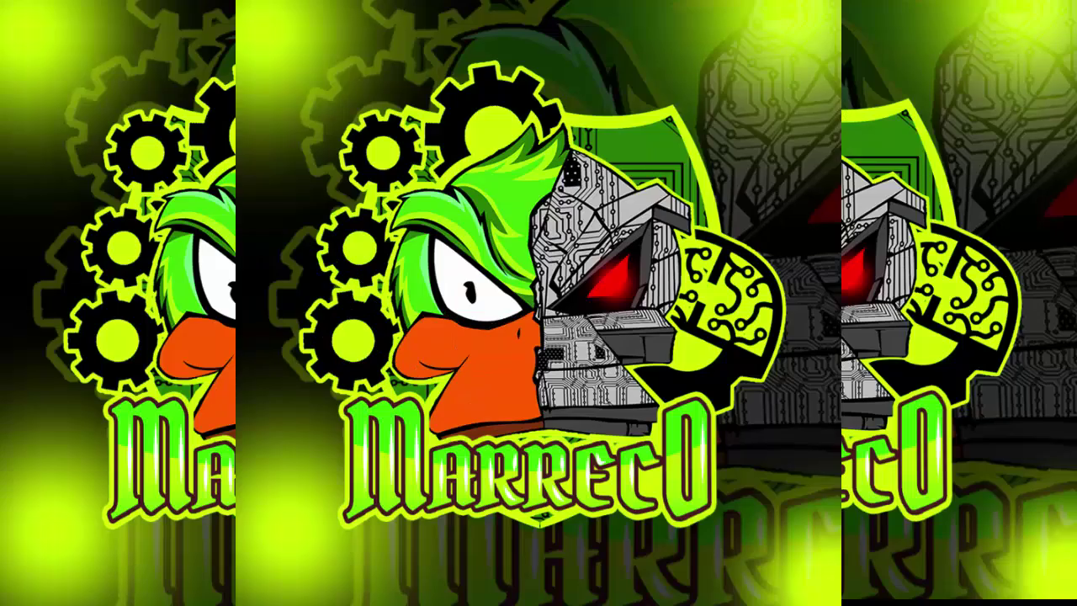